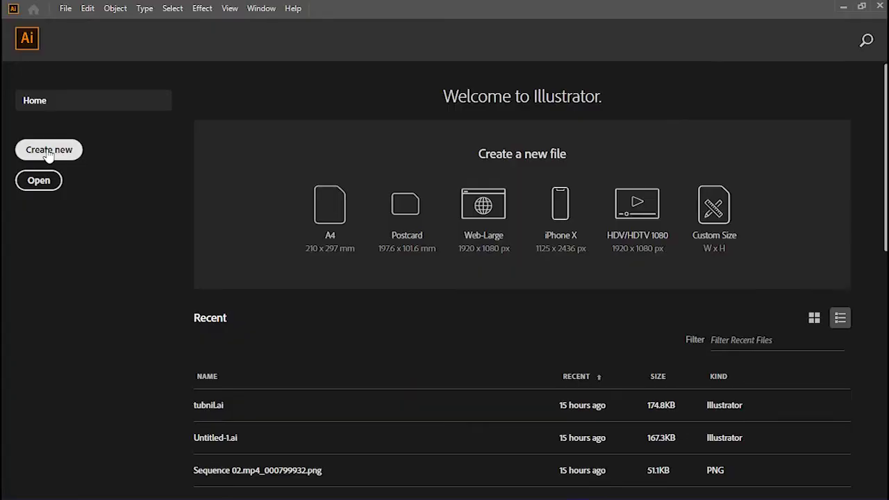
- Create a new 1080 × 1080 px document in pixels
{"action": "type", "text": "1080"}
{"action": "left_click", "coordinate": [723, 169]}
{"action": "left_click", "coordinate": [703, 305]}
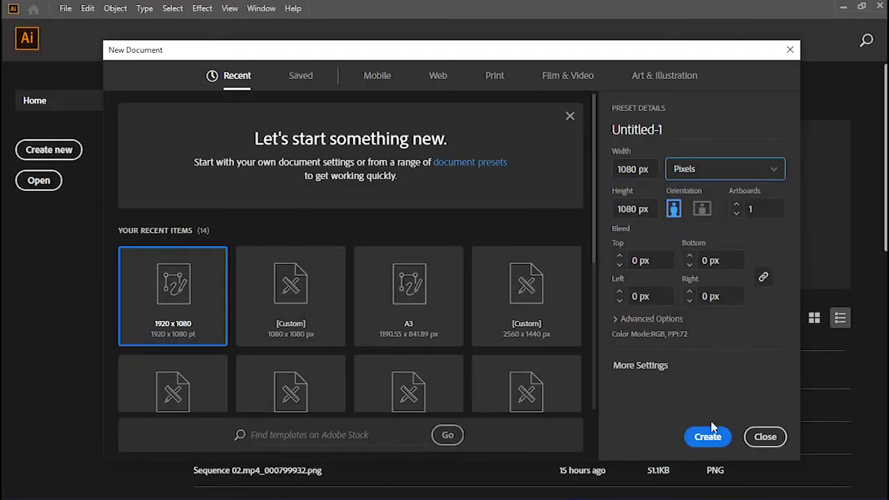
{"action": "left_click", "coordinate": [707, 437]}
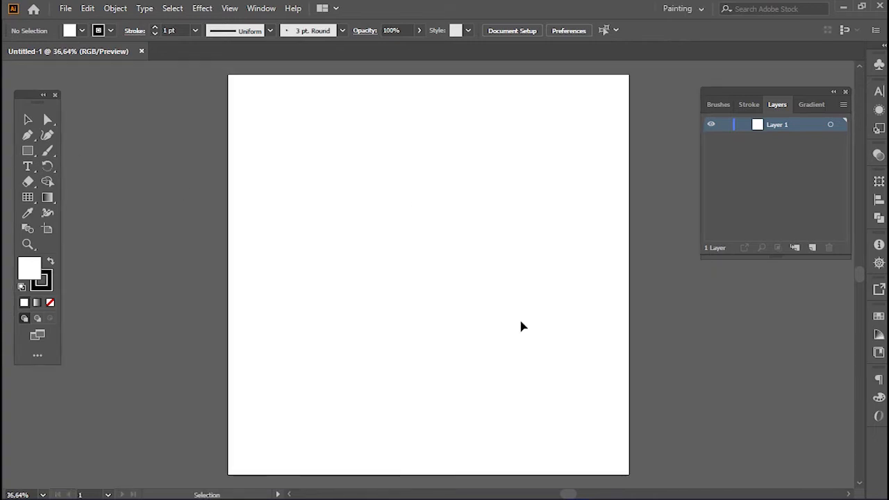
- Draw the charger body as a rounded-corner rectangle with no fill
{"action": "left_click_drag", "start_coordinate": [361, 226], "coordinate": [473, 292]}
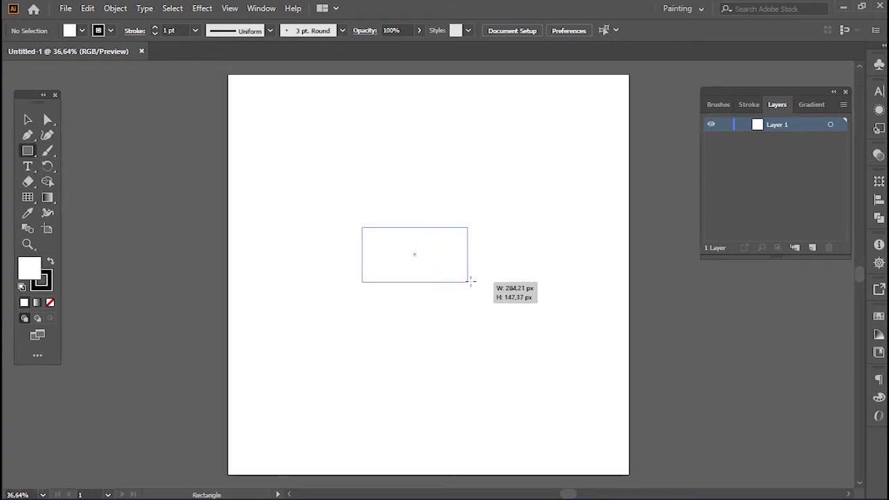
{"action": "mouse_move", "coordinate": [375, 237]}
{"action": "left_mouse_down"}
{"action": "mouse_move", "coordinate": [381, 247]}
{"action": "mouse_move", "coordinate": [367, 236]}
{"action": "left_mouse_up"}
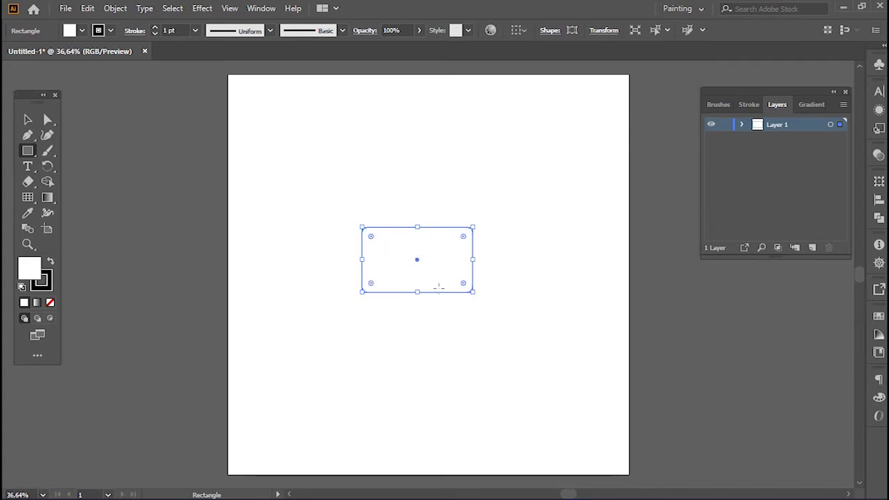
{"action": "key", "text": "v"}
{"action": "left_click_drag", "start_coordinate": [444, 232], "coordinate": [427, 228]}
{"action": "left_click", "coordinate": [50, 302]}
{"action": "left_click", "coordinate": [434, 233]}
{"action": "left_click", "coordinate": [27, 150]}
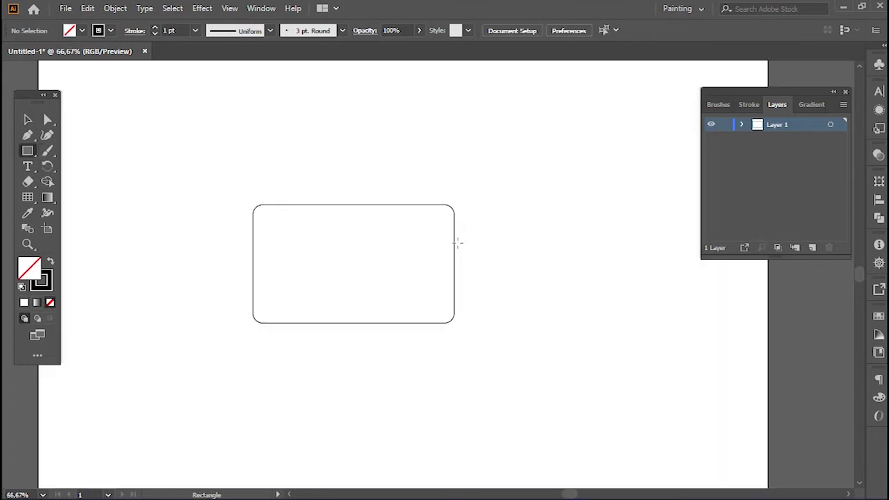
{"action": "scroll", "coordinate": [458, 237], "scroll_direction": "up", "scroll_amount": 2}
- Draw a rectangle at the body's right edge, stretched to the body's full height
{"action": "mouse_move", "coordinate": [453, 237]}
{"action": "left_mouse_down"}
{"action": "mouse_move", "coordinate": [522, 297]}
{"action": "mouse_move", "coordinate": [501, 300]}
{"action": "left_mouse_up"}
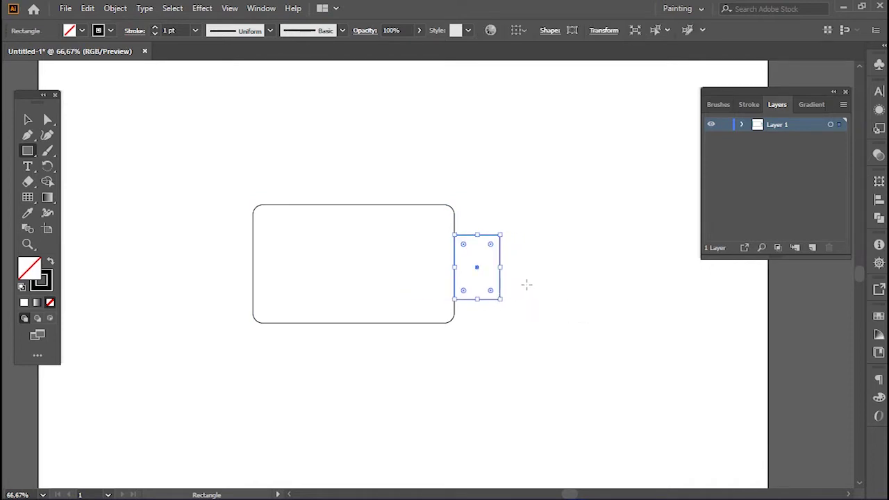
{"action": "key", "text": "v"}
{"action": "left_click", "coordinate": [520, 233]}
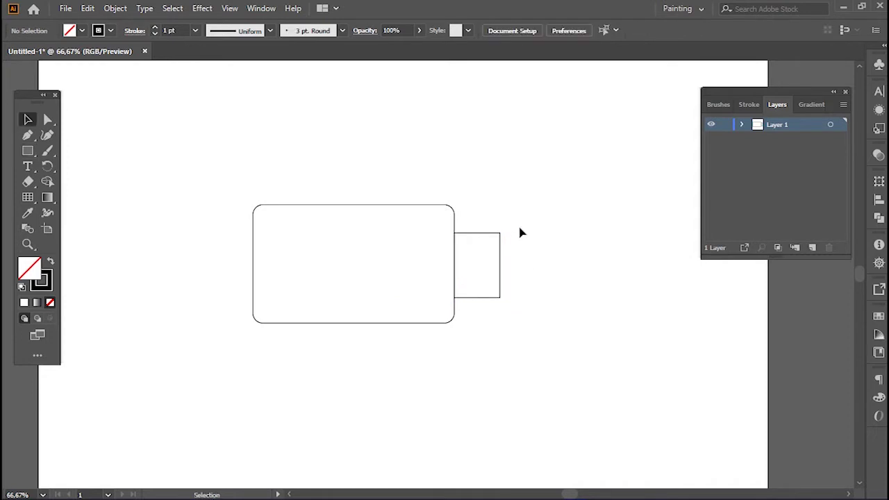
{"action": "left_click", "coordinate": [477, 233]}
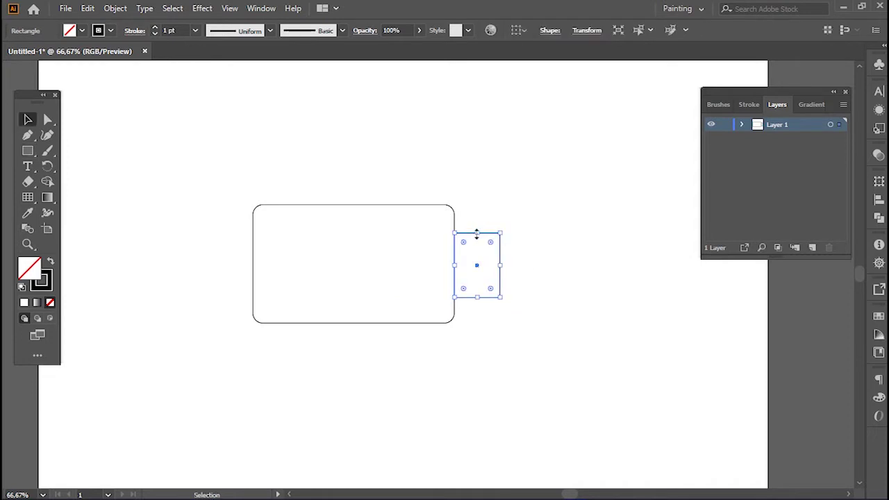
{"action": "left_click_drag", "start_coordinate": [476, 233], "coordinate": [477, 205]}
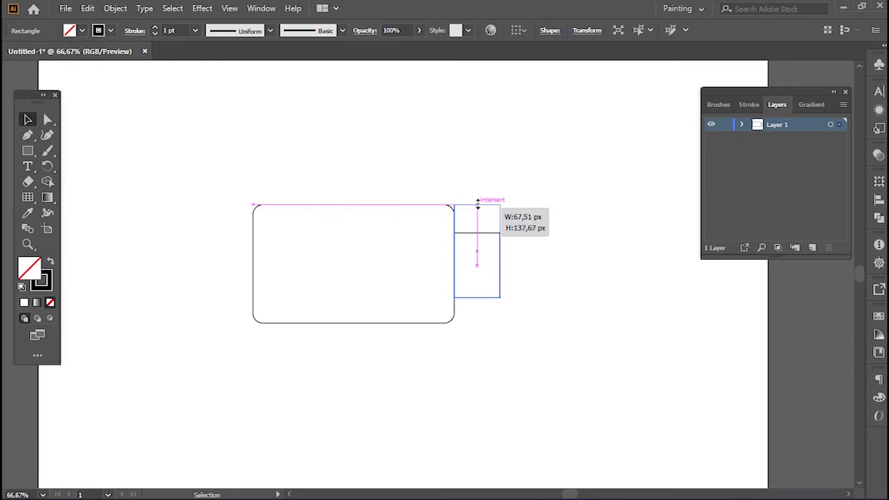
{"action": "left_click_drag", "start_coordinate": [476, 298], "coordinate": [477, 323]}
- Alt-drag a shorter copy inside the side block as its centred middle section
{"action": "left_click_drag", "start_coordinate": [501, 262], "coordinate": [556, 263]}
{"action": "mouse_move", "coordinate": [531, 206]}
{"action": "left_mouse_down"}
{"action": "mouse_move", "coordinate": [534, 235]}
{"action": "mouse_move", "coordinate": [488, 238]}
{"action": "left_mouse_up"}
{"action": "key", "text": "ctrl+z"}
{"action": "left_click", "coordinate": [537, 259]}
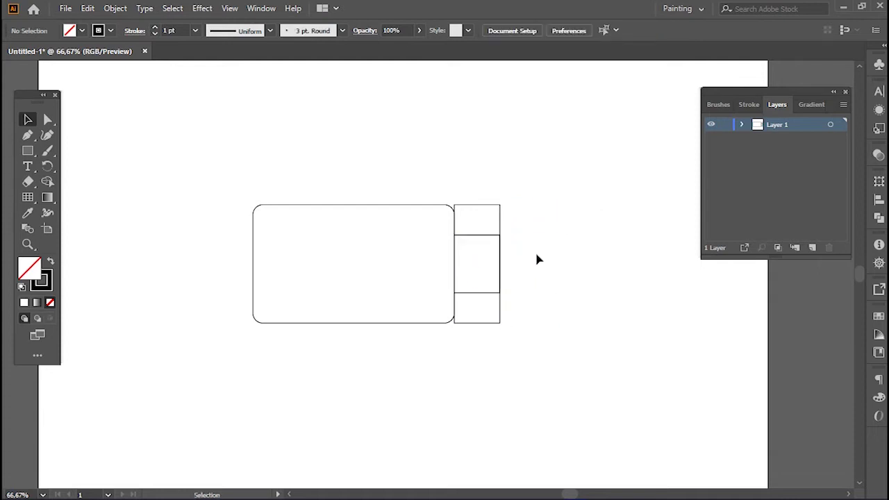
{"action": "scroll", "coordinate": [539, 260], "scroll_direction": "up", "scroll_amount": 2}
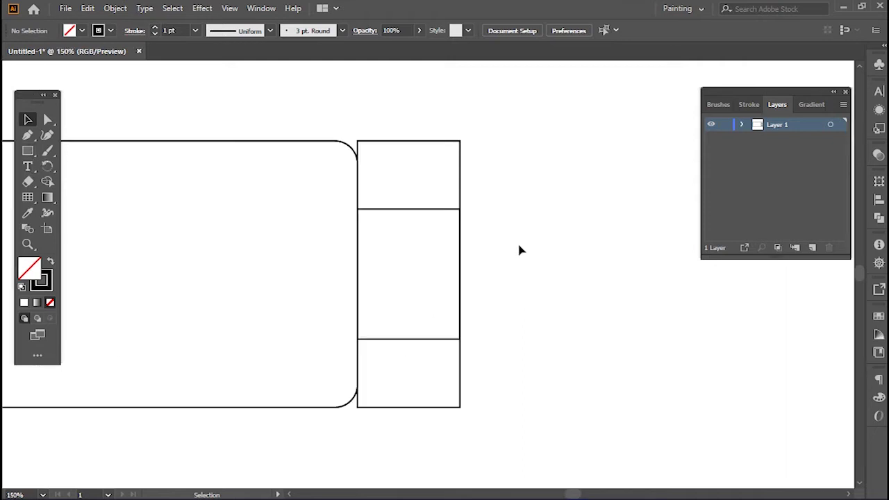
- Draw a tiny prong base off the side block and copy it down to the lower section
{"action": "key", "text": "m"}
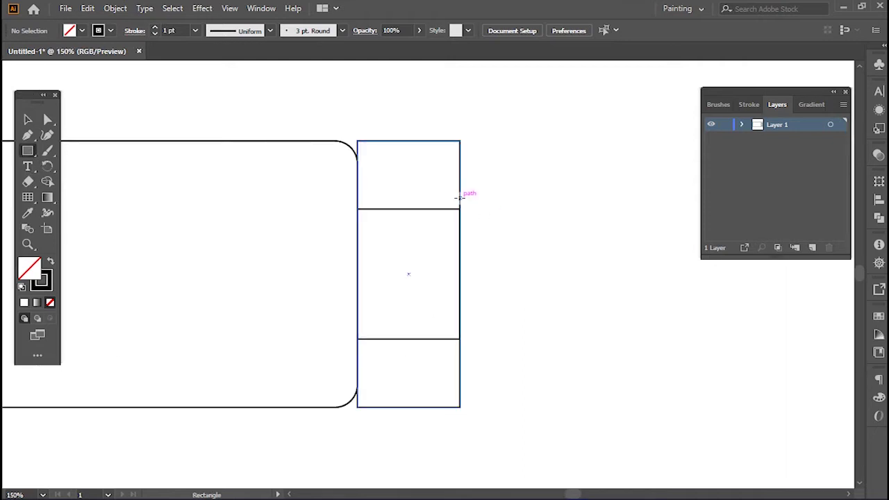
{"action": "left_click_drag", "start_coordinate": [460, 199], "coordinate": [479, 209]}
{"action": "key", "text": "v"}
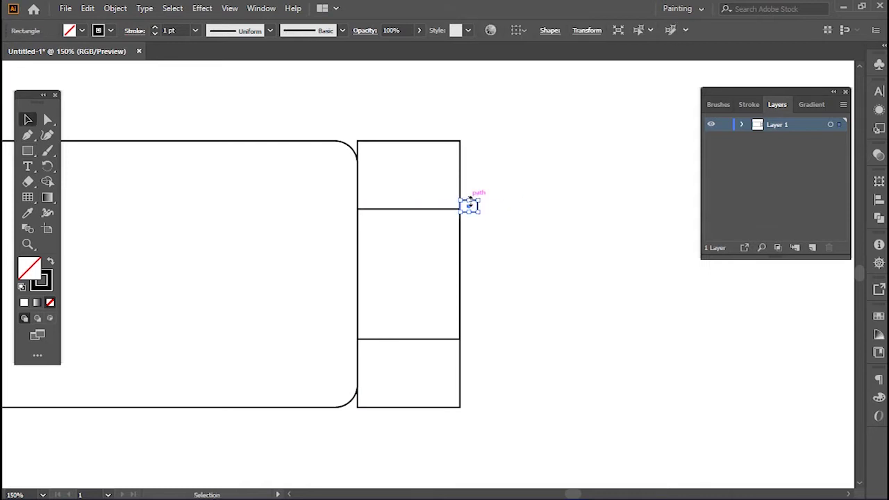
{"action": "key", "text": "ctrl+equal"}
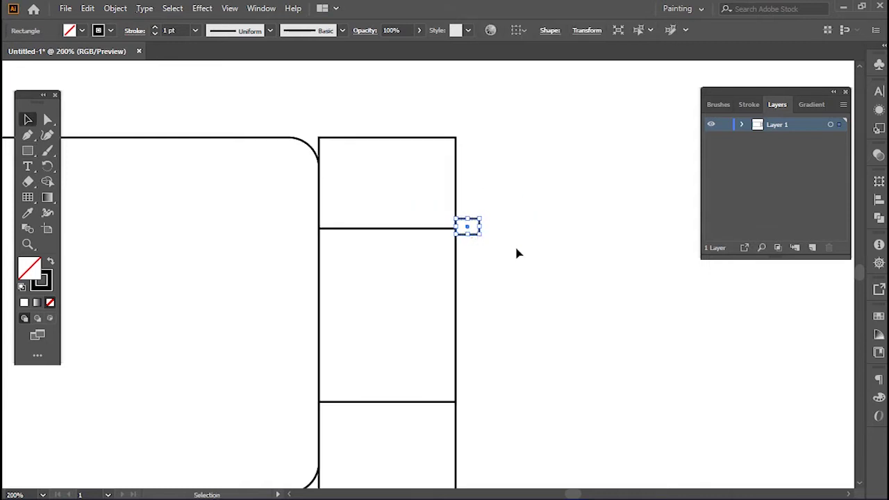
{"action": "left_click_drag", "start_coordinate": [476, 233], "coordinate": [478, 400]}
{"action": "key", "text": "ctrl+minus"}
{"action": "left_click", "coordinate": [499, 337]}
{"action": "left_click", "coordinate": [473, 264]}
{"action": "key", "text": "ctrl+equal"}
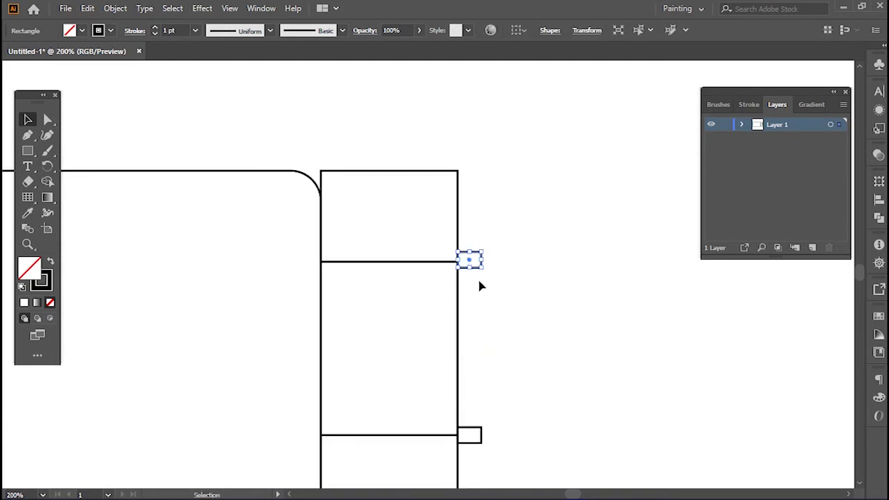
{"action": "scroll", "coordinate": [482, 286], "scroll_direction": "up", "scroll_amount": 2}
- Copy the upper base right, round it into a pill tip, and extend the bar into it
{"action": "mouse_move", "coordinate": [472, 258]}
{"action": "left_mouse_down"}
{"action": "mouse_move", "coordinate": [519, 261]}
{"action": "mouse_move", "coordinate": [504, 253]}
{"action": "mouse_move", "coordinate": [535, 241]}
{"action": "mouse_move", "coordinate": [566, 256]}
{"action": "mouse_move", "coordinate": [586, 248]}
{"action": "left_mouse_up"}
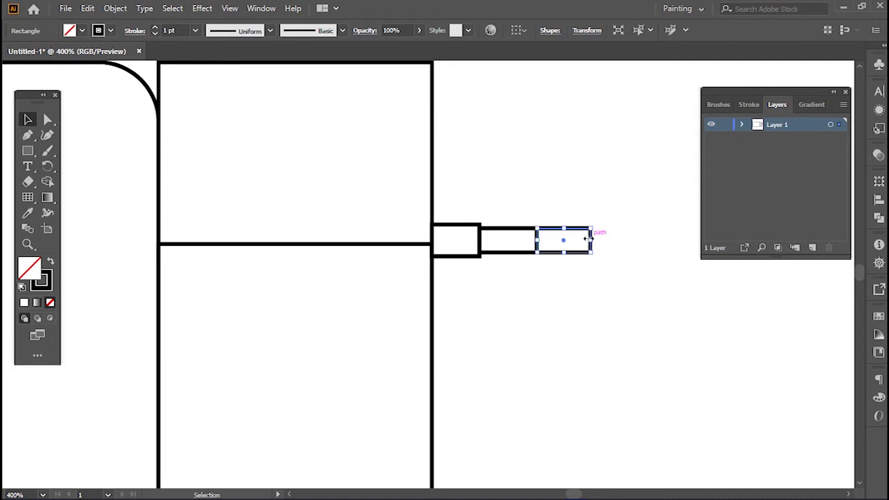
{"action": "left_click", "coordinate": [47, 120]}
{"action": "key", "text": "ctrl+plus"}
{"action": "left_click_drag", "start_coordinate": [603, 210], "coordinate": [565, 216]}
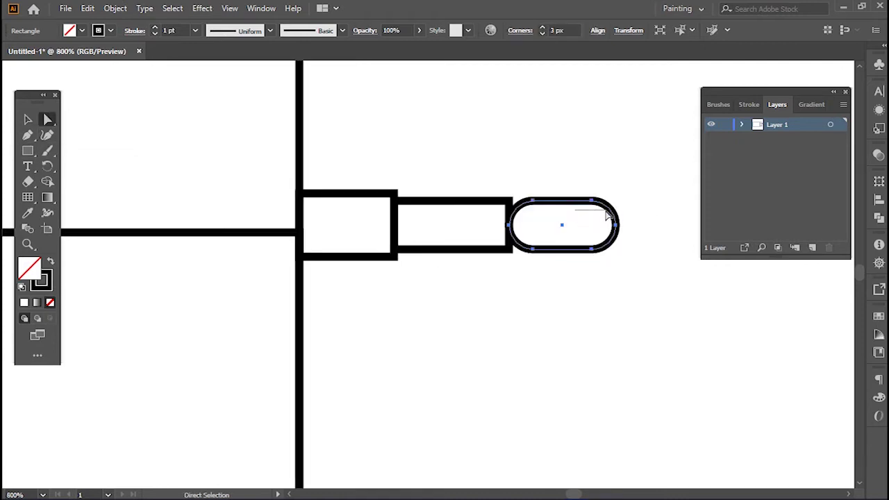
{"action": "left_click", "coordinate": [542, 223]}
{"action": "left_click", "coordinate": [509, 218]}
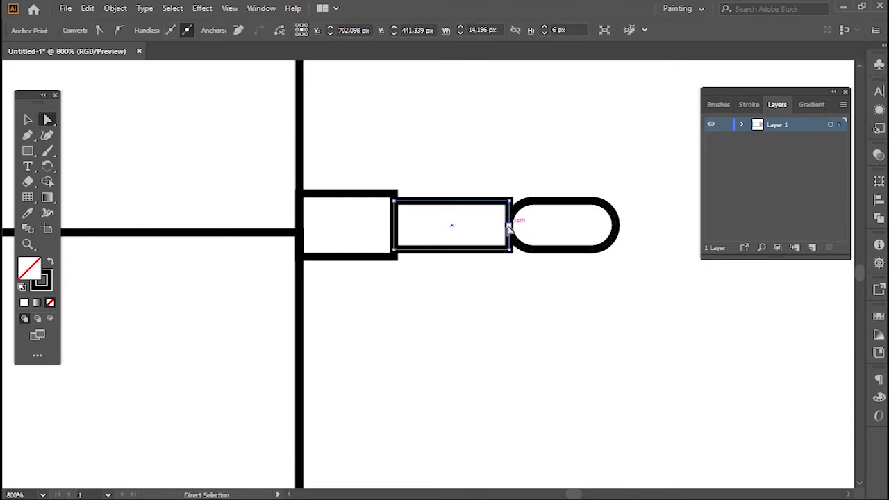
{"action": "key", "text": "v"}
{"action": "left_click_drag", "start_coordinate": [512, 225], "coordinate": [530, 224]}
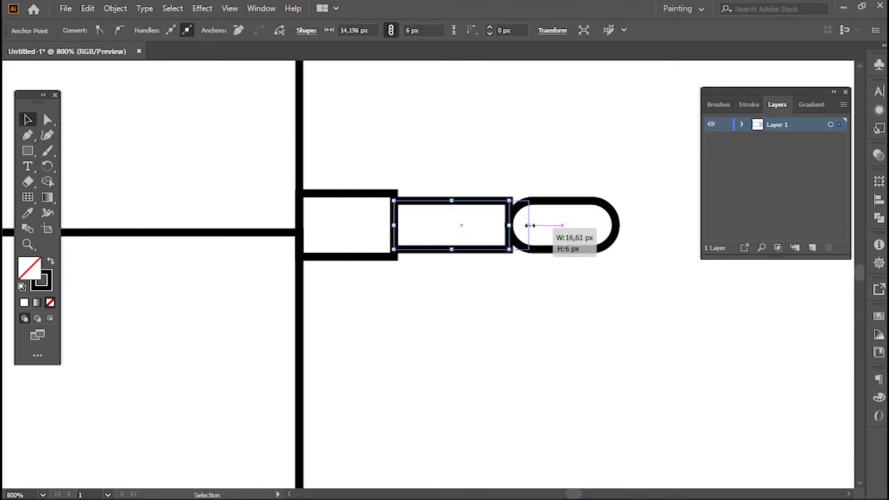
{"action": "left_click", "coordinate": [522, 298]}
- Duplicate the finished prong and pill onto the lower base
{"action": "scroll", "coordinate": [519, 300], "scroll_direction": "down", "scroll_amount": 3}
{"action": "scroll", "coordinate": [518, 277], "scroll_direction": "down", "scroll_amount": 3}
{"action": "mouse_move", "coordinate": [488, 112]}
{"action": "left_mouse_down"}
{"action": "mouse_move", "coordinate": [521, 167]}
{"action": "mouse_move", "coordinate": [506, 415]}
{"action": "left_mouse_up"}
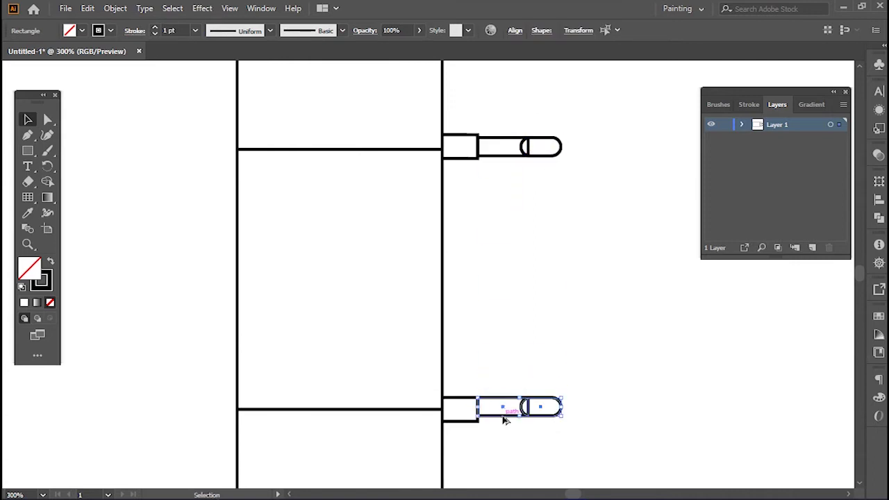
{"action": "left_click", "coordinate": [532, 312]}
{"action": "scroll", "coordinate": [532, 312], "scroll_direction": "down", "scroll_amount": 2}
{"action": "scroll", "coordinate": [486, 316], "scroll_direction": "down", "scroll_amount": 2}
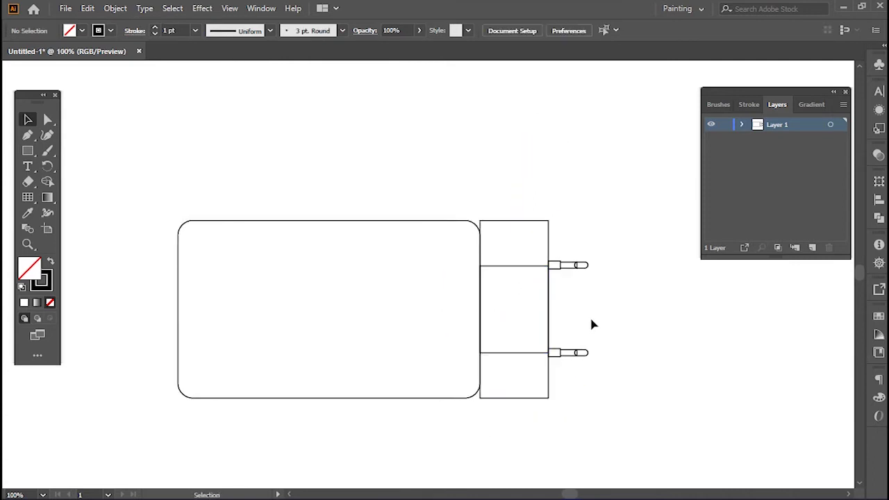
{"action": "left_click_drag", "start_coordinate": [28, 151], "coordinate": [70, 164]}
- Draw a circle inside the body and centre it horizontally with the body
{"action": "left_click_drag", "start_coordinate": [248, 261], "coordinate": [345, 359]}
{"action": "key", "text": "v"}
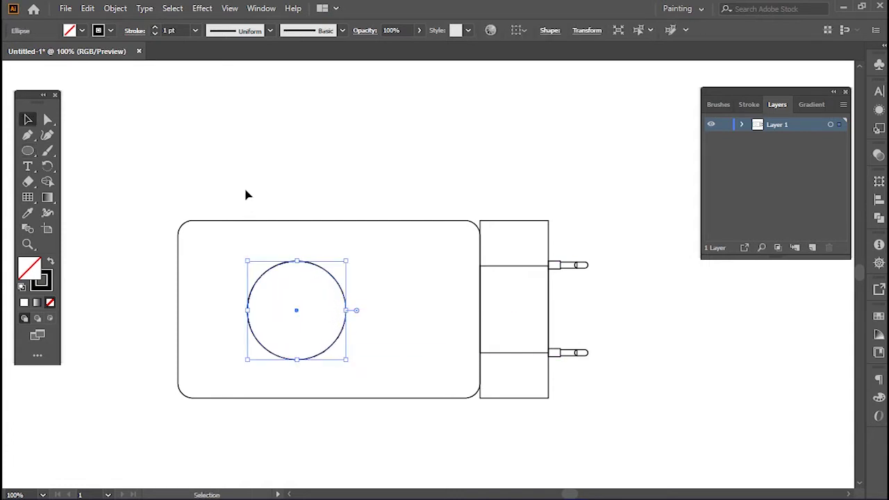
{"action": "left_click_drag", "start_coordinate": [246, 192], "coordinate": [347, 417]}
{"action": "left_click", "coordinate": [559, 30]}
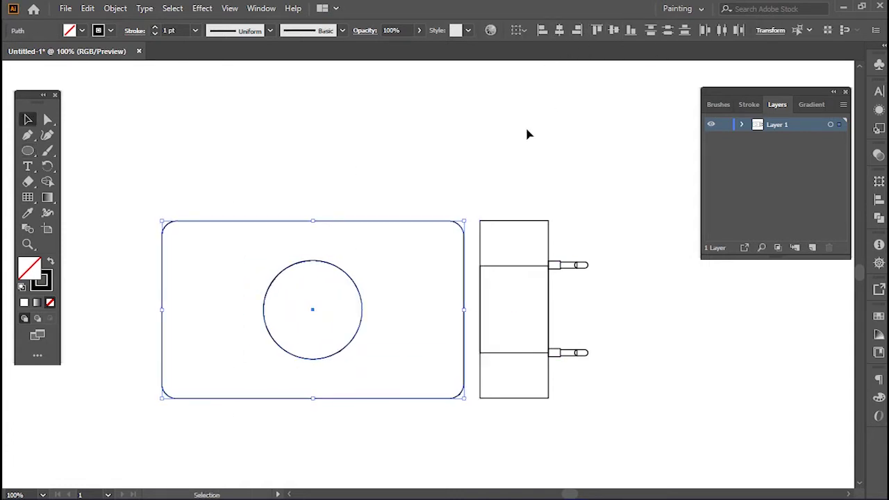
{"action": "left_click_drag", "start_coordinate": [291, 182], "coordinate": [373, 411]}
- Move the plug left against the body, narrow the body, and recentre the circle
{"action": "left_click_drag", "start_coordinate": [492, 133], "coordinate": [614, 430]}
{"action": "key", "text": "Left"}
{"action": "key", "text": "Left"}
{"action": "key", "text": "Left"}
{"action": "key", "text": "Left"}
{"action": "key", "text": "Left"}
{"action": "key", "text": "Left"}
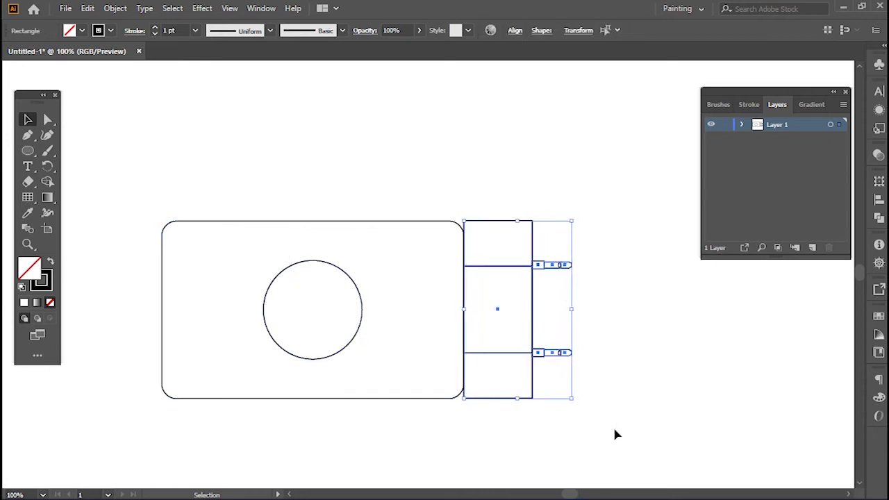
{"action": "left_click_drag", "start_coordinate": [372, 386], "coordinate": [429, 292]}
{"action": "left_click", "coordinate": [429, 292]}
{"action": "left_click", "coordinate": [223, 217]}
{"action": "left_click_drag", "start_coordinate": [224, 218], "coordinate": [245, 216]}
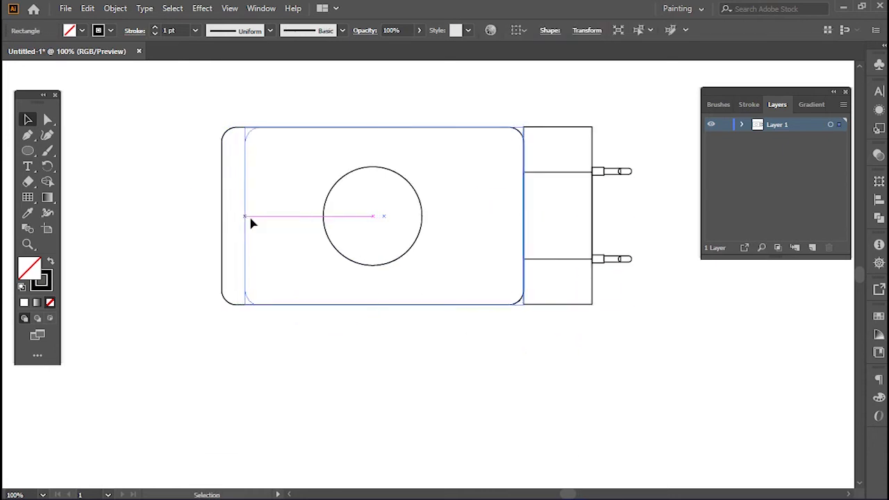
{"action": "left_click", "coordinate": [409, 185]}
{"action": "key", "text": "Right"}
{"action": "key", "text": "Right"}
{"action": "key", "text": "Right"}
{"action": "left_click", "coordinate": [379, 128]}
{"action": "mouse_move", "coordinate": [381, 127]}
{"action": "left_mouse_down"}
{"action": "mouse_move", "coordinate": [389, 136]}
{"action": "mouse_move", "coordinate": [385, 129]}
{"action": "left_mouse_up"}
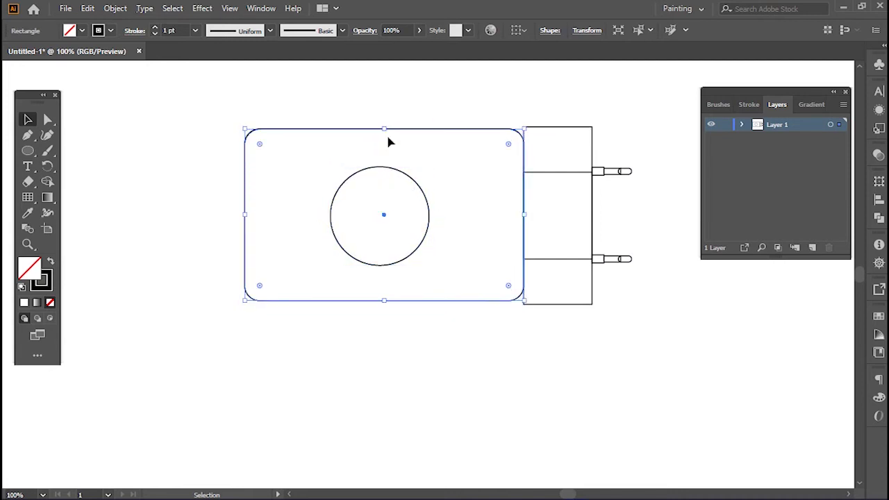
{"action": "left_click", "coordinate": [426, 327]}
- Select both prongs and lengthen them together to the same length
{"action": "scroll", "coordinate": [439, 310], "scroll_direction": "right", "scroll_amount": 5}
{"action": "scroll", "coordinate": [438, 310], "scroll_direction": "up", "scroll_amount": 1}
{"action": "left_click", "coordinate": [431, 167]}
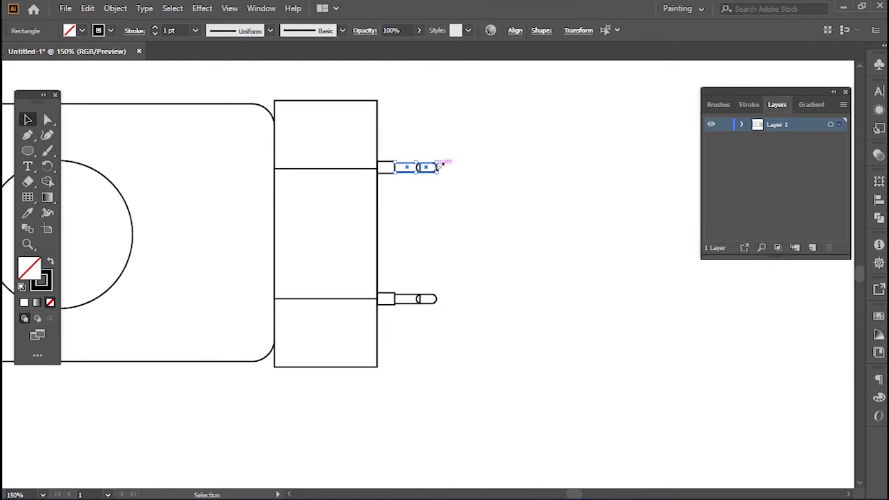
{"action": "scroll", "coordinate": [437, 164], "scroll_direction": "up", "scroll_amount": 2}
{"action": "left_click_drag", "start_coordinate": [438, 162], "coordinate": [470, 160]}
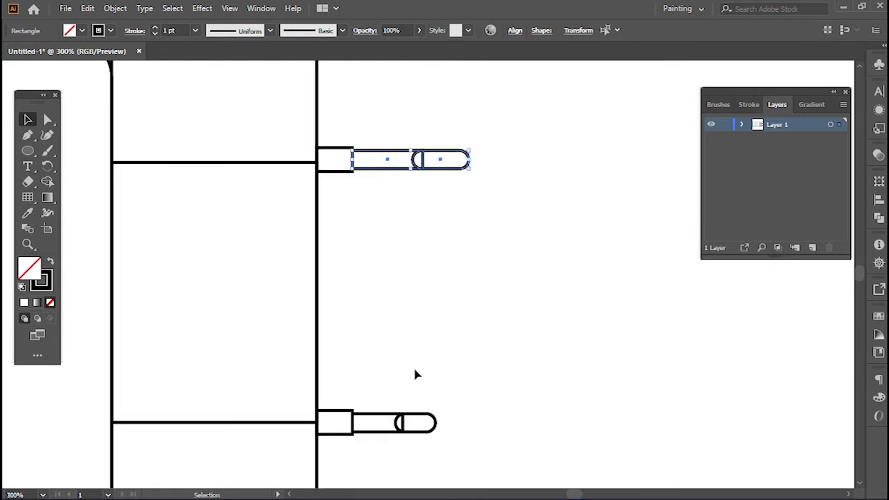
{"action": "key", "text": "ctrl+z"}
{"action": "key", "text": "a"}
{"action": "left_click", "coordinate": [415, 415], "text": "shift"}
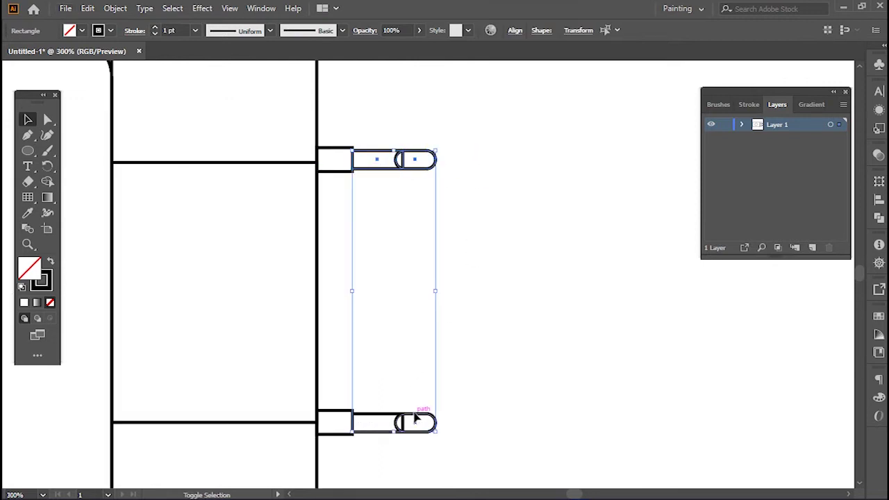
{"action": "left_click_drag", "start_coordinate": [435, 291], "coordinate": [499, 291]}
{"action": "key", "text": "ctrl+1"}
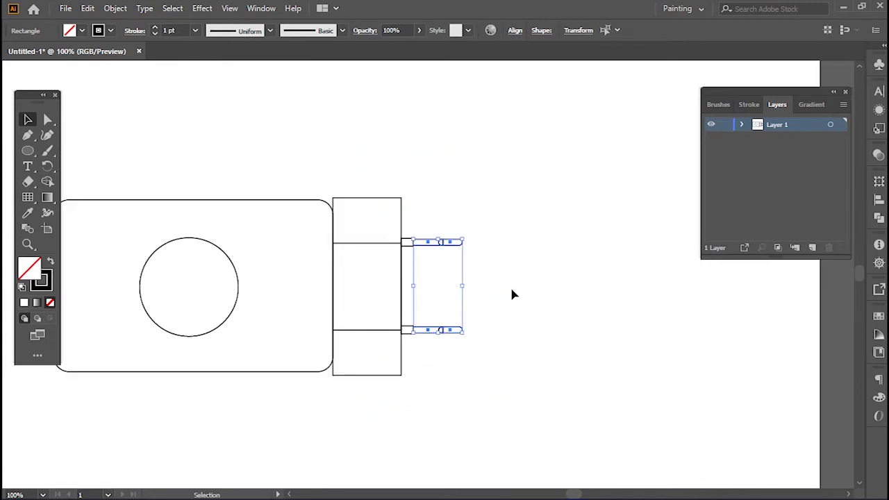
{"action": "left_click", "coordinate": [432, 318]}
- Fill the body with a 90° linear gradient and add a stop near the middle
{"action": "left_click", "coordinate": [402, 271]}
{"action": "left_click", "coordinate": [806, 104]}
{"action": "left_click", "coordinate": [744, 207]}
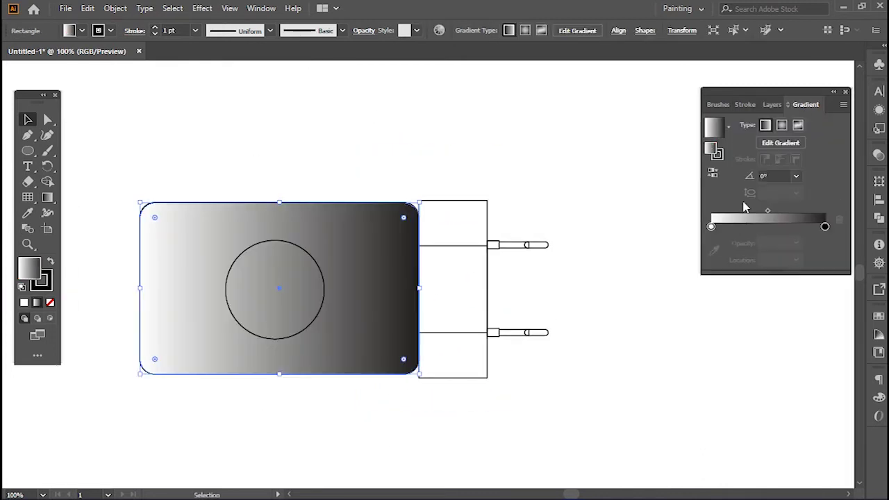
{"action": "left_click", "coordinate": [797, 176]}
{"action": "left_click", "coordinate": [809, 251]}
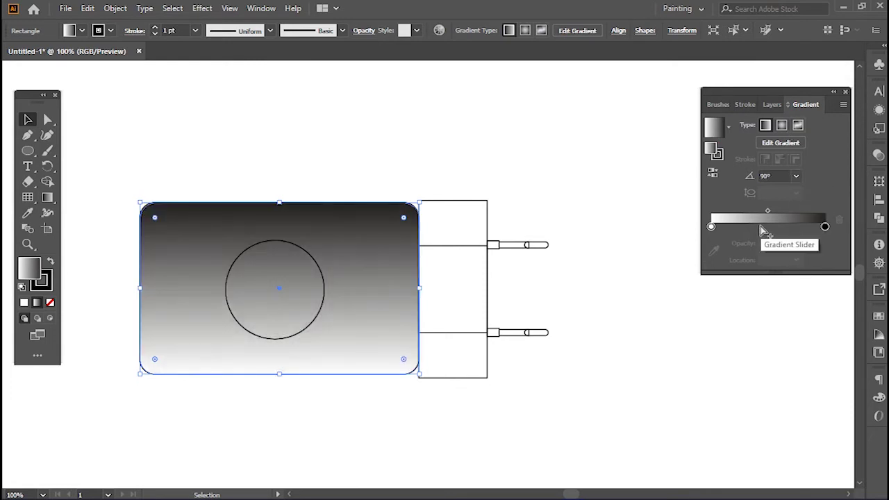
{"action": "left_click", "coordinate": [806, 227]}
{"action": "left_click_drag", "start_coordinate": [805, 227], "coordinate": [711, 226]}
{"action": "left_click_drag", "start_coordinate": [779, 227], "coordinate": [771, 227]}
{"action": "left_click", "coordinate": [824, 227]}
- Add two more stops and drag midpoints to widen the light central band
{"action": "key", "text": "g"}
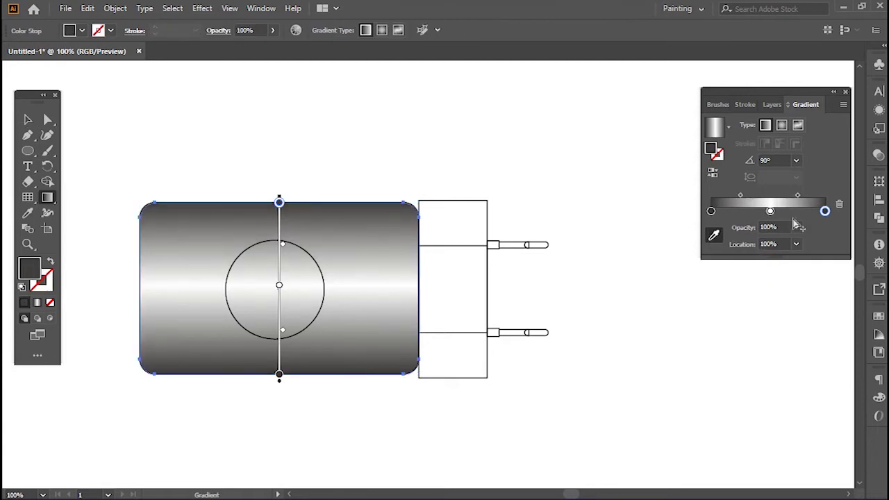
{"action": "left_click_drag", "start_coordinate": [798, 195], "coordinate": [808, 195]}
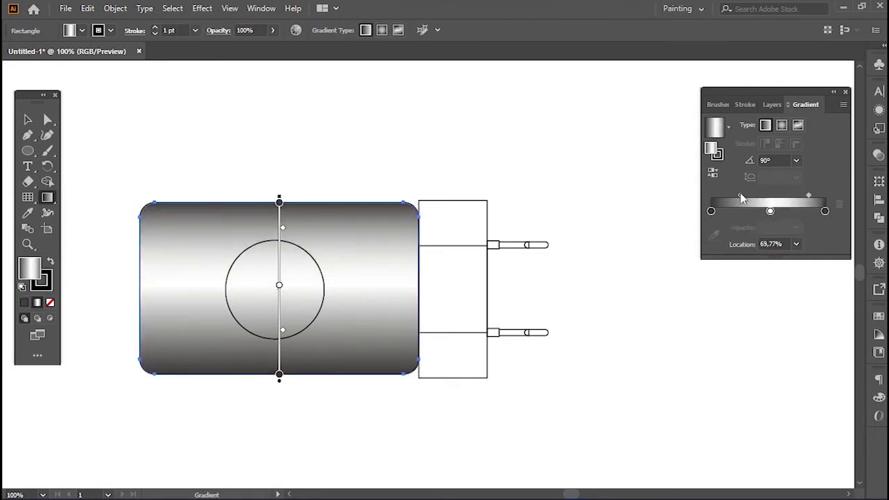
{"action": "left_click_drag", "start_coordinate": [741, 195], "coordinate": [722, 195]}
{"action": "left_click", "coordinate": [732, 212]}
{"action": "left_click", "coordinate": [805, 212]}
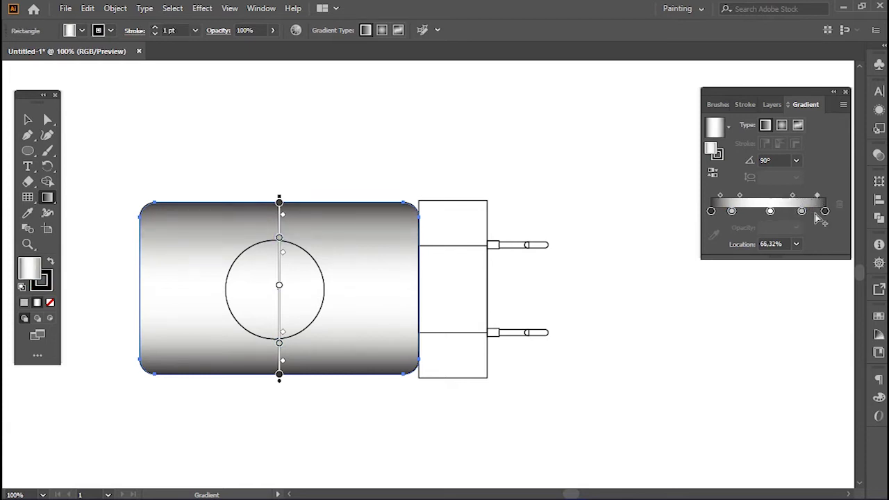
{"action": "left_click_drag", "start_coordinate": [820, 196], "coordinate": [822, 196]}
{"action": "left_click", "coordinate": [731, 211]}
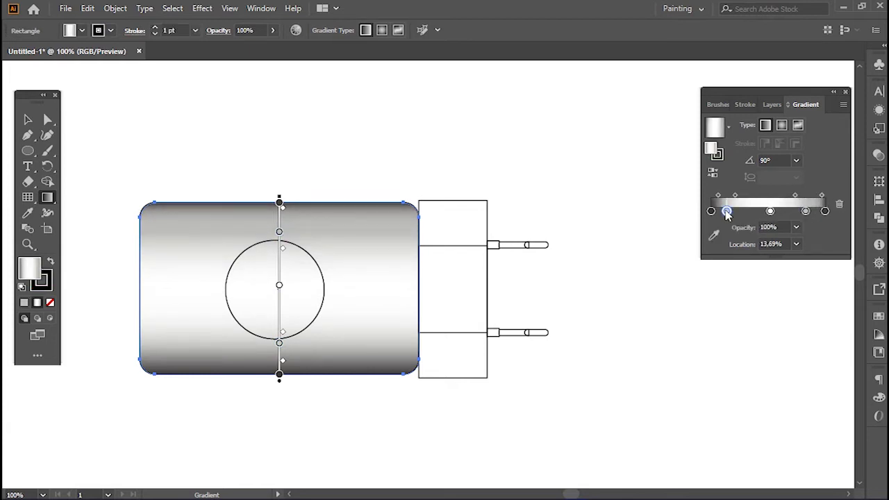
{"action": "left_click_drag", "start_coordinate": [721, 195], "coordinate": [713, 195]}
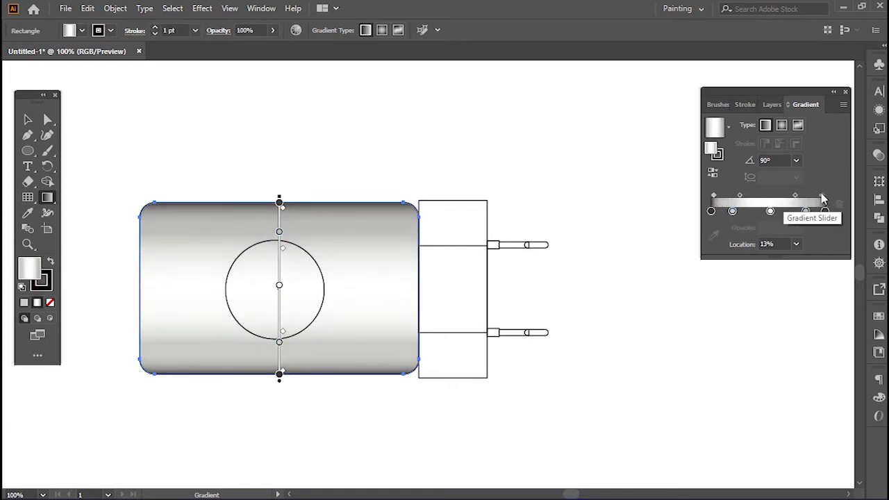
{"action": "left_click_drag", "start_coordinate": [823, 196], "coordinate": [826, 197]}
- Nudge the left midpoint and lighten the second stop to pale grey e0dede
{"action": "left_click", "coordinate": [745, 197]}
{"action": "left_click_drag", "start_coordinate": [746, 197], "coordinate": [742, 197]}
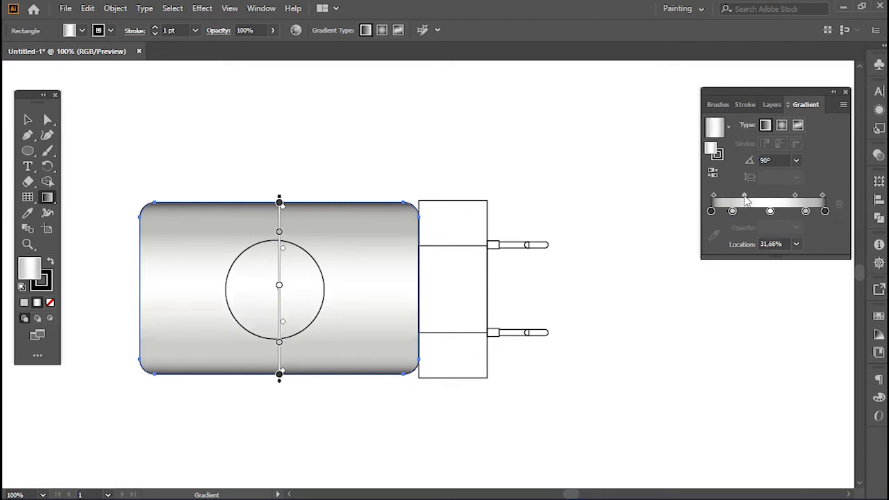
{"action": "left_click", "coordinate": [732, 210]}
{"action": "double_click", "coordinate": [29, 267]}
{"action": "left_click_drag", "start_coordinate": [91, 288], "coordinate": [92, 275]}
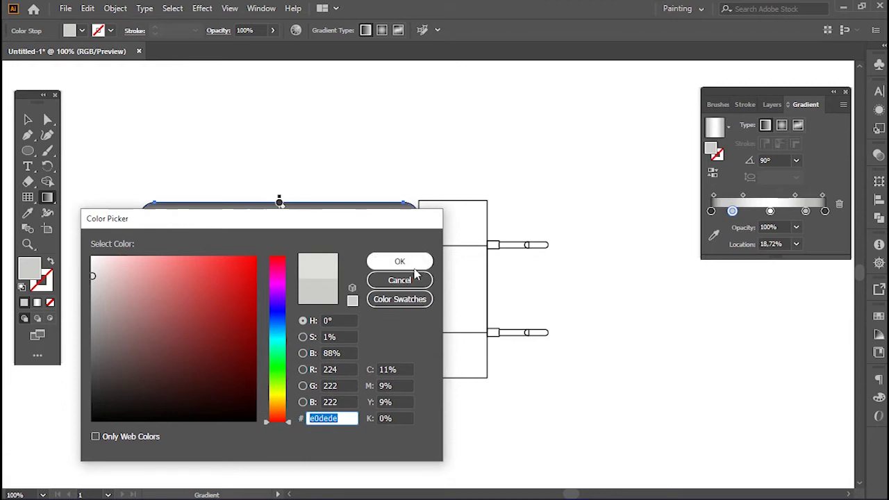
- Confirm the pale grey stop and lighten the right end stop to a mid grey
{"action": "left_click", "coordinate": [400, 262]}
{"action": "left_click", "coordinate": [805, 211]}
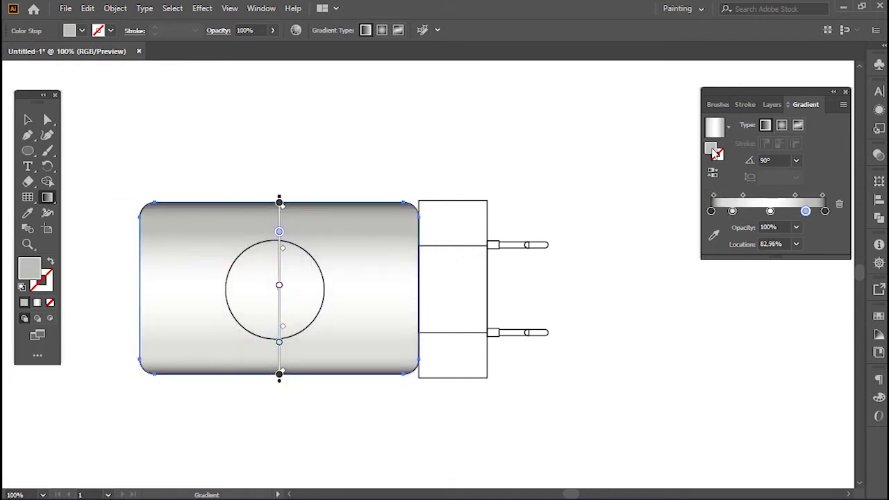
{"action": "double_click", "coordinate": [711, 149]}
{"action": "key", "text": "Escape"}
{"action": "left_click", "coordinate": [825, 211]}
{"action": "double_click", "coordinate": [824, 211]}
{"action": "key", "text": "Escape"}
{"action": "double_click", "coordinate": [712, 148]}
{"action": "left_click", "coordinate": [96, 376]}
{"action": "left_click_drag", "start_coordinate": [95, 375], "coordinate": [93, 350]}
{"action": "left_click", "coordinate": [379, 262]}
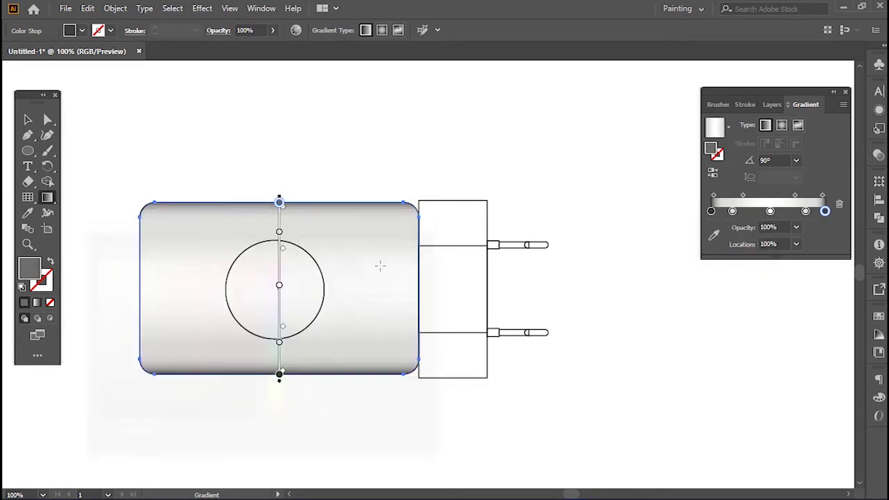
- Refine the right end stop's grey and lighten the left end stop to grey
{"action": "left_click", "coordinate": [711, 211]}
{"action": "left_click", "coordinate": [824, 212]}
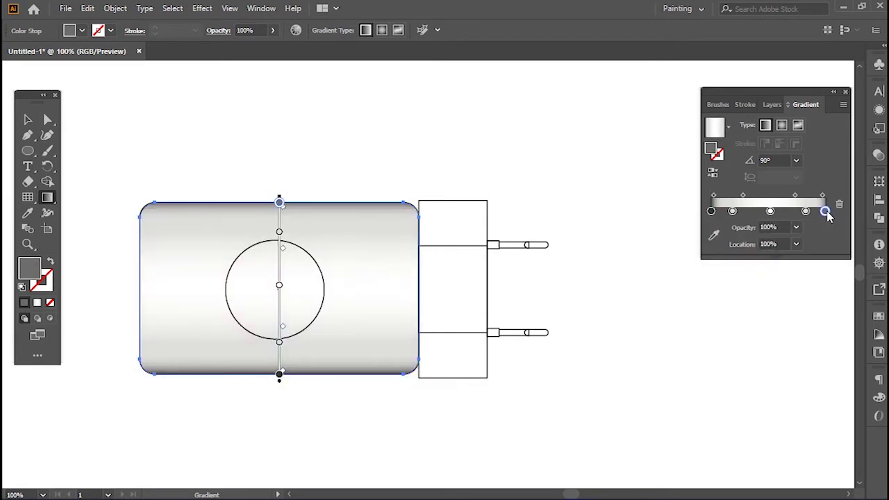
{"action": "double_click", "coordinate": [711, 149]}
{"action": "left_click", "coordinate": [94, 355]}
{"action": "left_click_drag", "start_coordinate": [89, 357], "coordinate": [88, 331]}
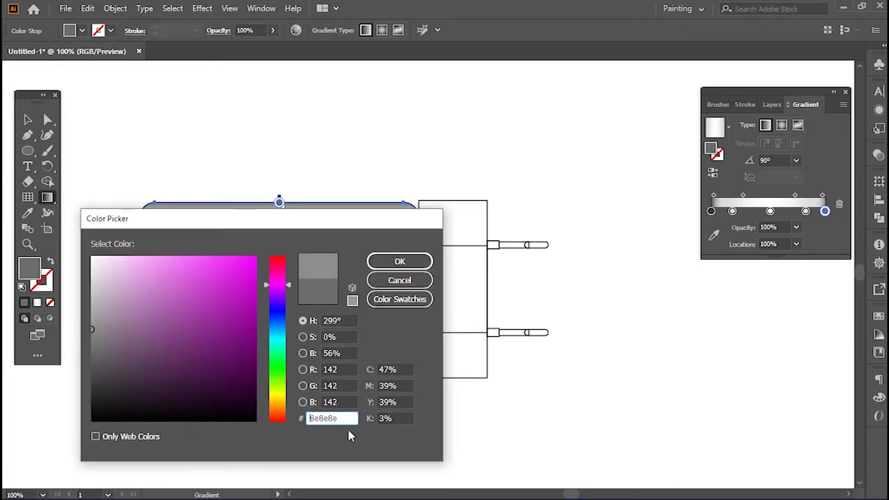
{"action": "left_click", "coordinate": [399, 261]}
{"action": "left_click", "coordinate": [711, 212]}
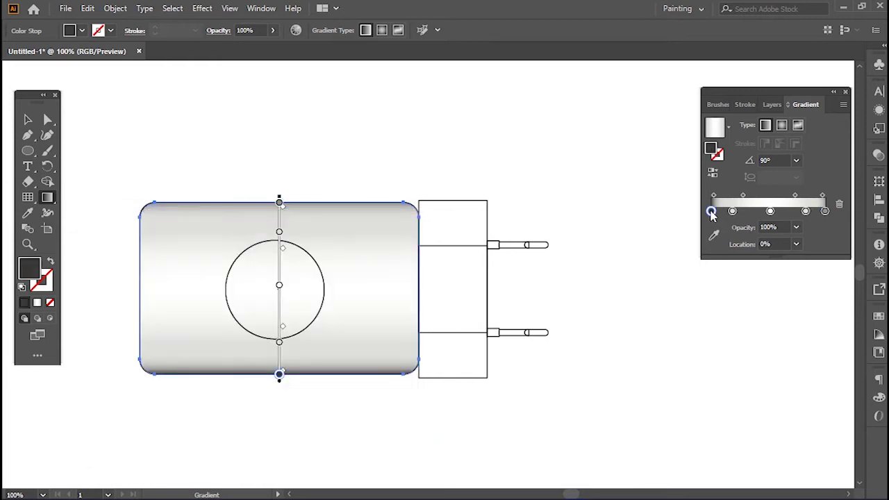
{"action": "double_click", "coordinate": [711, 149]}
{"action": "left_click", "coordinate": [400, 261]}
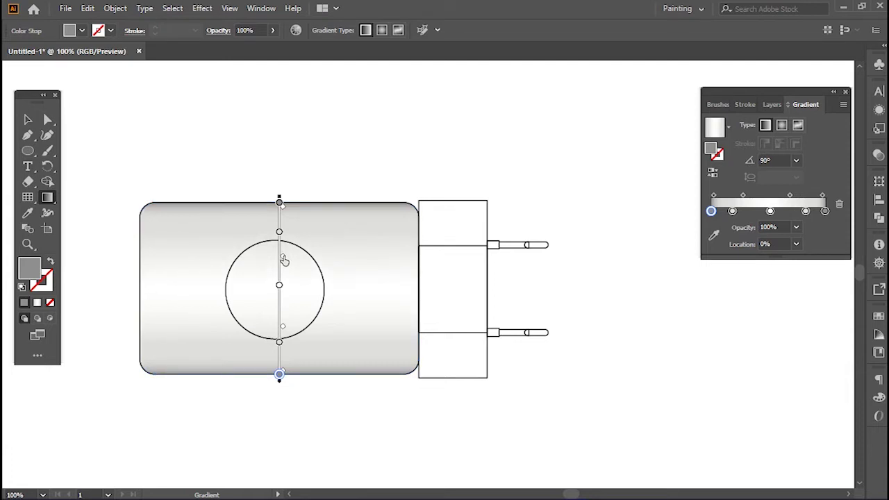
- Reposition gradient stops and midpoints so only the top and bottom edges stay slightly darker
{"action": "left_click", "coordinate": [279, 350]}
{"action": "left_click_drag", "start_coordinate": [281, 359], "coordinate": [282, 364]}
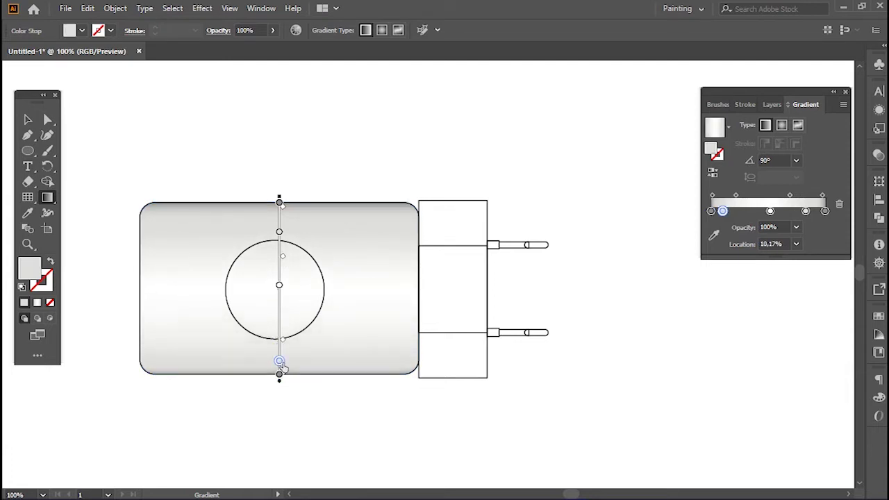
{"action": "left_click", "coordinate": [280, 373]}
{"action": "key", "text": "ctrl+plus"}
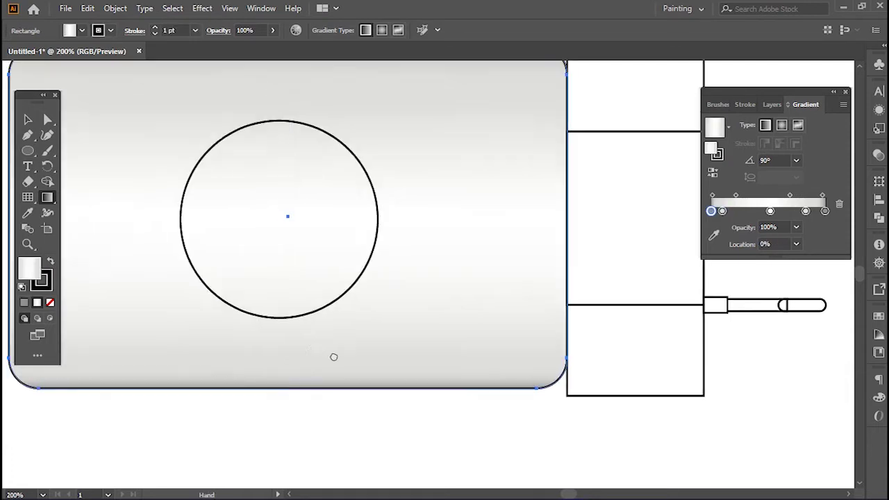
{"action": "left_click_drag", "start_coordinate": [822, 196], "coordinate": [821, 196]}
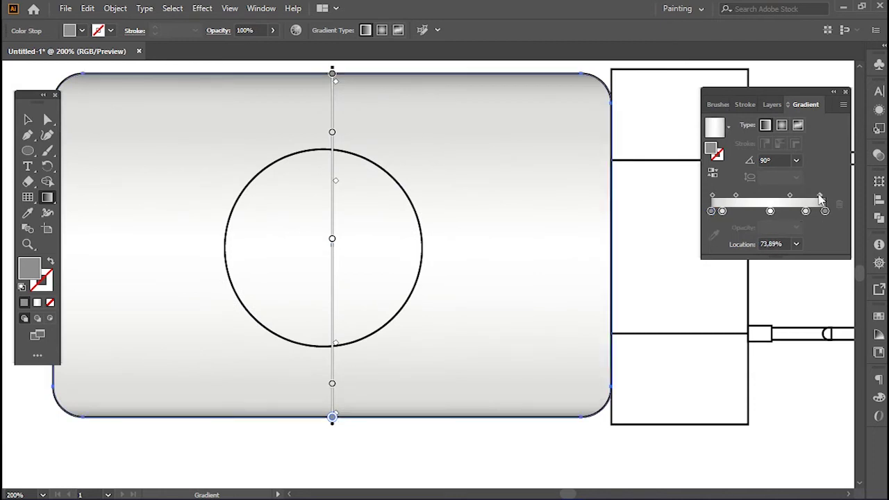
{"action": "left_click_drag", "start_coordinate": [713, 195], "coordinate": [718, 199]}
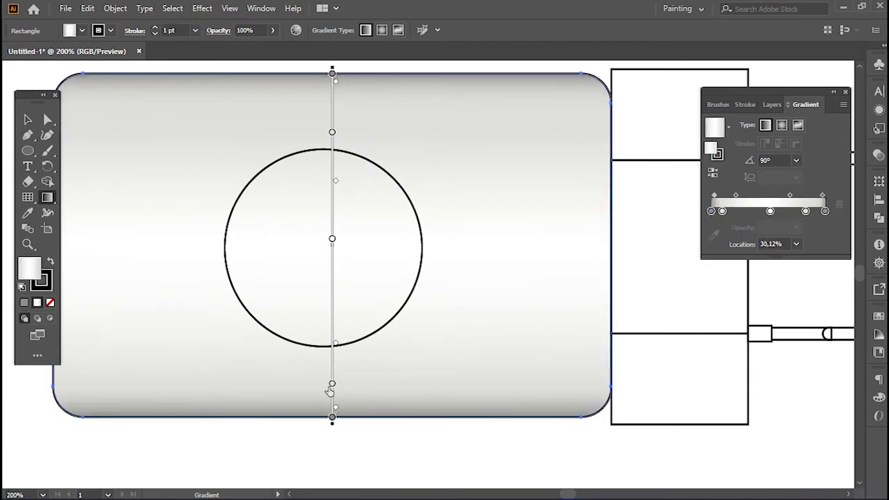
{"action": "left_click_drag", "start_coordinate": [332, 384], "coordinate": [332, 388]}
{"action": "left_click_drag", "start_coordinate": [332, 132], "coordinate": [332, 90]}
{"action": "left_click_drag", "start_coordinate": [332, 389], "coordinate": [332, 378]}
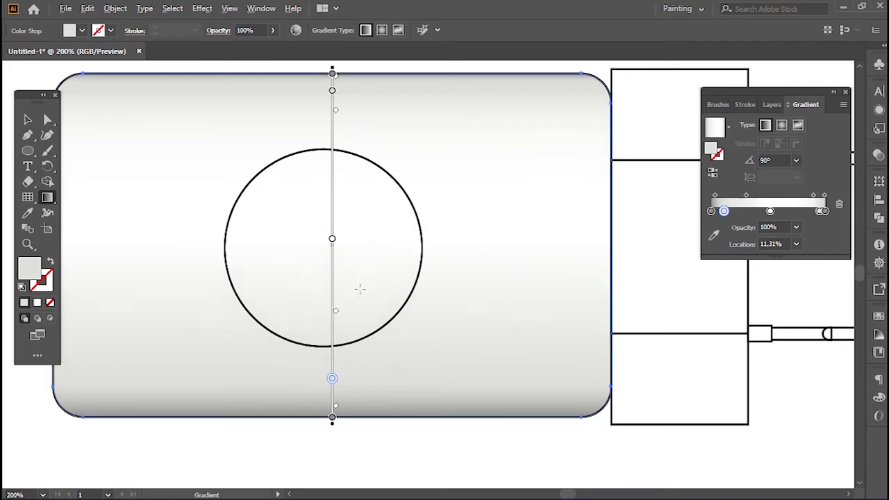
{"action": "scroll", "coordinate": [359, 290], "scroll_direction": "down", "scroll_amount": 2}
- Give the circle a gradient fill with a white left stop
{"action": "key", "text": "v"}
{"action": "left_click", "coordinate": [368, 232]}
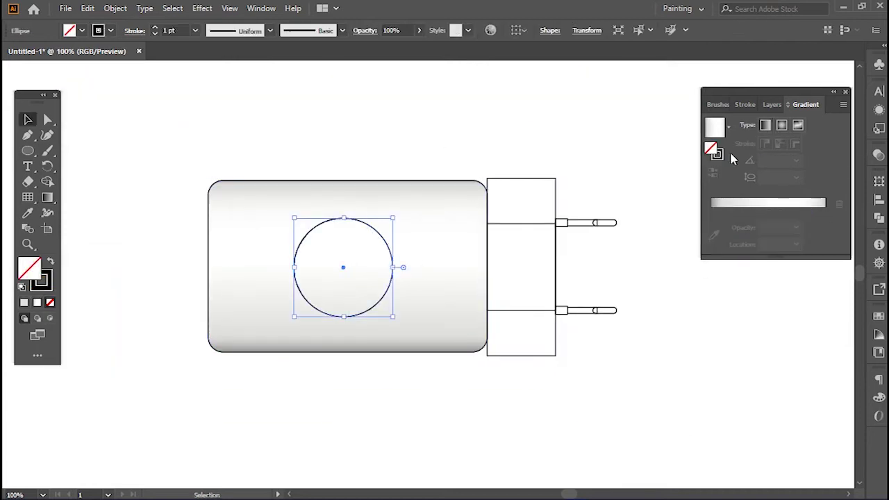
{"action": "left_click", "coordinate": [746, 202]}
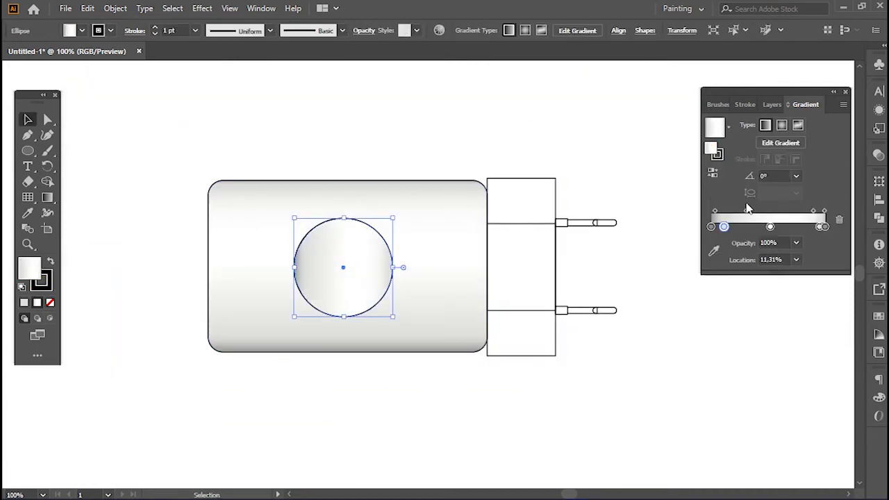
{"action": "left_click", "coordinate": [711, 226]}
{"action": "double_click", "coordinate": [711, 148]}
{"action": "left_click", "coordinate": [429, 261]}
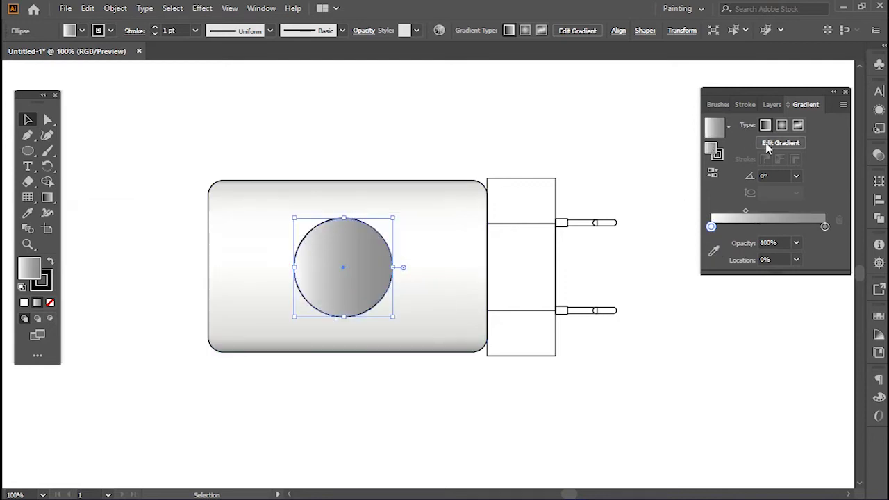
- Set the circle's gradient angle to 90° and reposition its white stop and midpoint
{"action": "left_click", "coordinate": [796, 176]}
{"action": "left_click", "coordinate": [813, 375]}
{"action": "left_click", "coordinate": [796, 176]}
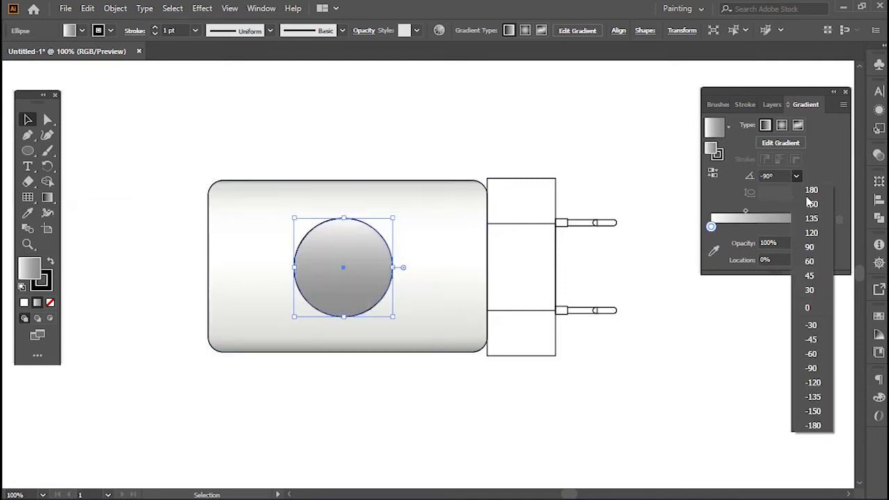
{"action": "left_click", "coordinate": [804, 239]}
{"action": "left_click_drag", "start_coordinate": [746, 211], "coordinate": [799, 212]}
{"action": "left_click_drag", "start_coordinate": [711, 227], "coordinate": [792, 226]}
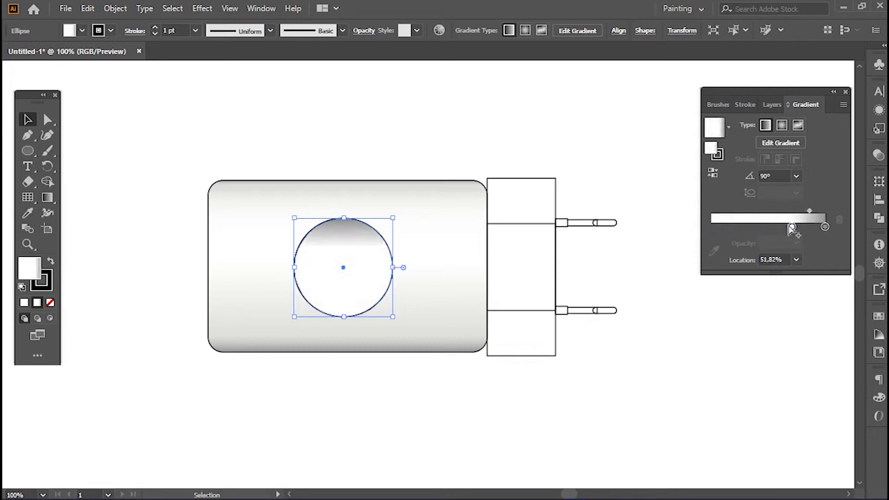
{"action": "left_click_drag", "start_coordinate": [791, 229], "coordinate": [769, 228]}
{"action": "left_click", "coordinate": [807, 212]}
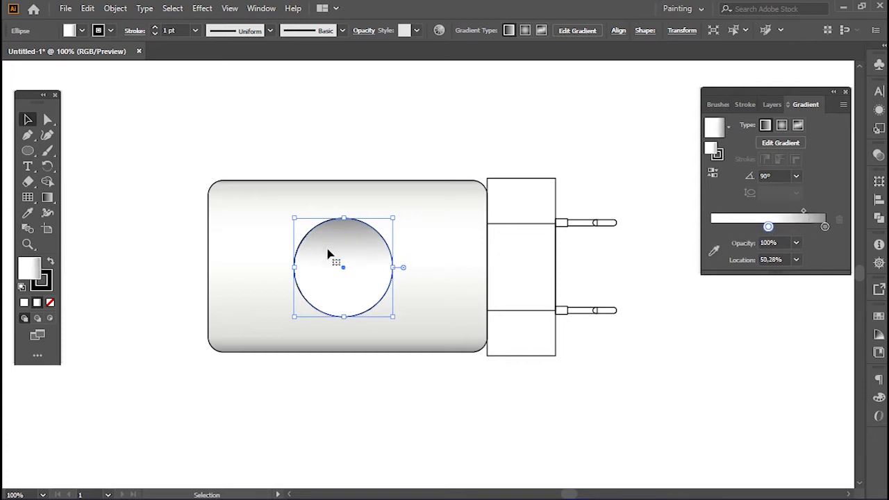
{"action": "left_click", "coordinate": [47, 197]}
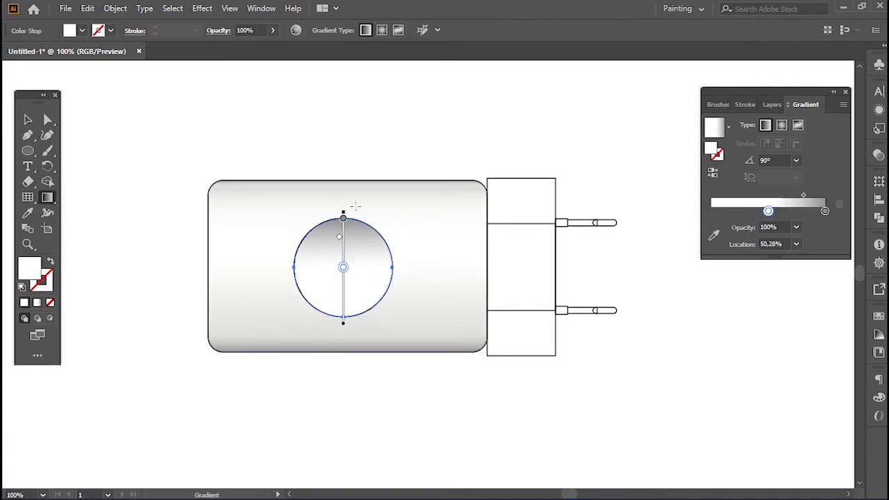
{"action": "key", "text": "v"}
{"action": "left_click", "coordinate": [412, 401]}
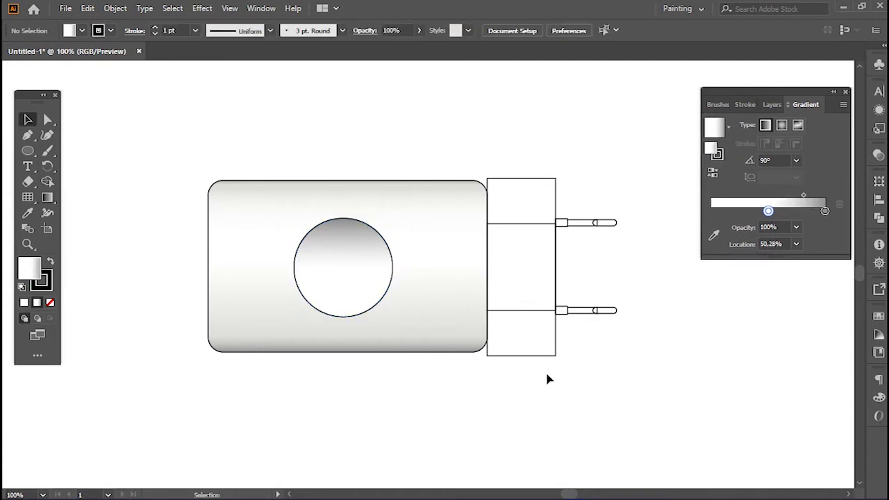
- Delete the two inner lines from the plug-end rectangle
{"action": "left_click", "coordinate": [522, 181]}
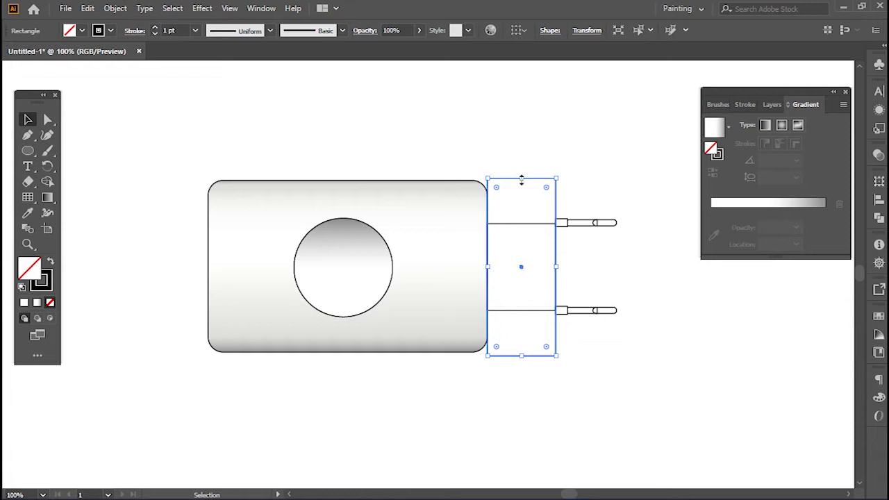
{"action": "left_click", "coordinate": [527, 223]}
{"action": "key", "text": "Delete"}
{"action": "left_click", "coordinate": [518, 182]}
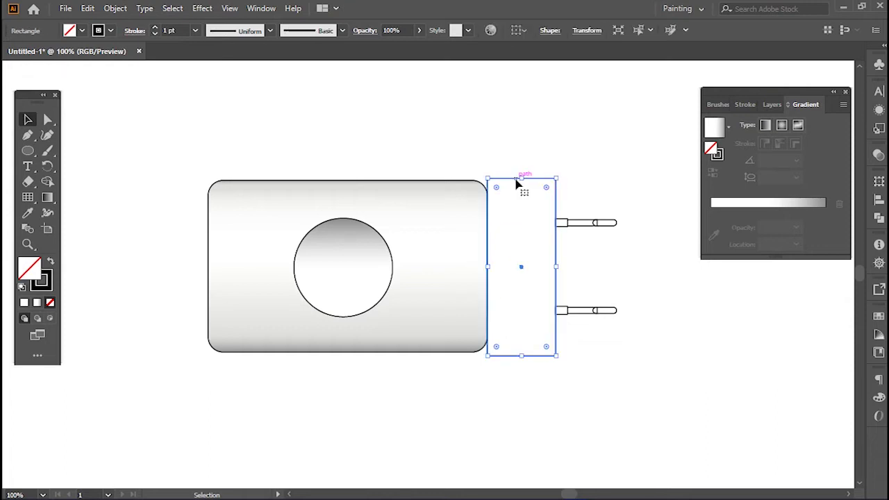
- Copy the body's gradient onto the plug rectangle and make it run vertically
{"action": "key", "text": "i"}
{"action": "left_click", "coordinate": [428, 203]}
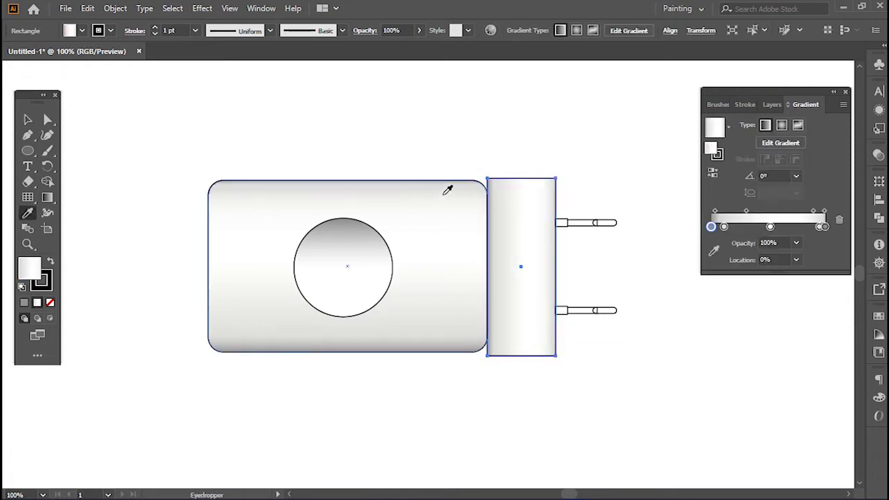
{"action": "key", "text": "v"}
{"action": "left_click", "coordinate": [796, 176]}
{"action": "left_click", "coordinate": [810, 237]}
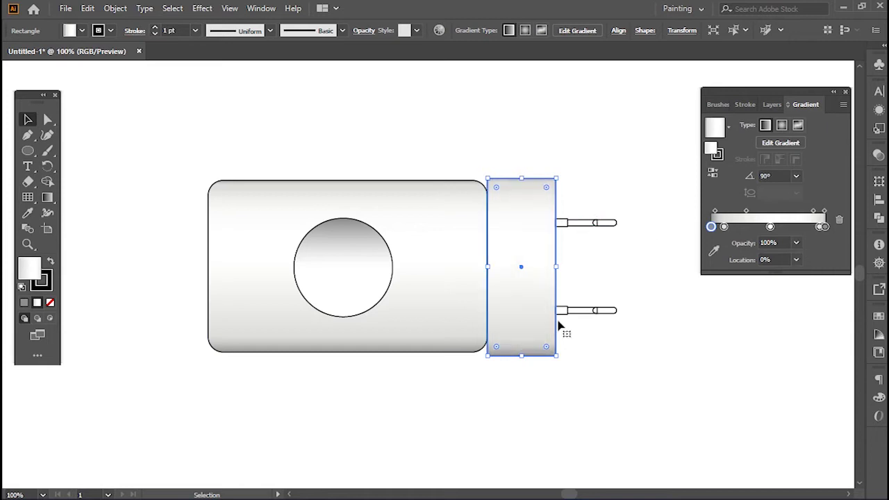
{"action": "key", "text": "ctrl+plus"}
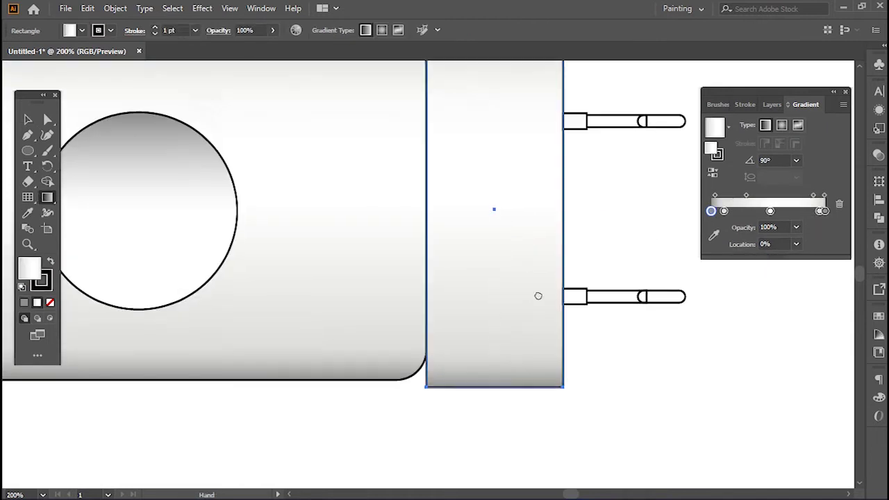
- Add darker shading stops forming bands near the bottom of the plug gradient
{"action": "left_click", "coordinate": [486, 362]}
{"action": "left_click_drag", "start_coordinate": [487, 362], "coordinate": [486, 340]}
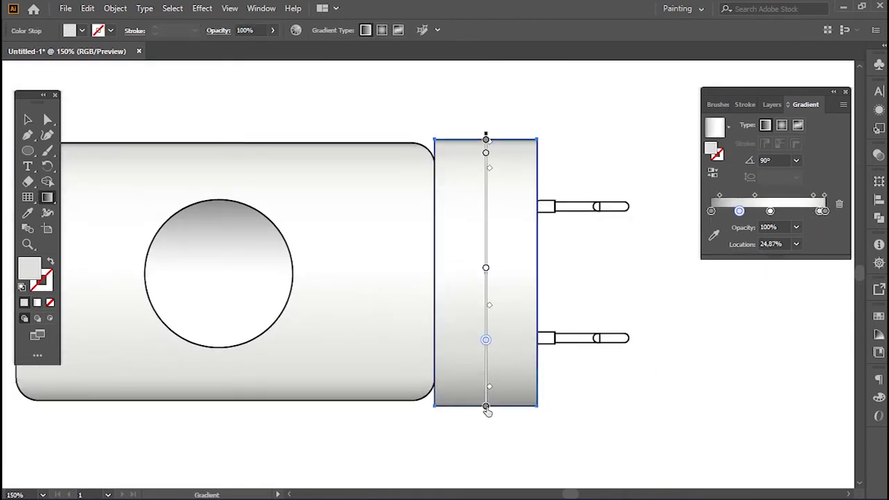
{"action": "left_click", "coordinate": [487, 407]}
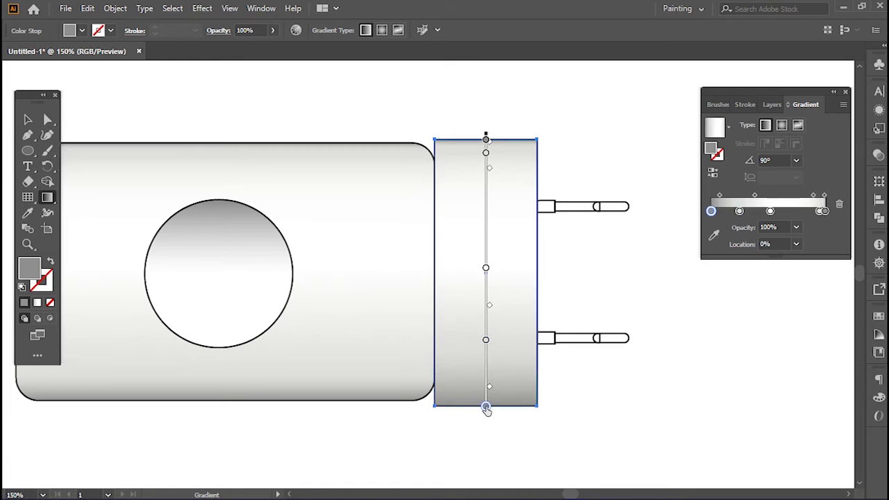
{"action": "left_click_drag", "start_coordinate": [485, 340], "coordinate": [486, 376]}
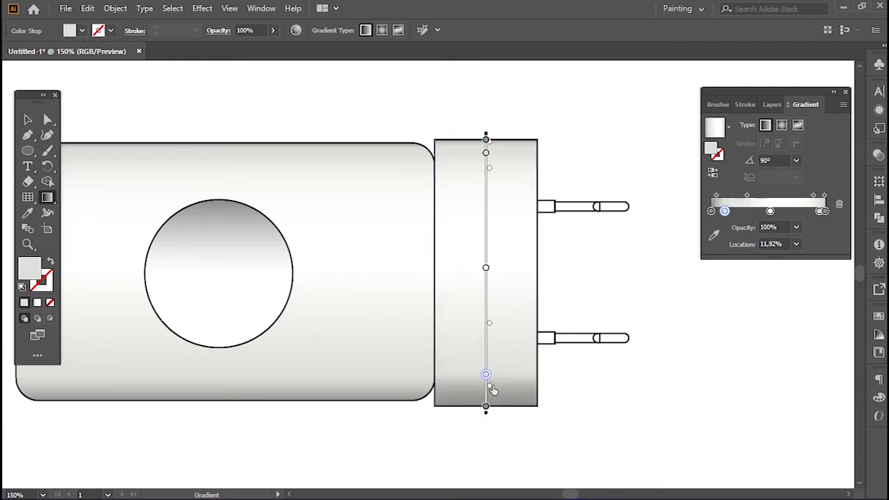
{"action": "left_click_drag", "start_coordinate": [486, 376], "coordinate": [486, 361]}
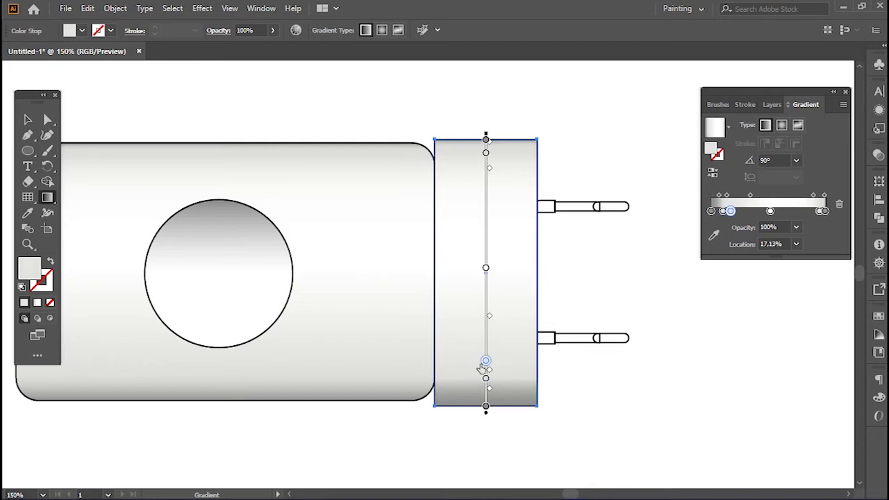
{"action": "left_click", "coordinate": [486, 380]}
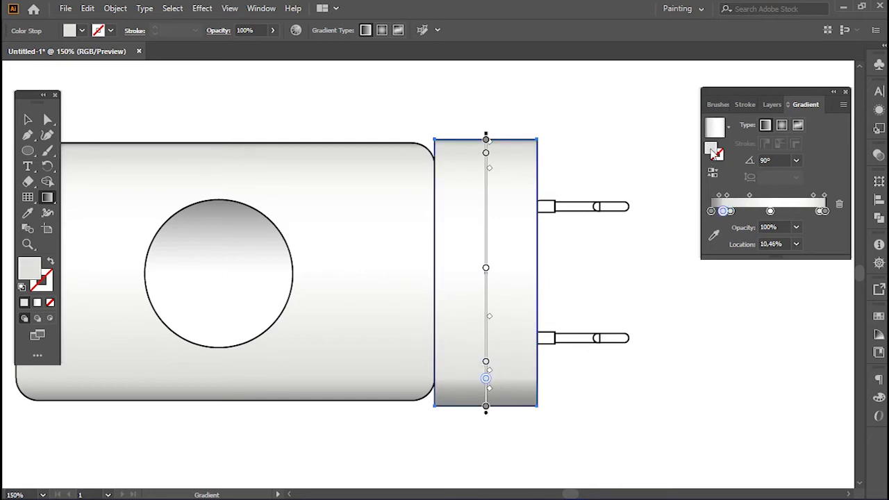
{"action": "double_click", "coordinate": [715, 154]}
{"action": "left_click_drag", "start_coordinate": [86, 278], "coordinate": [91, 286]}
{"action": "left_click", "coordinate": [397, 260]}
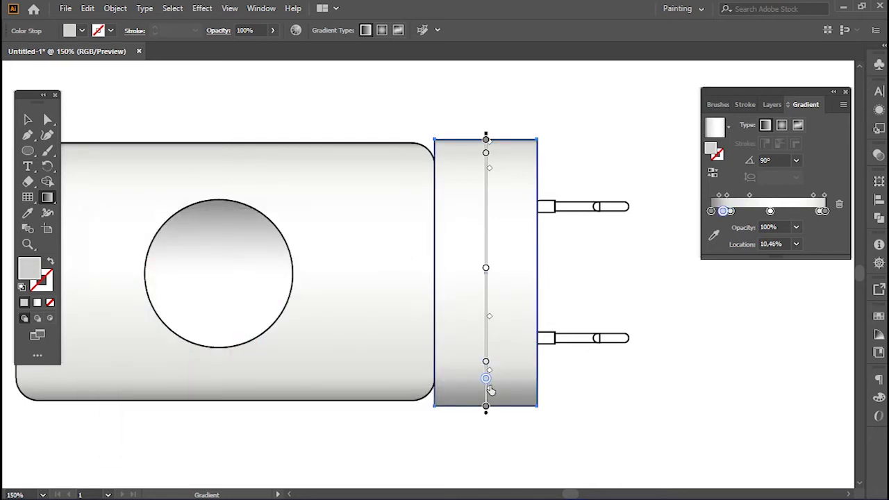
{"action": "left_click_drag", "start_coordinate": [487, 378], "coordinate": [486, 381]}
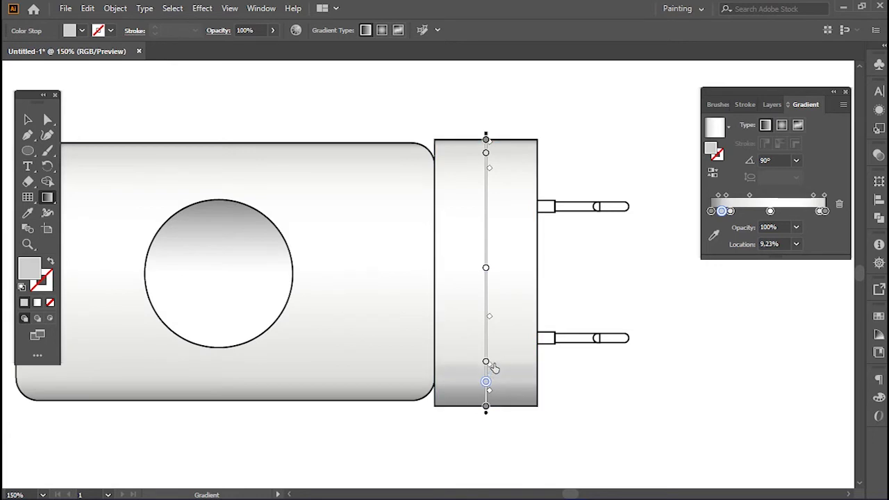
{"action": "left_click", "coordinate": [486, 364]}
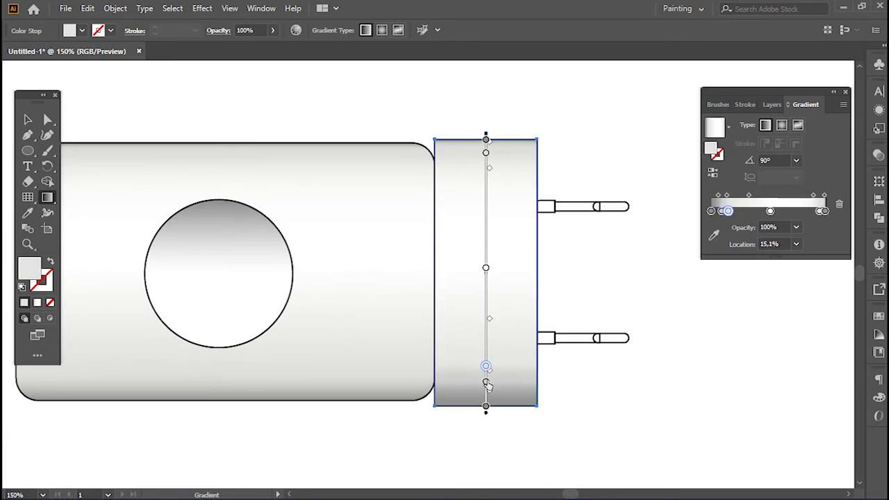
{"action": "left_click_drag", "start_coordinate": [487, 383], "coordinate": [493, 378]}
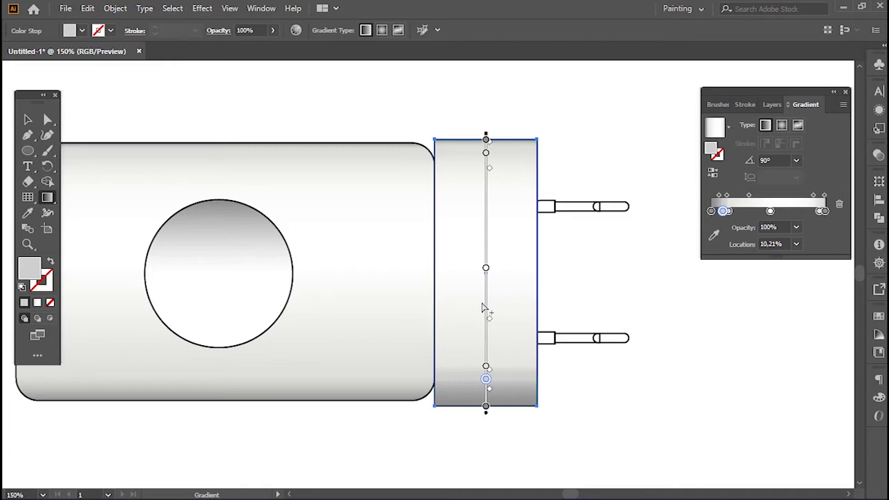
- Set the plug gradient's middle stop to #e6e6e6
{"action": "left_click", "coordinate": [487, 270]}
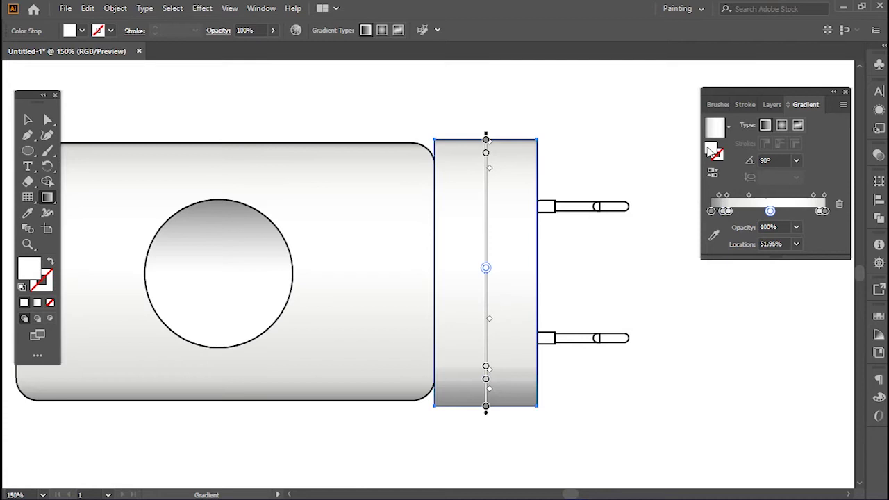
{"action": "double_click", "coordinate": [711, 150]}
{"action": "type", "text": "e6e6e6"}
{"action": "left_click", "coordinate": [399, 261]}
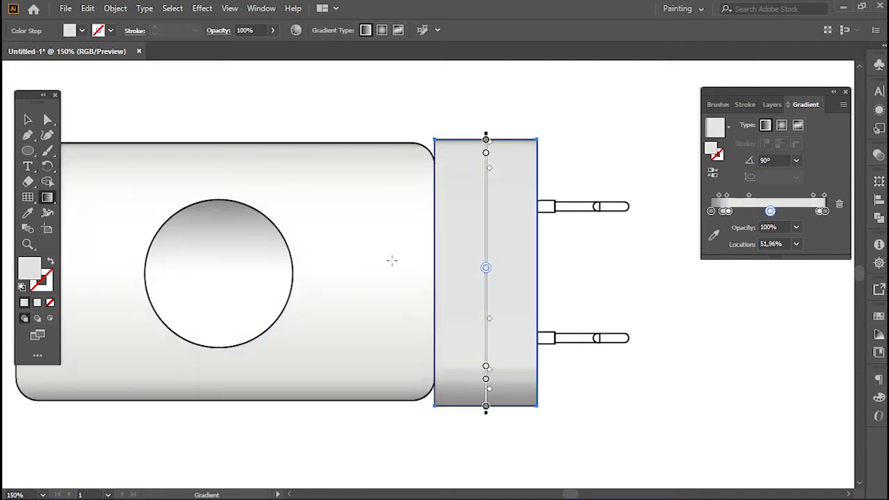
- Add a #ffffff highlight stop just below the plug's top edge
{"action": "left_click", "coordinate": [486, 139]}
{"action": "left_click_drag", "start_coordinate": [486, 140], "coordinate": [485, 176]}
{"action": "double_click", "coordinate": [715, 148]}
{"action": "type", "text": "ffffff"}
{"action": "key", "text": "Return"}
{"action": "left_click_drag", "start_coordinate": [487, 164], "coordinate": [486, 182]}
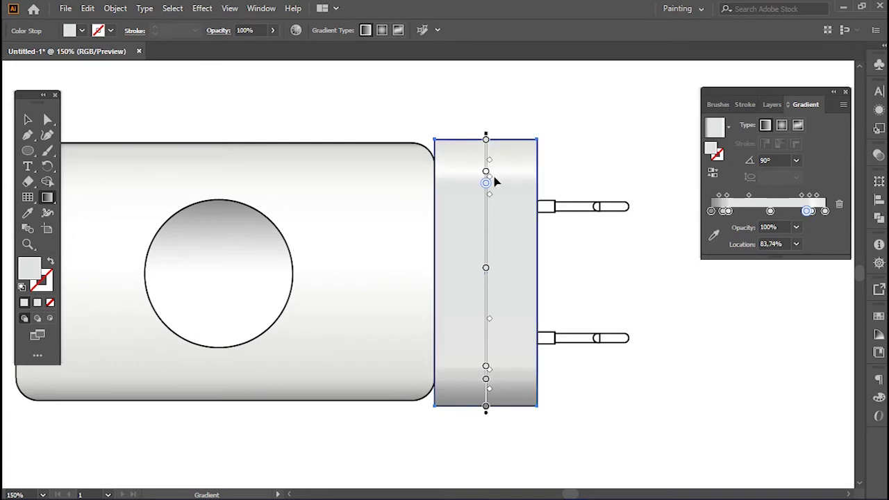
{"action": "left_click", "coordinate": [486, 142]}
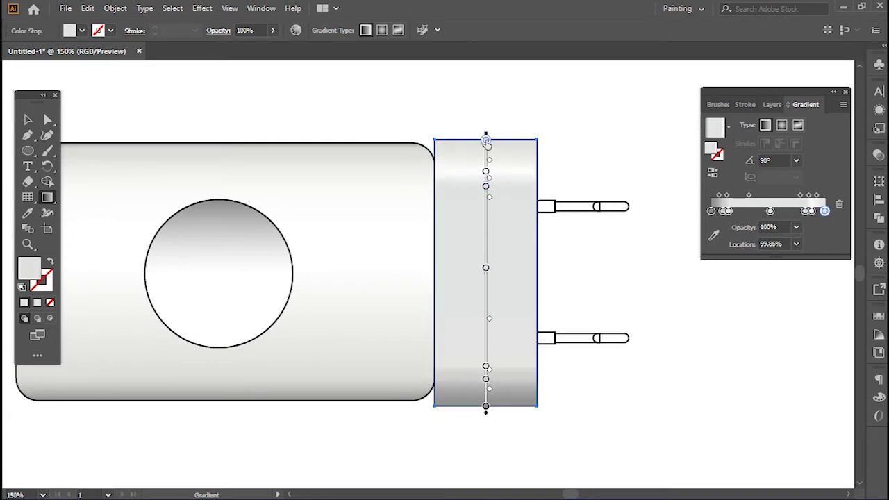
{"action": "key", "text": "v"}
{"action": "left_click", "coordinate": [234, 222]}
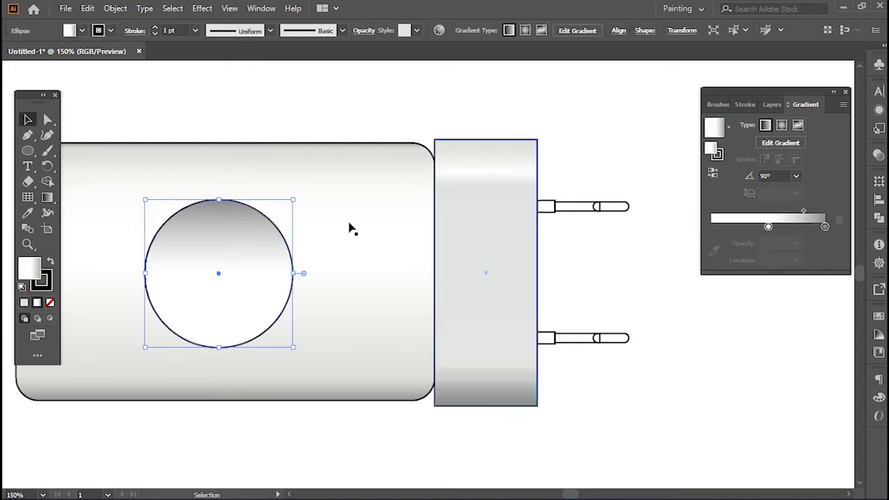
- Change the circle's gradient stop to light grey and restore its 90° angle
{"action": "double_click", "coordinate": [769, 226]}
{"action": "key", "text": "Return"}
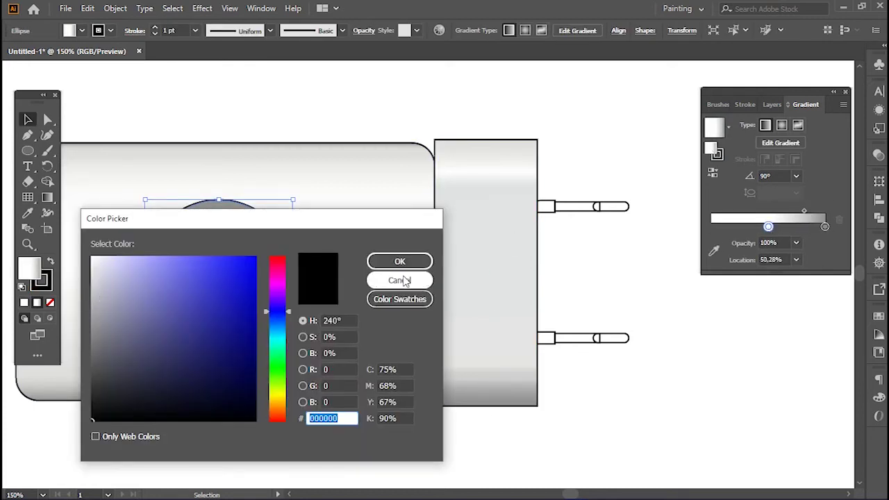
{"action": "double_click", "coordinate": [716, 152]}
{"action": "left_click", "coordinate": [91, 274]}
{"action": "left_click", "coordinate": [379, 264]}
{"action": "left_click", "coordinate": [797, 176]}
{"action": "left_click", "coordinate": [811, 238]}
{"action": "left_click", "coordinate": [643, 294]}
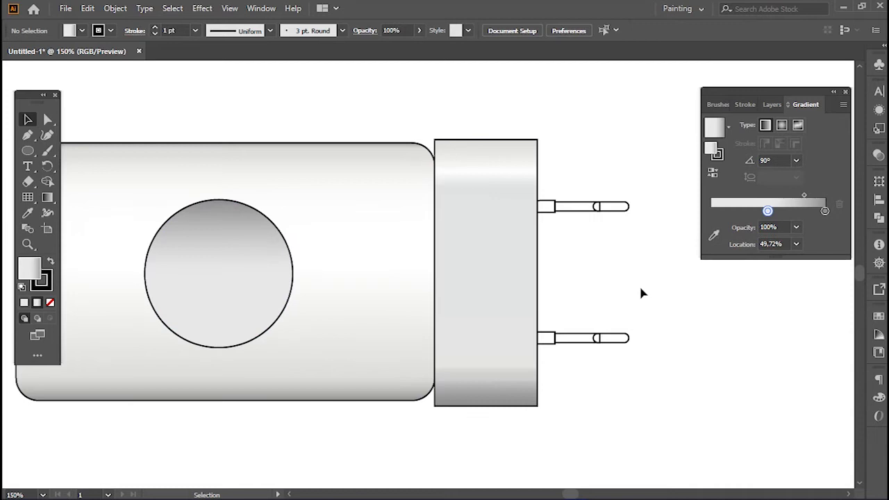
- Copy the plug's gradient onto the large body and shift its bottom band lower
{"action": "left_click", "coordinate": [407, 284]}
{"action": "key", "text": "i"}
{"action": "left_click", "coordinate": [490, 278]}
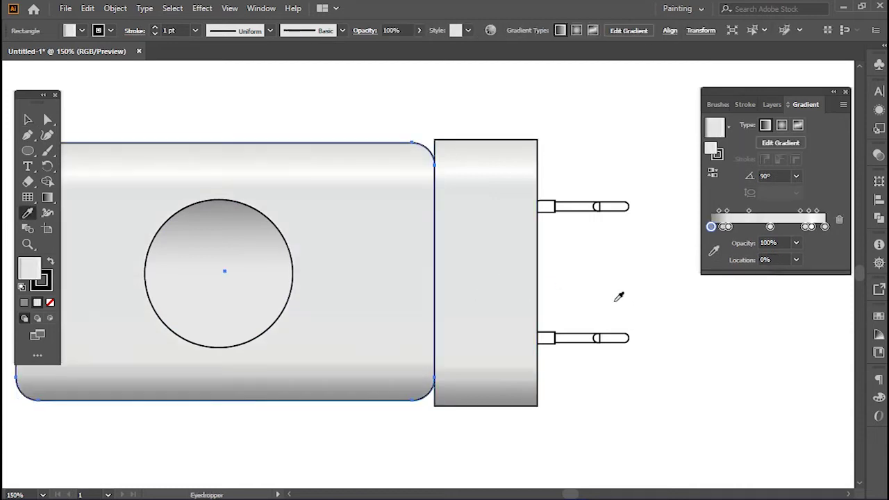
{"action": "key", "text": "v"}
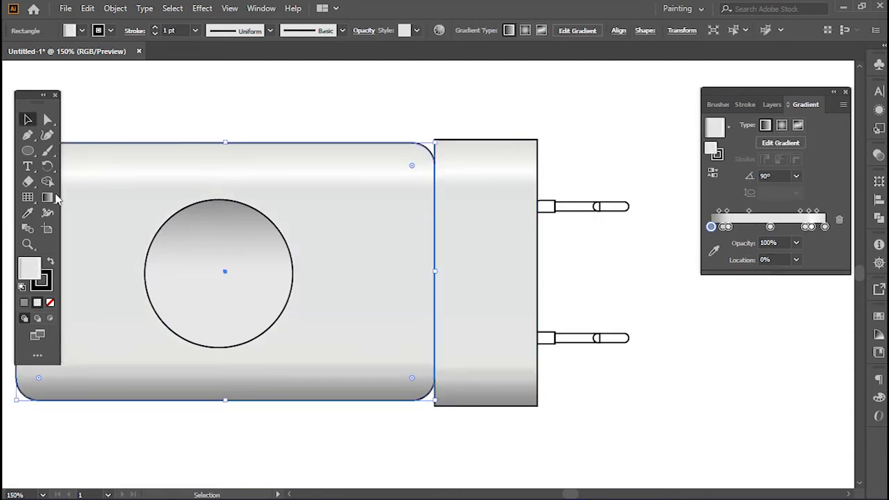
{"action": "left_click", "coordinate": [47, 198]}
{"action": "left_click_drag", "start_coordinate": [225, 376], "coordinate": [225, 387]}
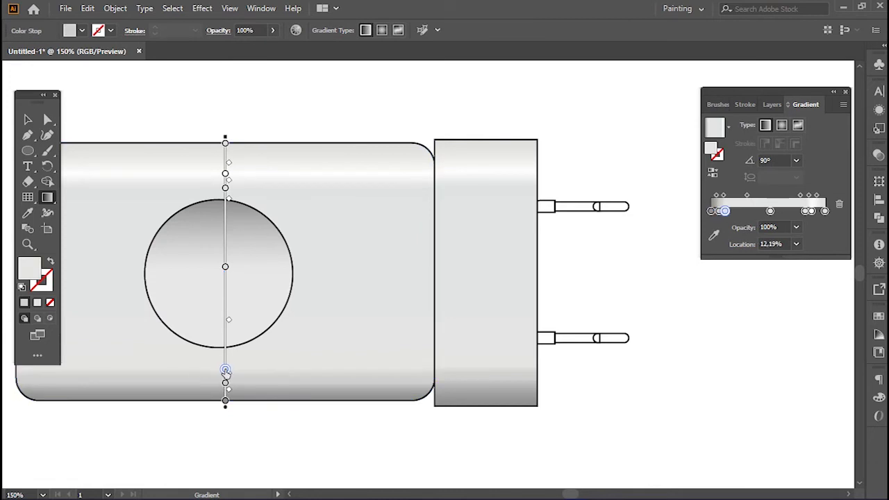
{"action": "left_click_drag", "start_coordinate": [226, 390], "coordinate": [225, 393]}
{"action": "key", "text": "v"}
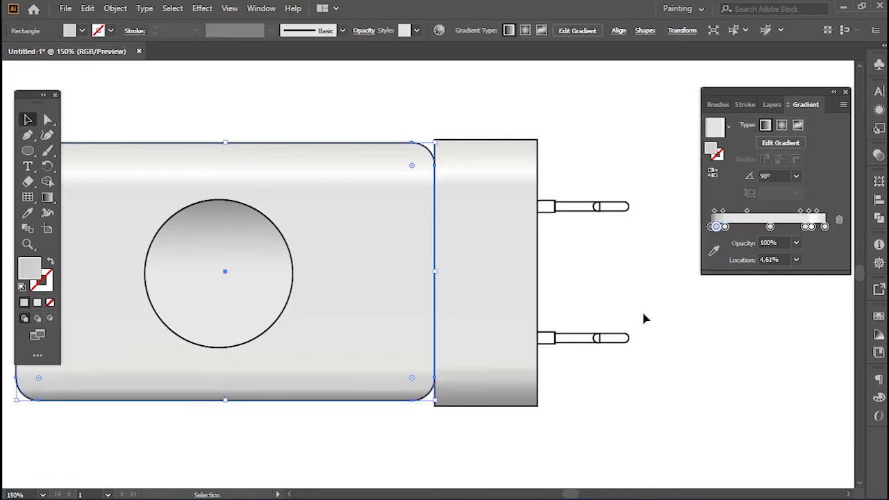
{"action": "left_click", "coordinate": [655, 303]}
{"action": "scroll", "coordinate": [402, 280], "scroll_direction": "down", "scroll_amount": 2}
{"action": "scroll", "coordinate": [401, 280], "scroll_direction": "up", "scroll_amount": 1}
{"action": "scroll", "coordinate": [369, 268], "scroll_direction": "up", "scroll_amount": 1}
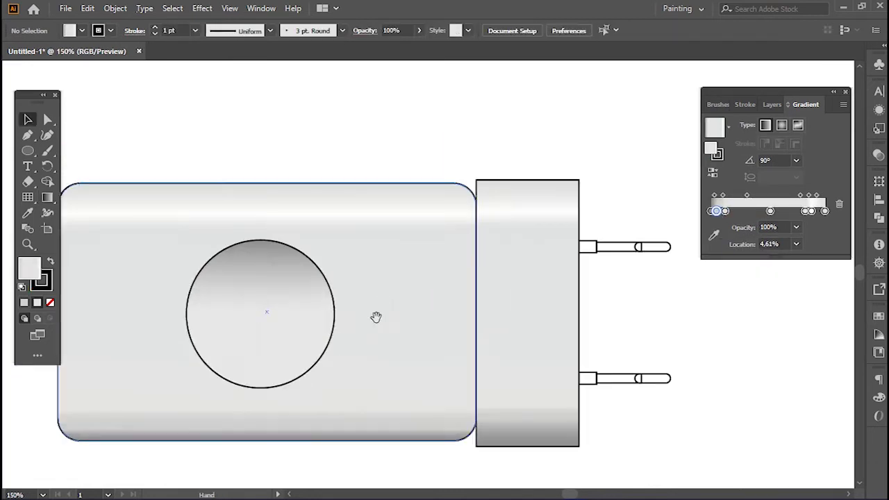
- Remove the black outline from the circle
{"action": "left_click_drag", "start_coordinate": [377, 314], "coordinate": [405, 276]}
{"action": "left_click", "coordinate": [437, 141]}
{"action": "left_click", "coordinate": [536, 143]}
{"action": "key", "text": "ctrl+shift+a"}
{"action": "left_click", "coordinate": [299, 236]}
{"action": "key", "text": "slash"}
{"action": "left_click", "coordinate": [271, 114]}
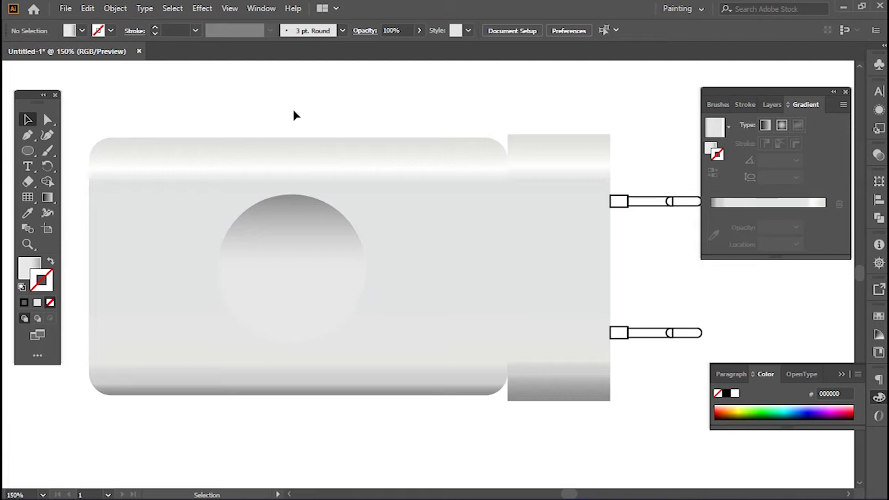
- Fill the upper pin's base rectangle with a 90° gradient
{"action": "left_click", "coordinate": [618, 202]}
{"action": "left_click", "coordinate": [631, 222]}
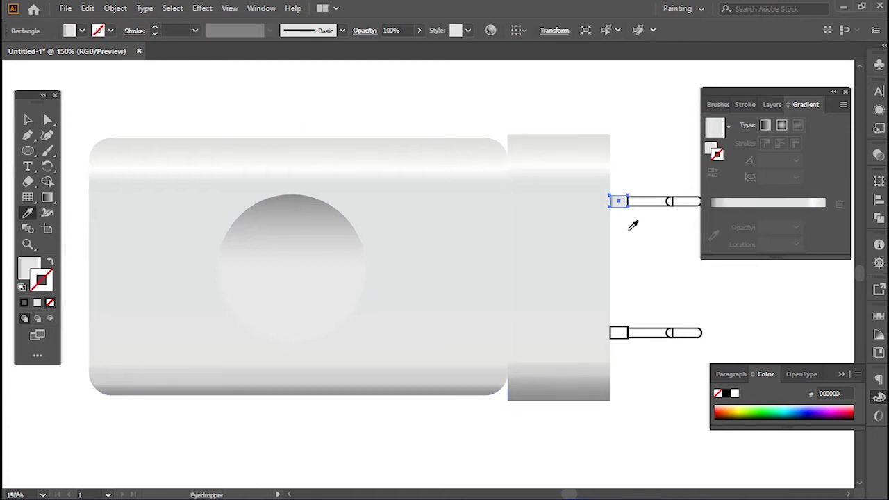
{"action": "key", "text": "v"}
{"action": "key", "text": "g"}
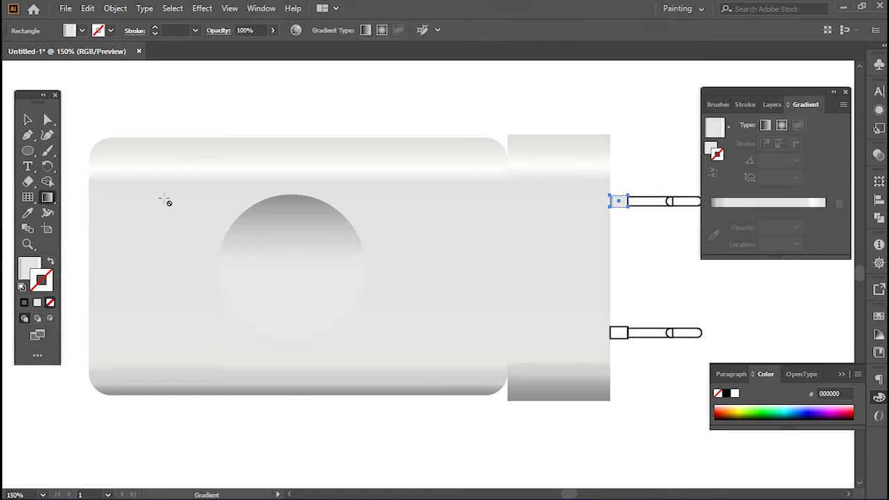
{"action": "scroll", "coordinate": [626, 205], "scroll_direction": "up", "scroll_amount": 2, "text": "alt"}
{"action": "key", "text": "v"}
{"action": "left_click", "coordinate": [743, 219]}
{"action": "left_click", "coordinate": [797, 176]}
{"action": "left_click", "coordinate": [809, 246]}
{"action": "left_click", "coordinate": [653, 258]}
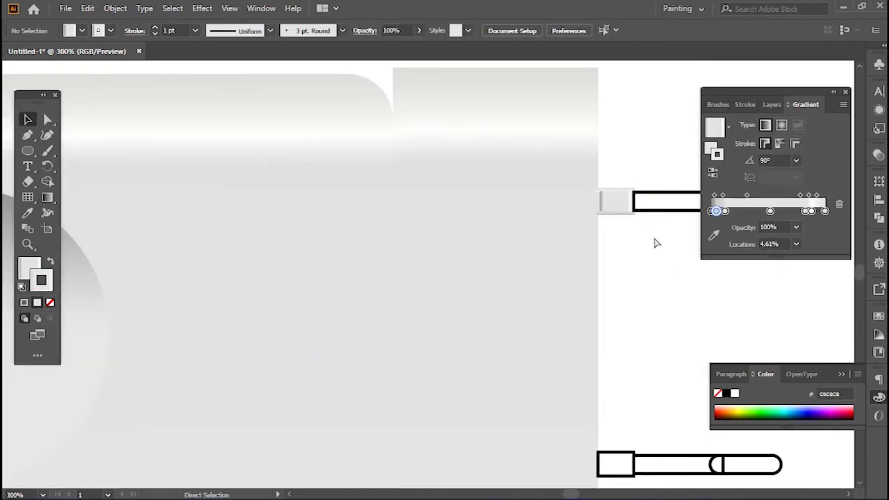
- Clear the pin base's fill and apply the body's gradient to it at 90°
{"action": "left_click", "coordinate": [615, 201]}
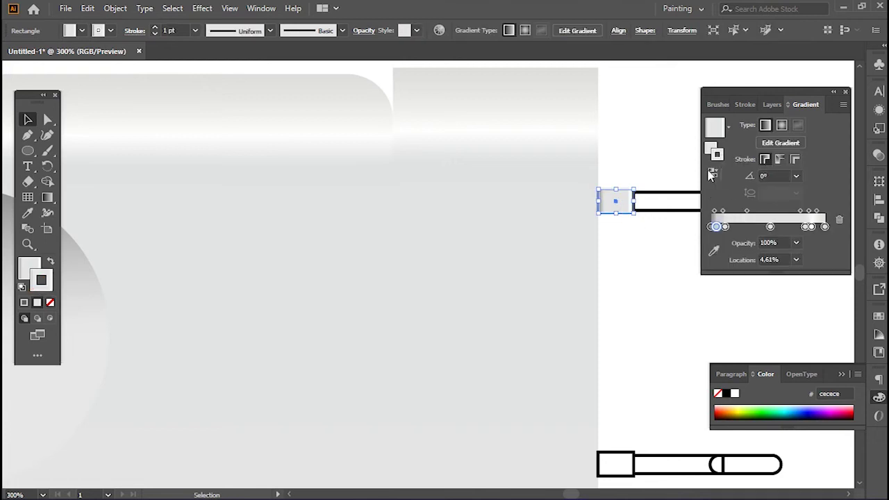
{"action": "key", "text": "slash"}
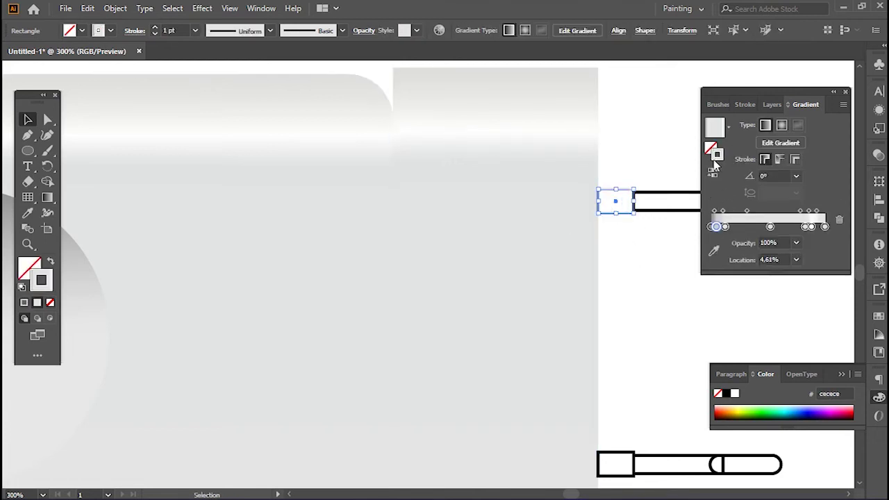
{"action": "left_click", "coordinate": [715, 159]}
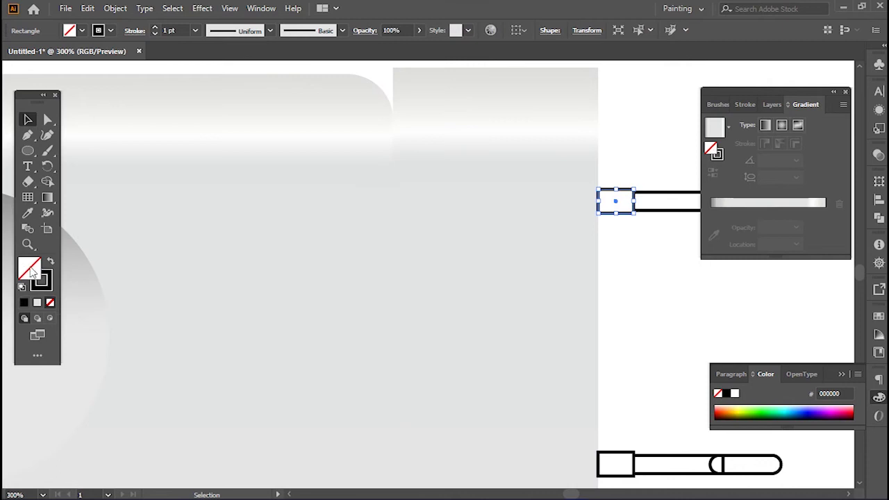
{"action": "key", "text": "i"}
{"action": "left_click", "coordinate": [551, 201]}
{"action": "left_click", "coordinate": [796, 176]}
{"action": "left_click", "coordinate": [794, 254]}
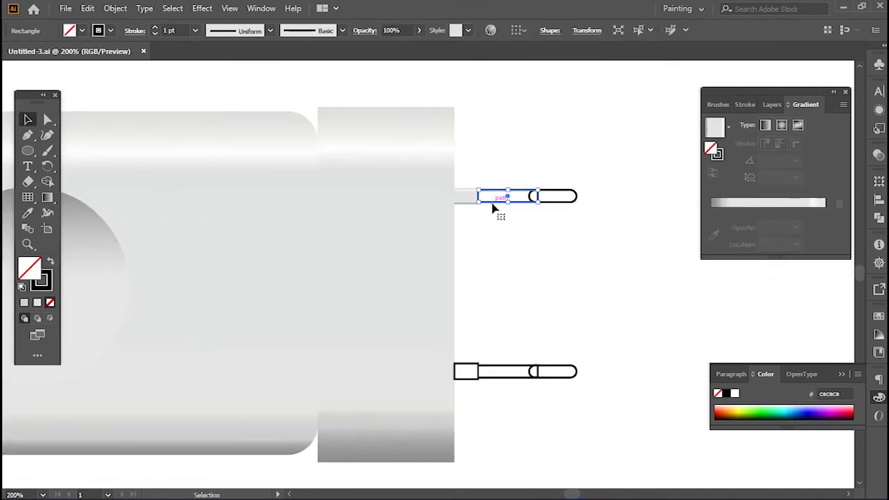
- Make the upper pin's shaft rectangle thinner from the top
{"action": "scroll", "coordinate": [493, 208], "scroll_direction": "up", "scroll_amount": 2}
{"action": "scroll", "coordinate": [493, 209], "scroll_direction": "up", "scroll_amount": 1}
{"action": "left_click_drag", "start_coordinate": [533, 152], "coordinate": [532, 159]}
{"action": "left_click", "coordinate": [582, 212]}
{"action": "scroll", "coordinate": [574, 195], "scroll_direction": "left", "scroll_amount": 3}
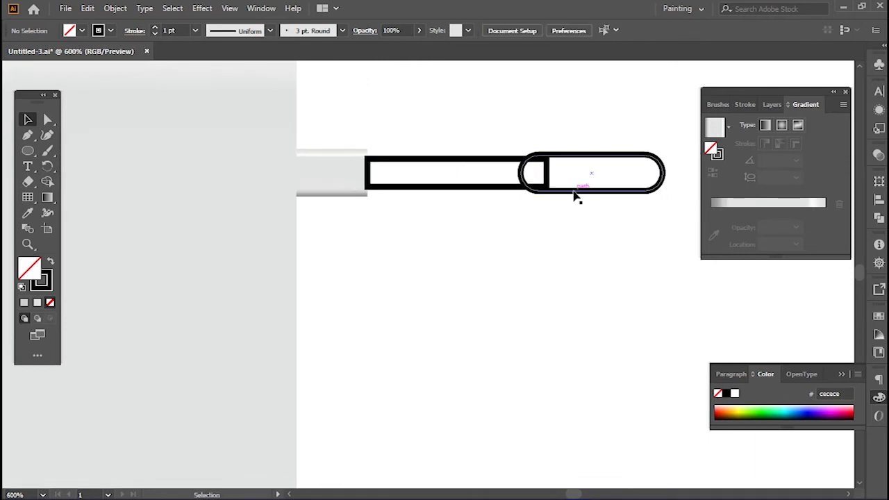
{"action": "left_click", "coordinate": [574, 195]}
{"action": "left_click", "coordinate": [595, 220]}
{"action": "scroll", "coordinate": [573, 224], "scroll_direction": "down", "scroll_amount": 1}
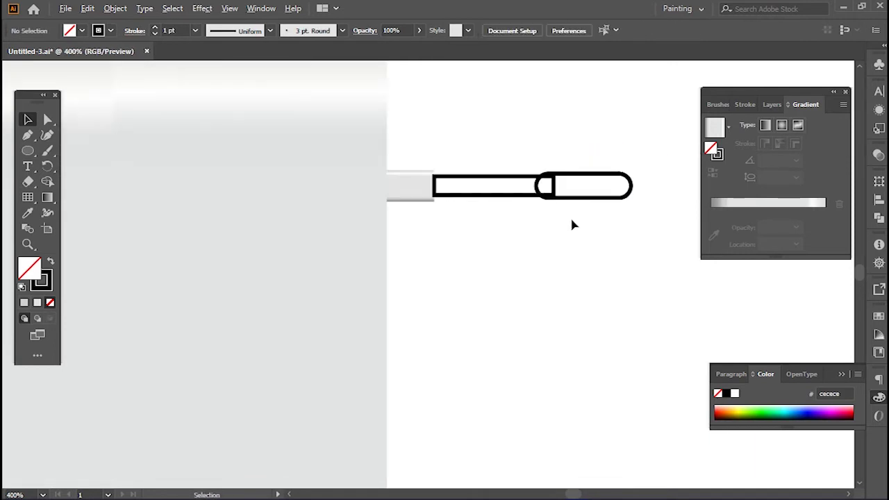
{"action": "scroll", "coordinate": [532, 212], "scroll_direction": "down", "scroll_amount": 1}
- Copy the grey gradient onto the lower pin's base rectangle
{"action": "left_click", "coordinate": [416, 396]}
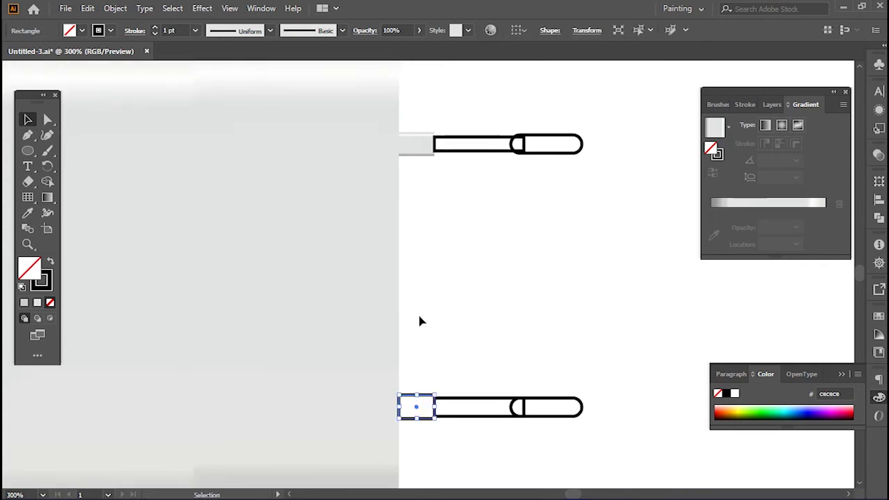
{"action": "key", "text": "i"}
{"action": "left_click", "coordinate": [417, 145]}
{"action": "left_click", "coordinate": [797, 175]}
{"action": "left_click", "coordinate": [810, 251]}
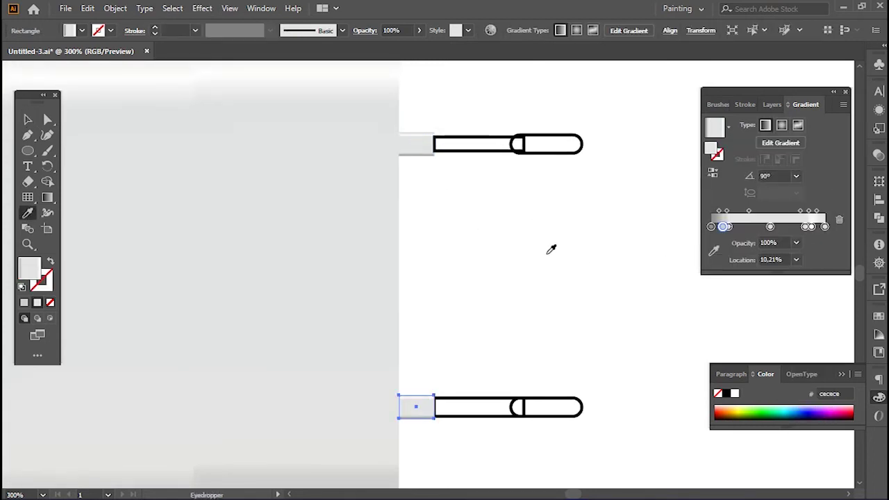
{"action": "key", "text": "v"}
- Apply the grey gradient at 0° to the upper pin's long rectangle
{"action": "left_click", "coordinate": [487, 148]}
{"action": "key", "text": "i"}
{"action": "left_click", "coordinate": [417, 143]}
{"action": "left_click", "coordinate": [796, 176]}
{"action": "left_click", "coordinate": [810, 252]}
{"action": "key", "text": "v"}
{"action": "left_click", "coordinate": [530, 235]}
- Apply the grey gradient to the lower pin's long rectangle
{"action": "left_click", "coordinate": [486, 407]}
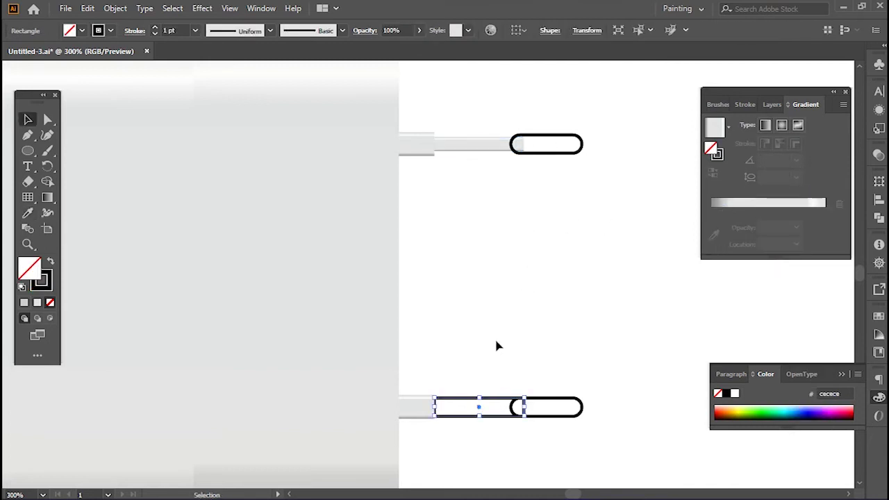
{"action": "key", "text": "i"}
{"action": "left_click", "coordinate": [469, 139]}
{"action": "left_click", "coordinate": [797, 179]}
{"action": "left_click", "coordinate": [805, 250]}
{"action": "key", "text": "v"}
{"action": "left_click", "coordinate": [530, 244]}
{"action": "left_click", "coordinate": [559, 405]}
{"action": "scroll", "coordinate": [368, 155], "scroll_direction": "up", "scroll_amount": 1}
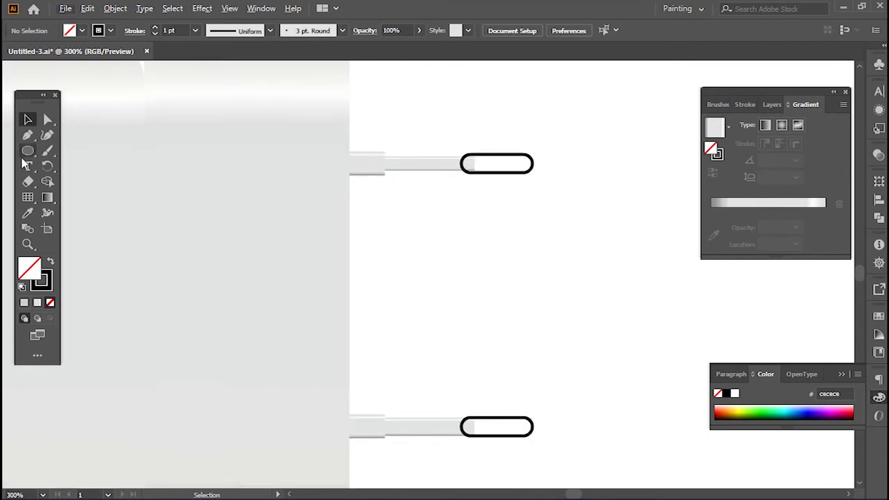
- Draw a thin gradient-filled rectangle at the upper pin's base
{"action": "left_click_drag", "start_coordinate": [28, 151], "coordinate": [118, 149]}
{"action": "scroll", "coordinate": [391, 178], "scroll_direction": "up", "scroll_amount": 2, "text": "alt"}
{"action": "mouse_move", "coordinate": [308, 125]}
{"action": "left_mouse_down"}
{"action": "mouse_move", "coordinate": [314, 169]}
{"action": "mouse_move", "coordinate": [324, 174]}
{"action": "left_mouse_up"}
{"action": "left_click", "coordinate": [787, 202]}
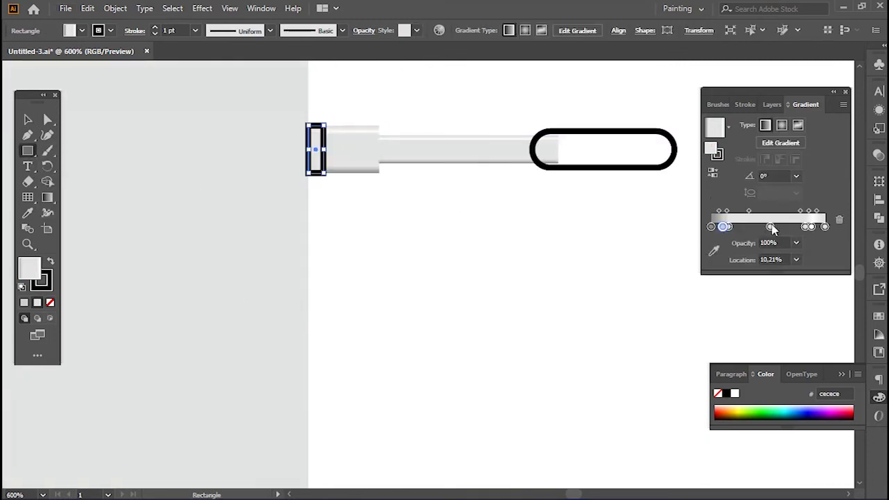
- Remove the strip's stroke and make its gradient white to 0%-opacity black, end stop near 62%
{"action": "left_click", "coordinate": [50, 302]}
{"action": "left_click_drag", "start_coordinate": [770, 227], "coordinate": [777, 256]}
{"action": "left_click_drag", "start_coordinate": [804, 227], "coordinate": [813, 247]}
{"action": "left_click", "coordinate": [824, 226]}
{"action": "double_click", "coordinate": [824, 226]}
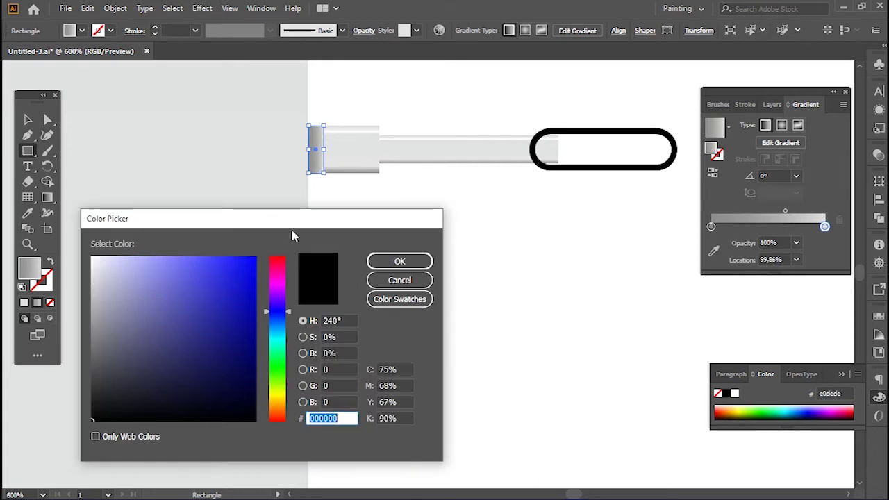
{"action": "left_click", "coordinate": [409, 257]}
{"action": "double_click", "coordinate": [825, 226]}
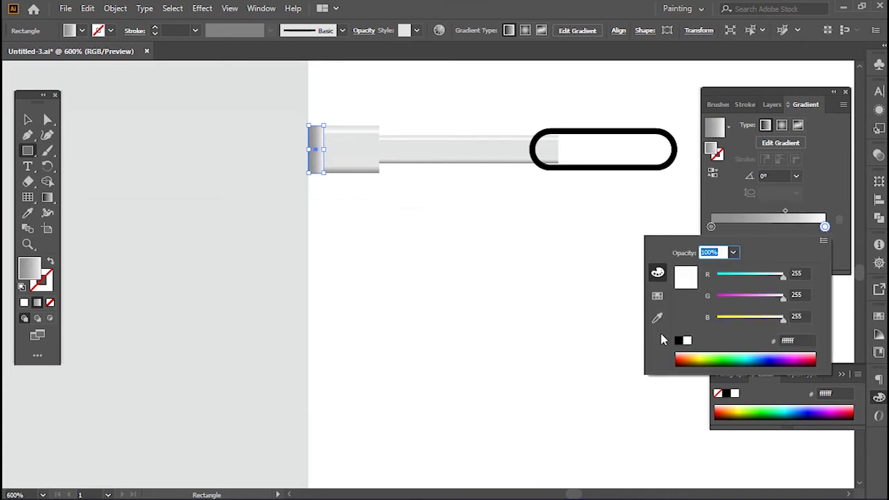
{"action": "left_click", "coordinate": [664, 340]}
{"action": "left_click", "coordinate": [796, 242]}
{"action": "left_click_drag", "start_coordinate": [785, 210], "coordinate": [724, 214]}
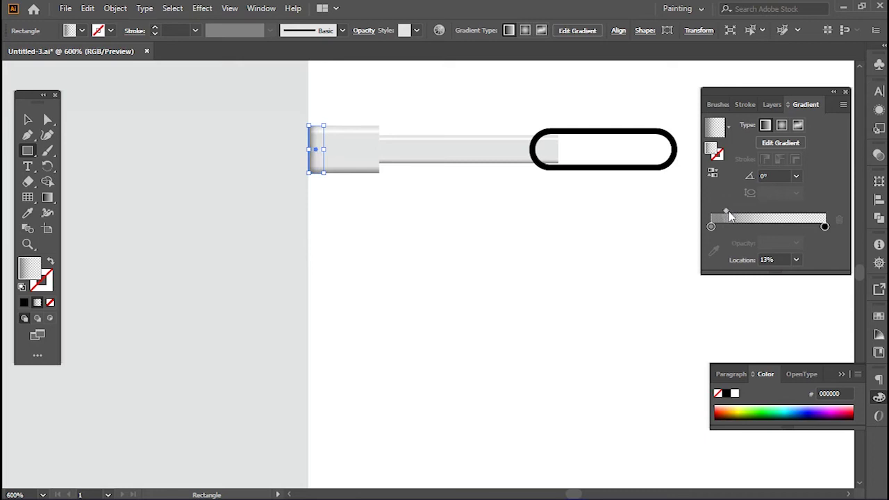
{"action": "left_click_drag", "start_coordinate": [825, 227], "coordinate": [783, 227]}
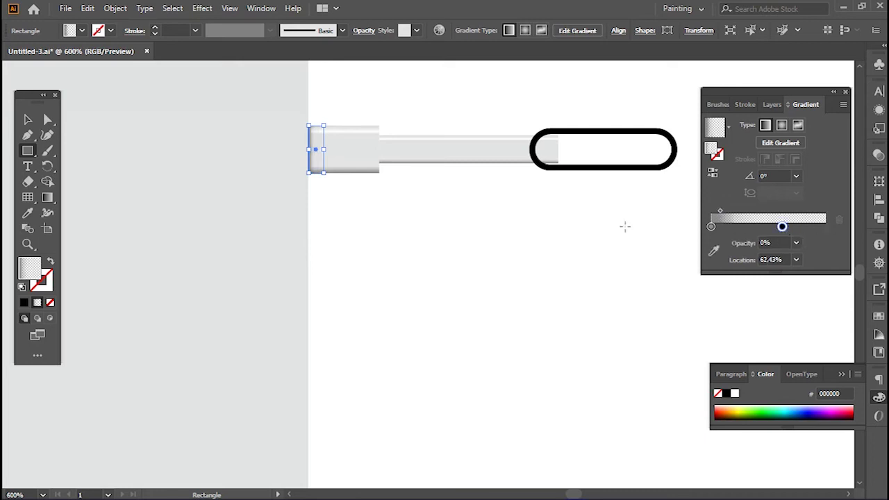
- Duplicate the shading strip down onto the lower pin's base
{"action": "key", "text": "v"}
{"action": "left_click", "coordinate": [410, 236]}
{"action": "key", "text": "ctrl+1"}
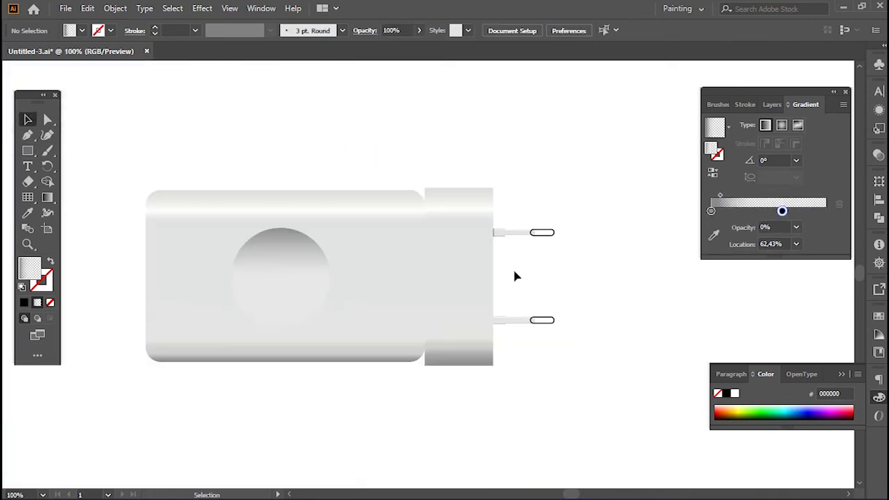
{"action": "scroll", "coordinate": [535, 277], "scroll_direction": "up", "scroll_amount": 4}
{"action": "scroll", "coordinate": [472, 271], "scroll_direction": "up", "scroll_amount": 2}
{"action": "left_click", "coordinate": [364, 178]}
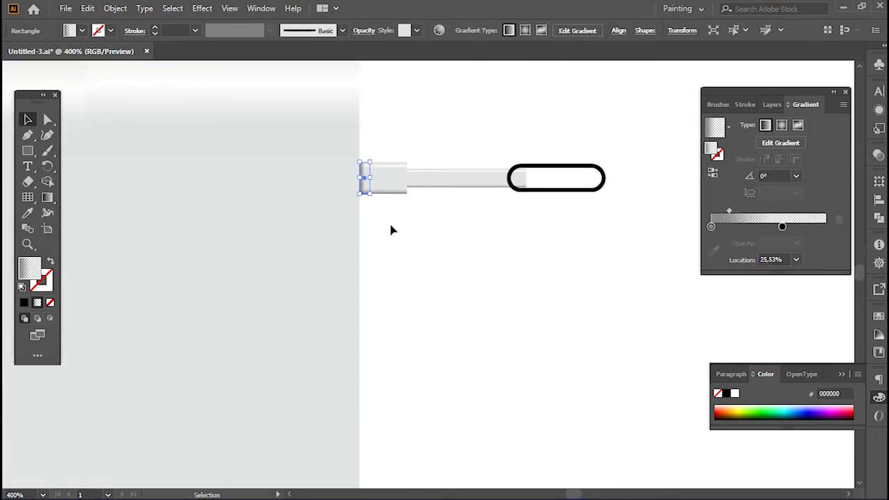
{"action": "left_click_drag", "start_coordinate": [367, 187], "coordinate": [367, 410]}
{"action": "scroll", "coordinate": [409, 337], "scroll_direction": "up", "scroll_amount": 5}
{"action": "scroll", "coordinate": [409, 338], "scroll_direction": "down", "scroll_amount": 2}
{"action": "left_click_drag", "start_coordinate": [366, 252], "coordinate": [363, 337]}
{"action": "left_click", "coordinate": [423, 272]}
- Copy the pin-base strip to the right and shorten it at top and bottom
{"action": "scroll", "coordinate": [369, 218], "scroll_direction": "down", "scroll_amount": 4}
{"action": "left_click_drag", "start_coordinate": [427, 201], "coordinate": [553, 251]}
{"action": "scroll", "coordinate": [552, 250], "scroll_direction": "up", "scroll_amount": 3}
{"action": "scroll", "coordinate": [436, 252], "scroll_direction": "up", "scroll_amount": 2}
{"action": "left_click_drag", "start_coordinate": [312, 185], "coordinate": [386, 187]}
{"action": "scroll", "coordinate": [387, 187], "scroll_direction": "up", "scroll_amount": 2}
{"action": "left_click_drag", "start_coordinate": [387, 149], "coordinate": [387, 168]}
{"action": "left_click_drag", "start_coordinate": [388, 242], "coordinate": [389, 225]}
{"action": "left_click", "coordinate": [426, 278]}
- Copy the strip onto the pin joint and shorten it to fit the thinner pin
{"action": "scroll", "coordinate": [426, 329], "scroll_direction": "down", "scroll_amount": 5}
{"action": "scroll", "coordinate": [396, 335], "scroll_direction": "up", "scroll_amount": 3}
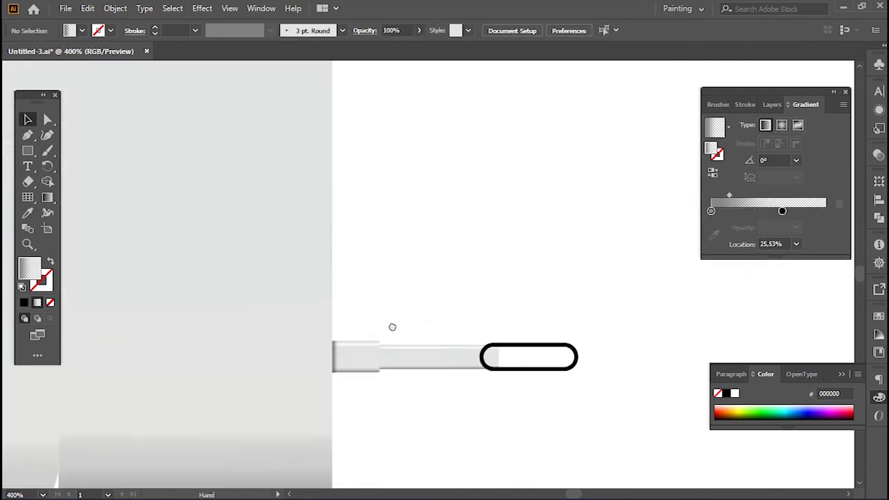
{"action": "scroll", "coordinate": [383, 272], "scroll_direction": "up", "scroll_amount": 2}
{"action": "scroll", "coordinate": [383, 297], "scroll_direction": "up", "scroll_amount": 3}
{"action": "left_click_drag", "start_coordinate": [225, 288], "coordinate": [364, 290]}
{"action": "left_click_drag", "start_coordinate": [365, 363], "coordinate": [366, 356]}
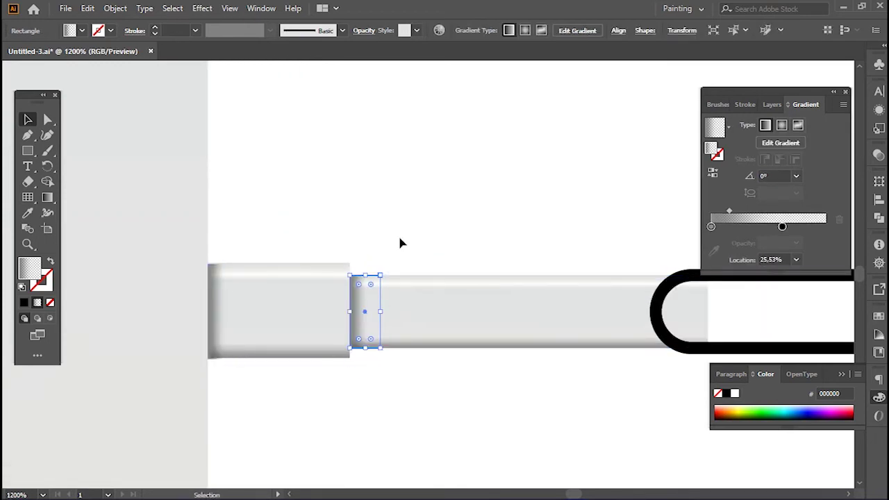
{"action": "left_click", "coordinate": [336, 273]}
{"action": "left_click", "coordinate": [417, 248]}
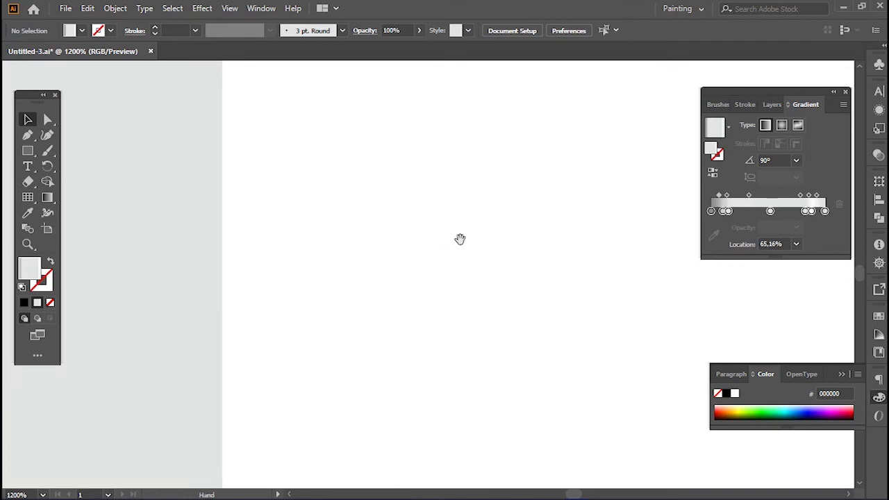
- Round the corners of the plug end cap
{"action": "left_click_drag", "start_coordinate": [466, 321], "coordinate": [375, 292]}
{"action": "left_click", "coordinate": [307, 188]}
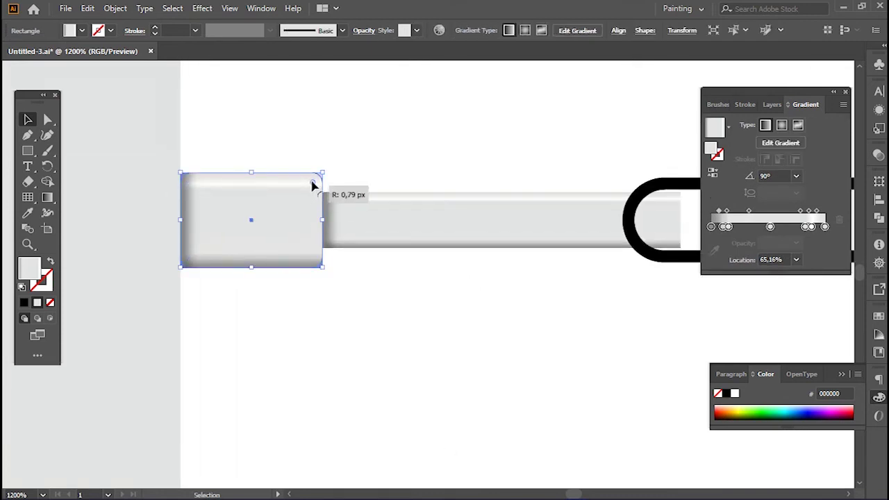
{"action": "left_click", "coordinate": [391, 167]}
{"action": "scroll", "coordinate": [431, 244], "scroll_direction": "down", "scroll_amount": 3}
{"action": "left_click", "coordinate": [479, 174]}
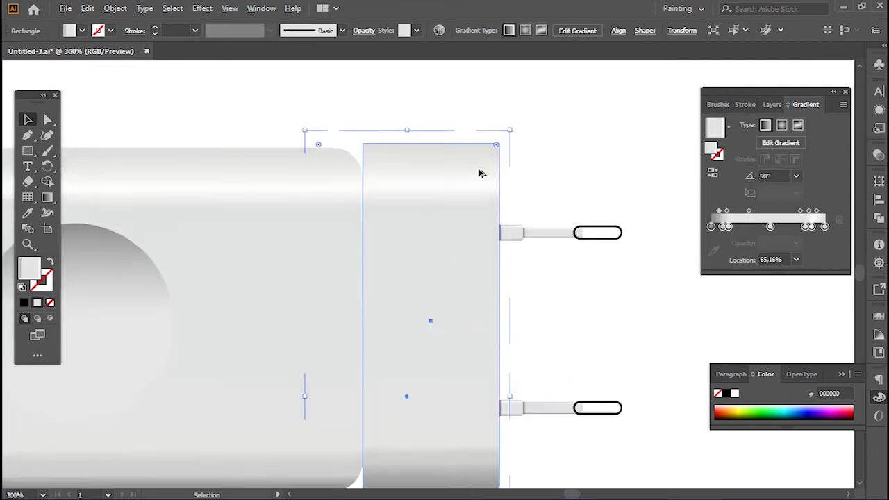
{"action": "left_click_drag", "start_coordinate": [496, 145], "coordinate": [500, 143]}
{"action": "left_click", "coordinate": [562, 162]}
- Nudge the end cap and both pins slightly left together
{"action": "key", "text": "ctrl+0"}
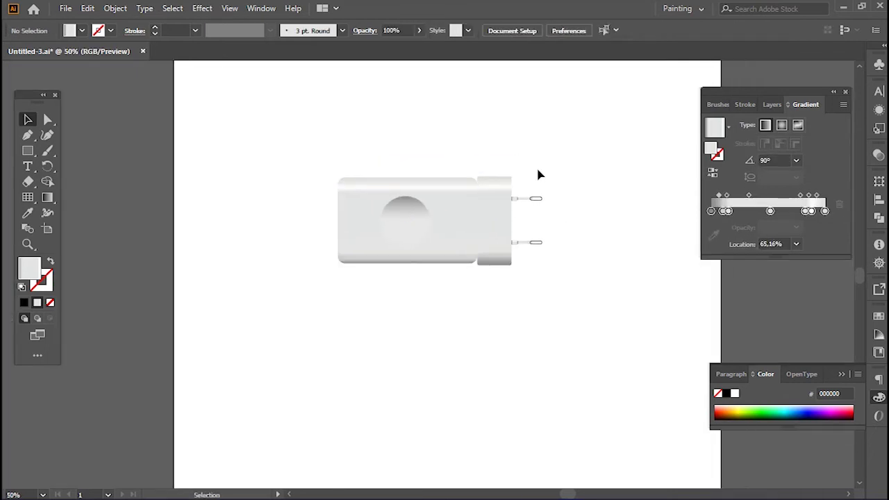
{"action": "scroll", "coordinate": [539, 174], "scroll_direction": "up", "scroll_amount": 2}
{"action": "left_click", "coordinate": [445, 201]}
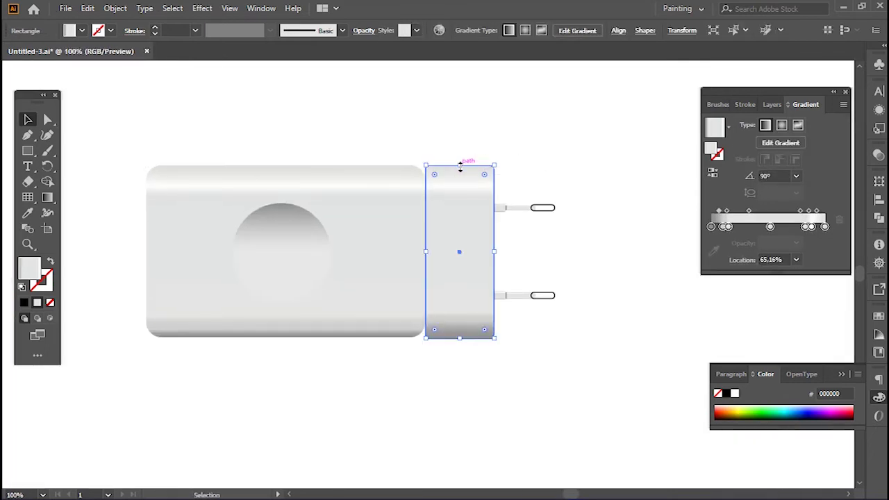
{"action": "left_click", "coordinate": [561, 198]}
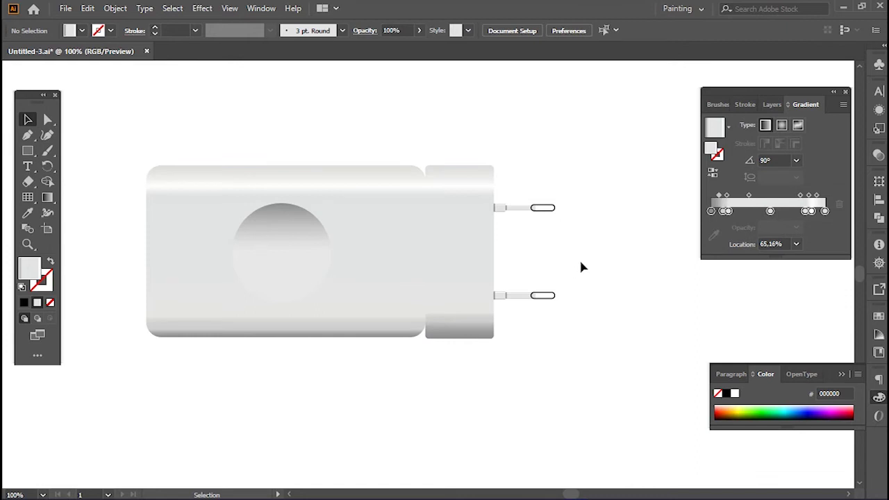
{"action": "left_click_drag", "start_coordinate": [456, 135], "coordinate": [554, 338]}
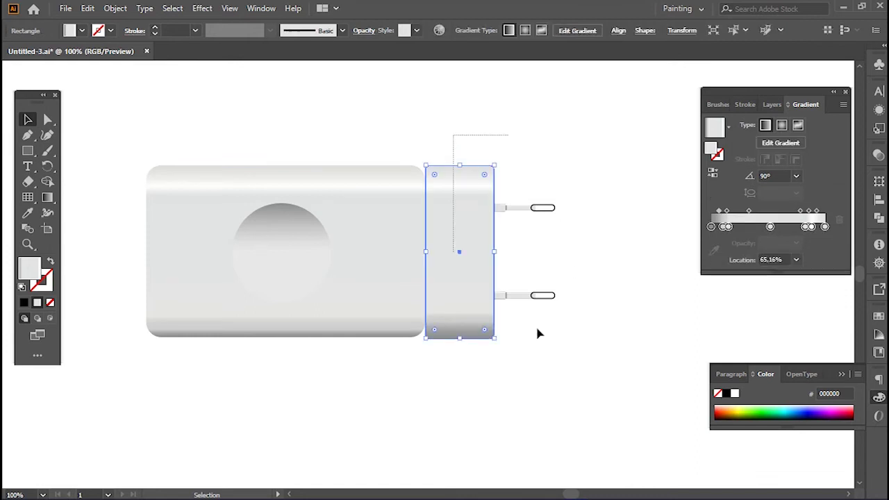
{"action": "key", "text": "Left"}
{"action": "key", "text": "Left"}
{"action": "key", "text": "Left"}
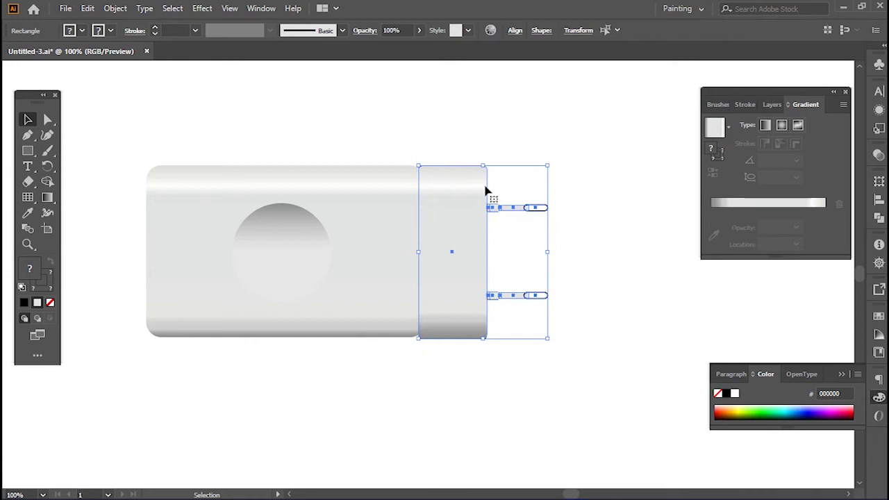
- Make the end cap slightly taller than the charger body
{"action": "left_click", "coordinate": [461, 169]}
{"action": "left_click_drag", "start_coordinate": [457, 164], "coordinate": [456, 160]}
{"action": "left_click", "coordinate": [494, 149]}
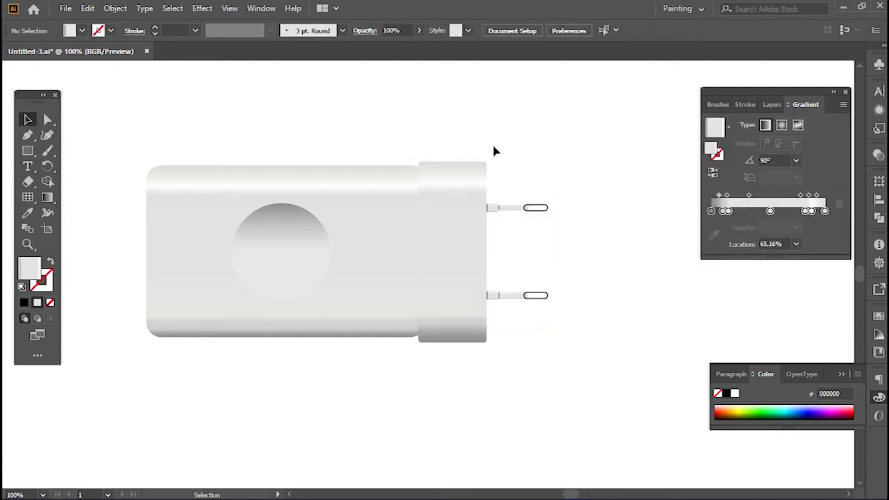
{"action": "key", "text": "m"}
{"action": "scroll", "coordinate": [486, 208], "scroll_direction": "down", "scroll_amount": 2}
{"action": "scroll", "coordinate": [336, 196], "scroll_direction": "up", "scroll_amount": 3}
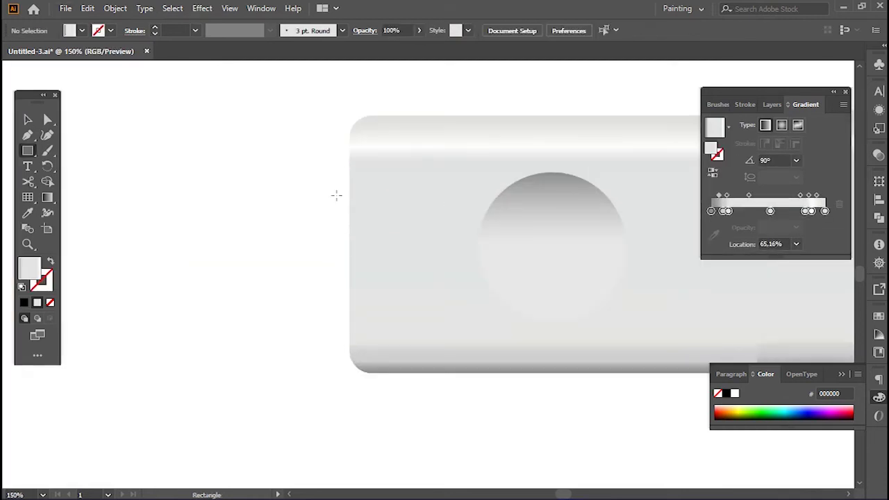
- Draw a thin strip at the body's left edge and slide it partly behind the body
{"action": "left_click_drag", "start_coordinate": [339, 213], "coordinate": [350, 273]}
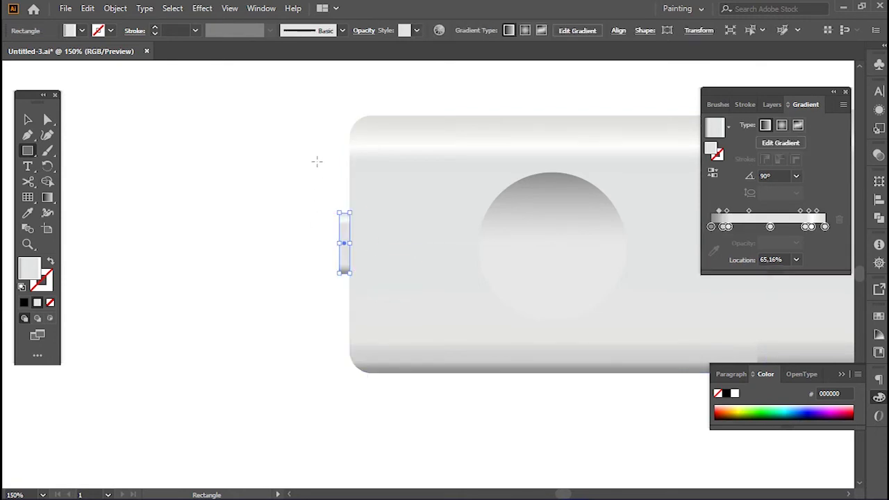
{"action": "key", "text": "v"}
{"action": "scroll", "coordinate": [318, 168], "scroll_direction": "down", "scroll_amount": 3}
{"action": "mouse_move", "coordinate": [308, 110]}
{"action": "left_mouse_down"}
{"action": "mouse_move", "coordinate": [391, 218]}
{"action": "mouse_move", "coordinate": [493, 172]}
{"action": "left_mouse_up"}
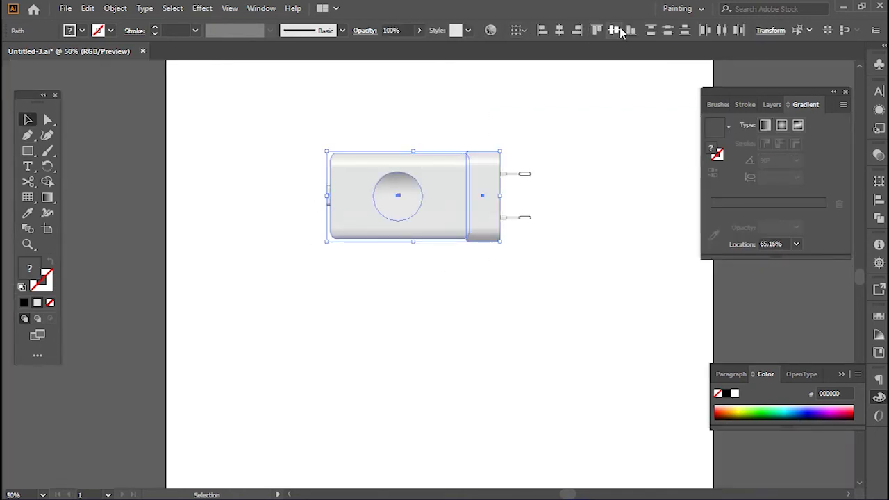
{"action": "left_click", "coordinate": [490, 129]}
{"action": "scroll", "coordinate": [346, 196], "scroll_direction": "up", "scroll_amount": 3}
{"action": "scroll", "coordinate": [382, 264], "scroll_direction": "up", "scroll_amount": 1}
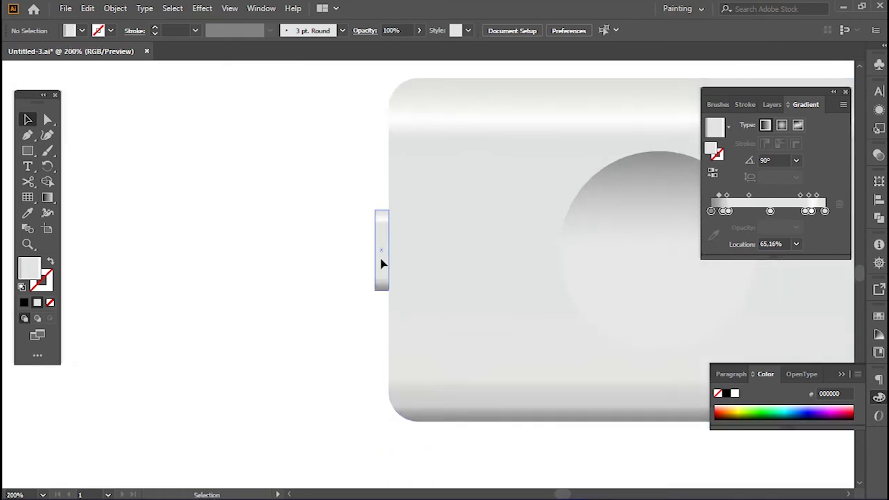
{"action": "left_click_drag", "start_coordinate": [381, 264], "coordinate": [387, 264]}
{"action": "left_click", "coordinate": [355, 224]}
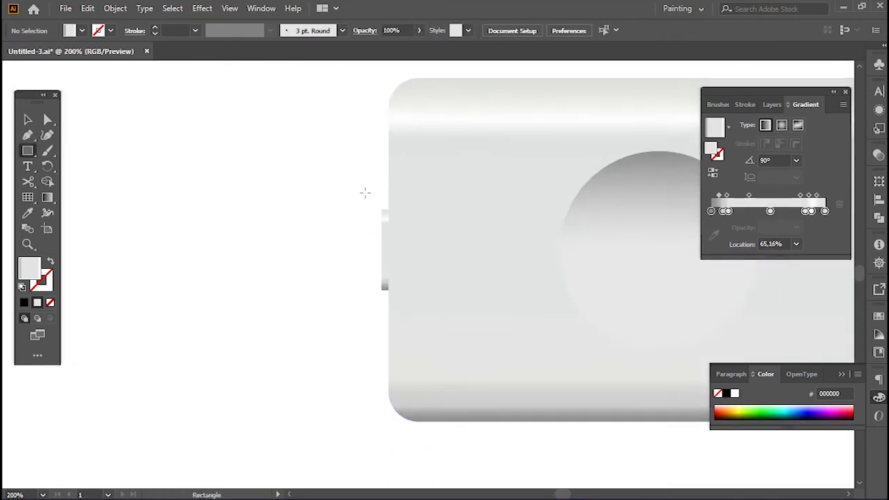
- Draw a shorter block left of the body and fill it solid black
{"action": "left_click_drag", "start_coordinate": [276, 195], "coordinate": [381, 300]}
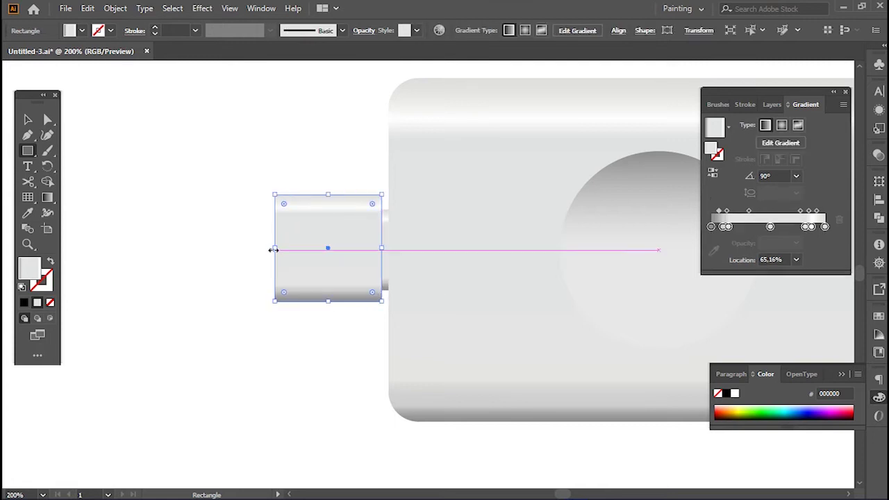
{"action": "left_click_drag", "start_coordinate": [328, 194], "coordinate": [328, 200]}
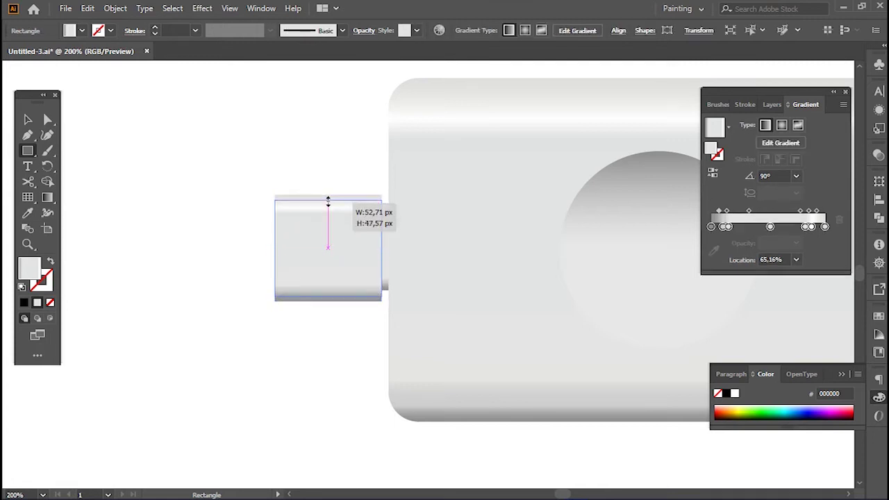
{"action": "left_click", "coordinate": [24, 304]}
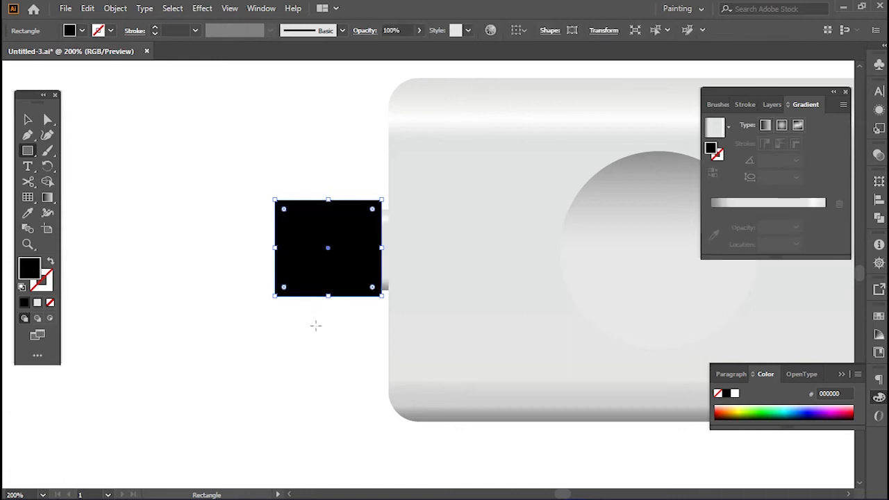
- Round the black block's corners and apply a gradient angled at 90°
{"action": "key", "text": "v"}
{"action": "left_click", "coordinate": [257, 232]}
{"action": "left_click", "coordinate": [326, 229]}
{"action": "left_click_drag", "start_coordinate": [372, 209], "coordinate": [369, 212]}
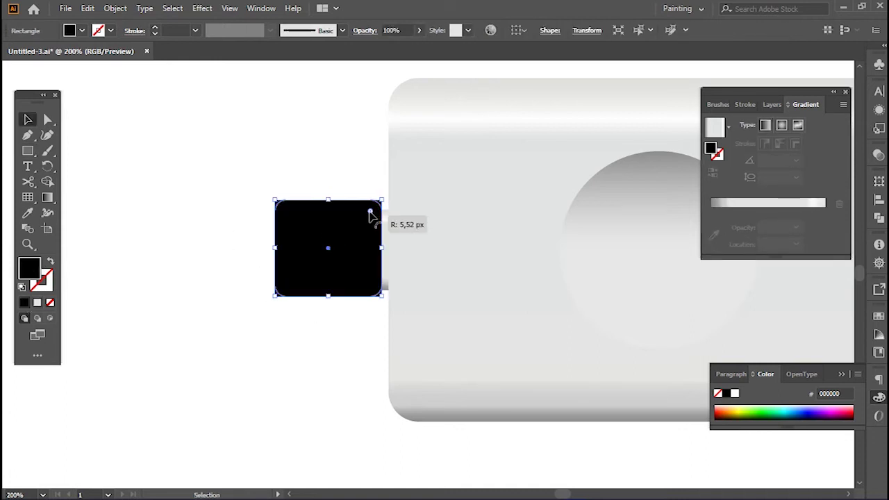
{"action": "left_click", "coordinate": [336, 335]}
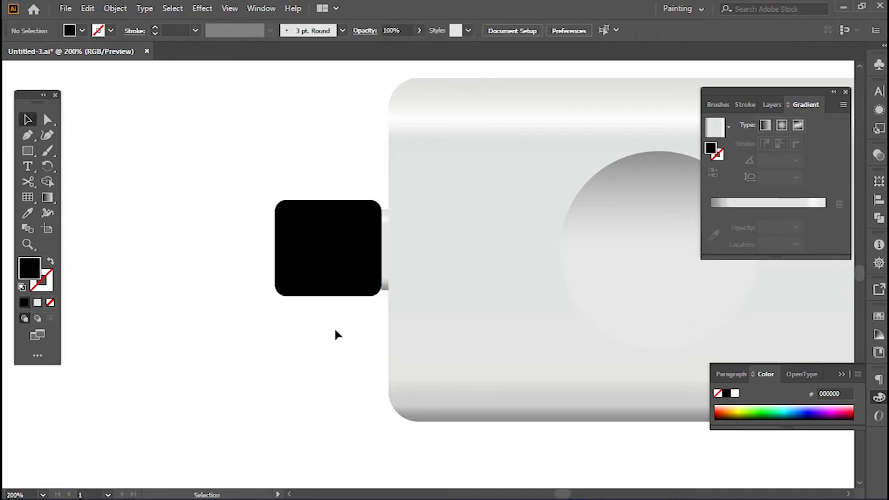
{"action": "left_click", "coordinate": [324, 253]}
{"action": "left_click", "coordinate": [788, 203]}
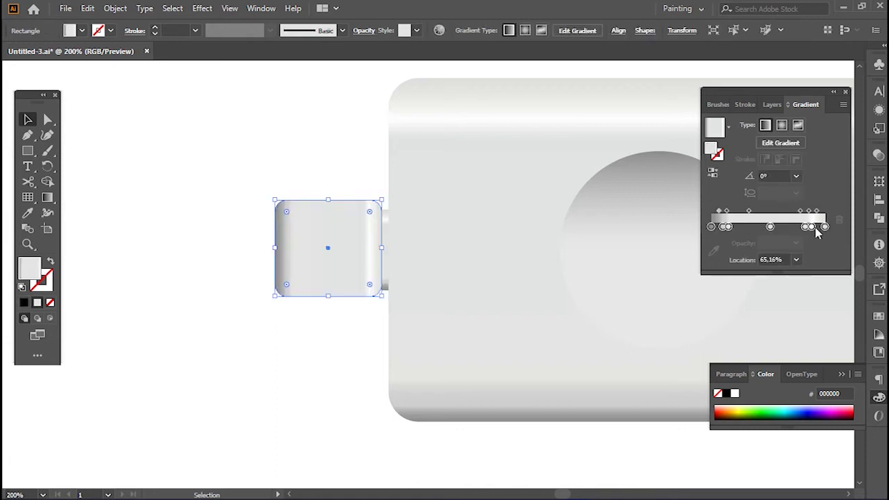
{"action": "left_click", "coordinate": [797, 176]}
{"action": "left_click", "coordinate": [809, 254]}
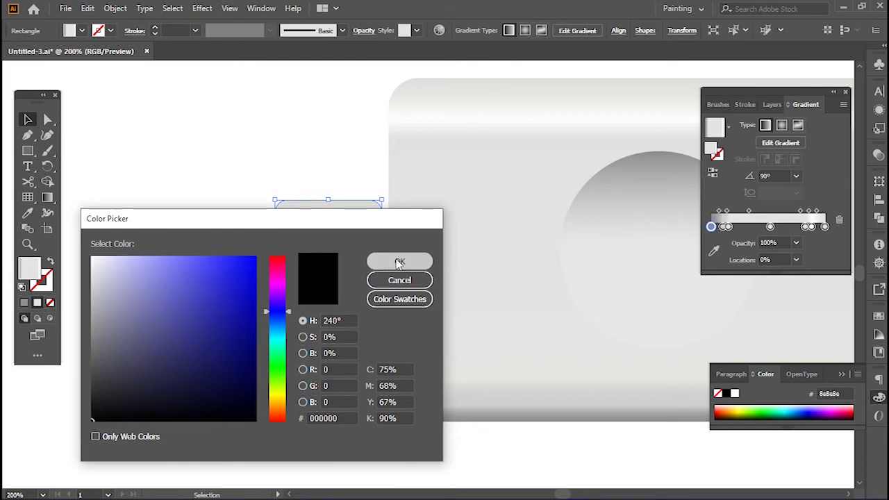
- Set the first gradient stop to a very dark grey, keeping the gradient vertical
{"action": "left_click", "coordinate": [399, 261]}
{"action": "double_click", "coordinate": [725, 227]}
{"action": "left_click", "coordinate": [728, 213]}
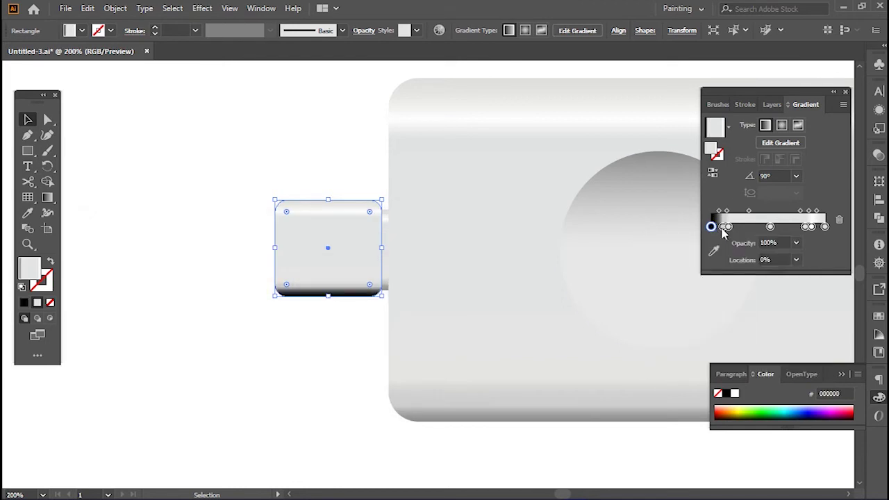
{"action": "double_click", "coordinate": [710, 148]}
{"action": "left_click_drag", "start_coordinate": [96, 395], "coordinate": [92, 408]}
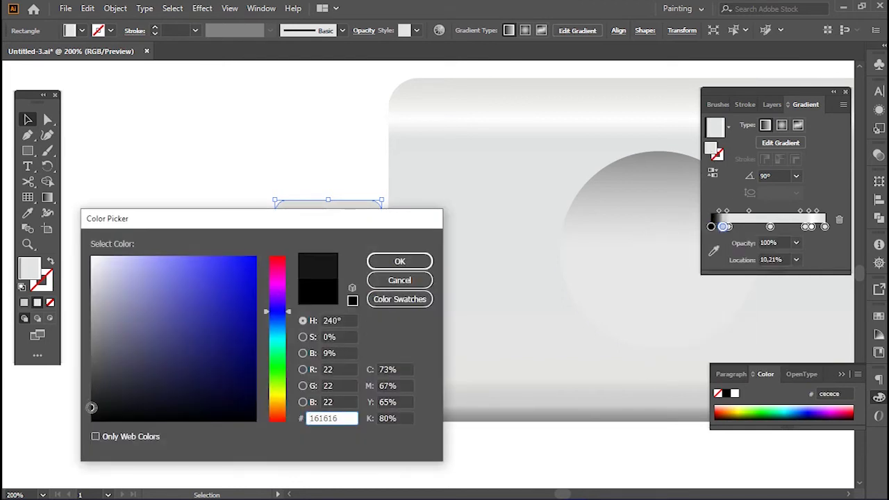
{"action": "left_click", "coordinate": [398, 262]}
{"action": "left_click", "coordinate": [796, 176]}
{"action": "left_click", "coordinate": [799, 243]}
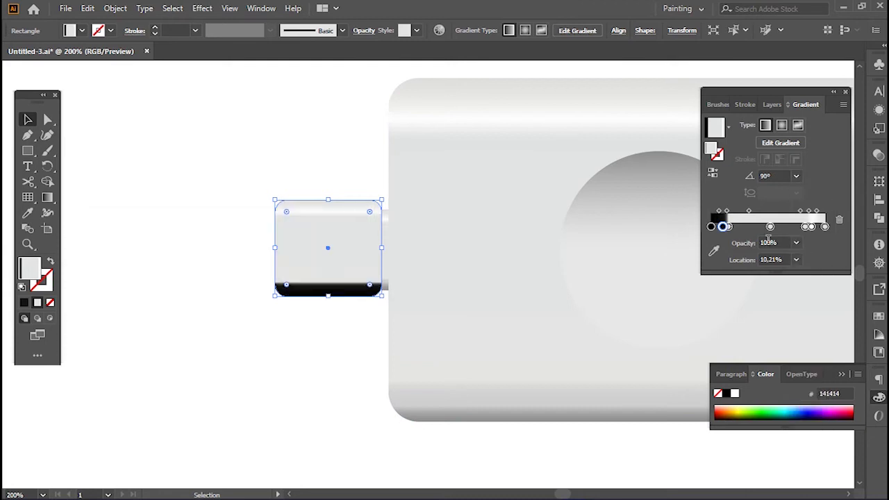
- Set the middle stop near-black and the other stops to dark greys 1e1e1e and 212121
{"action": "left_click", "coordinate": [770, 227]}
{"action": "double_click", "coordinate": [710, 148]}
{"action": "left_click_drag", "start_coordinate": [93, 420], "coordinate": [93, 412]}
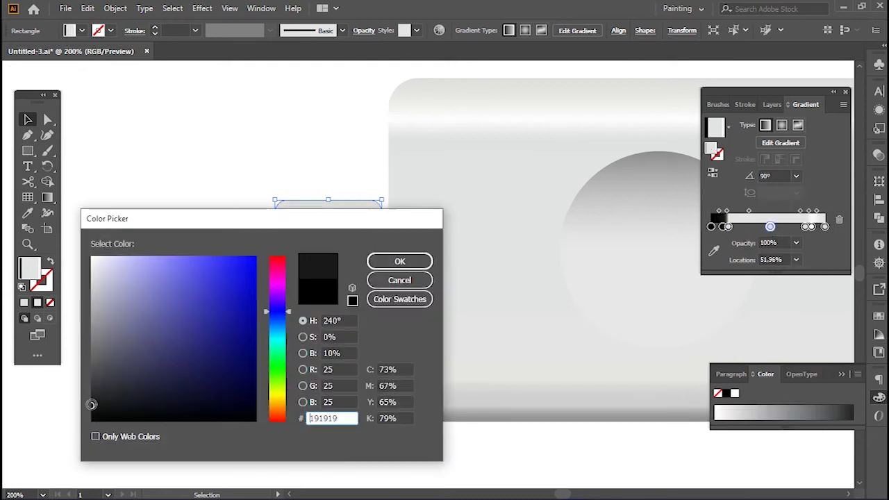
{"action": "left_click", "coordinate": [378, 267]}
{"action": "left_click", "coordinate": [824, 227]}
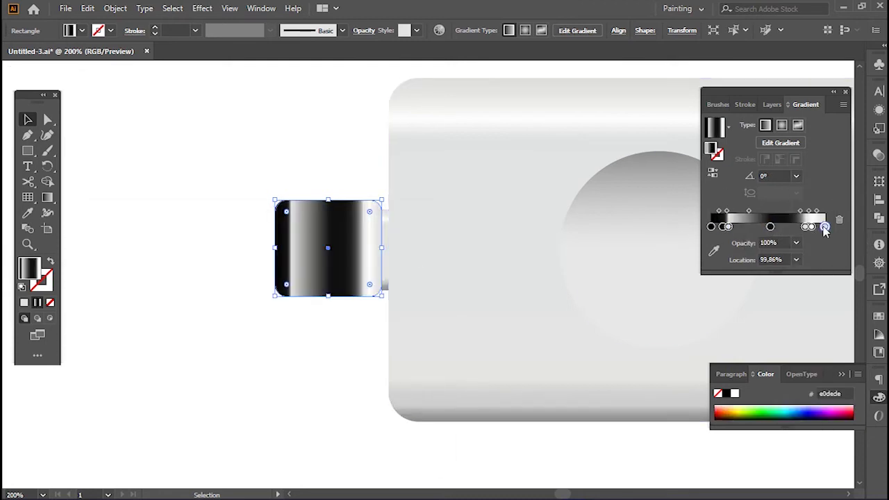
{"action": "double_click", "coordinate": [710, 150]}
{"action": "left_click_drag", "start_coordinate": [93, 420], "coordinate": [92, 402]}
{"action": "left_click", "coordinate": [410, 262]}
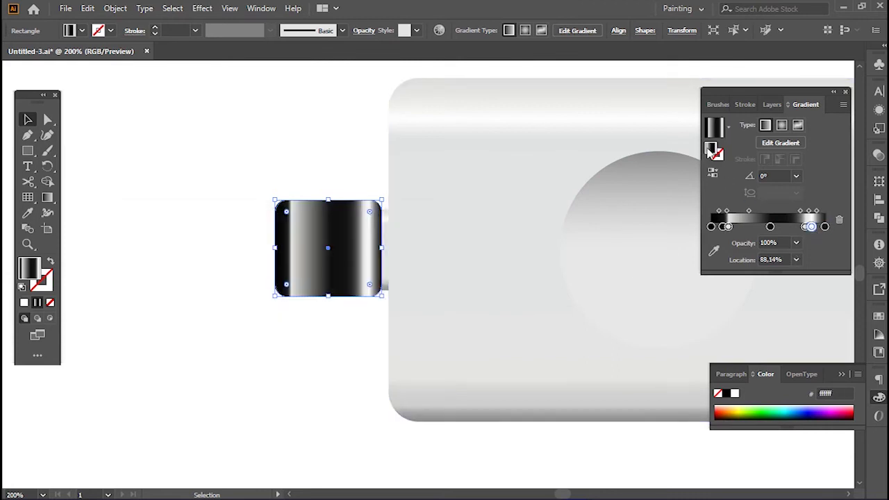
{"action": "double_click", "coordinate": [711, 149]}
{"action": "left_click_drag", "start_coordinate": [93, 419], "coordinate": [92, 400]}
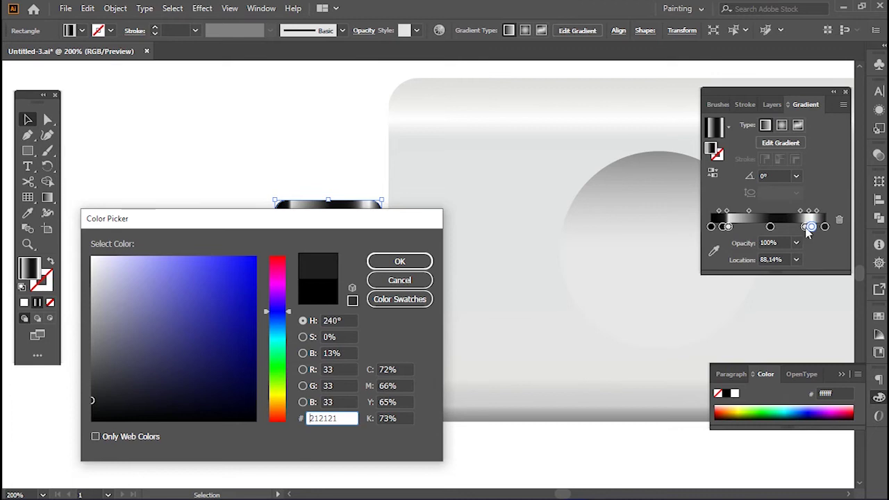
{"action": "key", "text": "Escape"}
- Shift one stop left with a darker grey, set the 15.1% stop to 1e1e1e, angle 90°
{"action": "left_click_drag", "start_coordinate": [811, 227], "coordinate": [806, 226]}
{"action": "double_click", "coordinate": [806, 227]}
{"action": "left_click", "coordinate": [93, 384]}
{"action": "left_click", "coordinate": [400, 261]}
{"action": "left_click", "coordinate": [728, 226]}
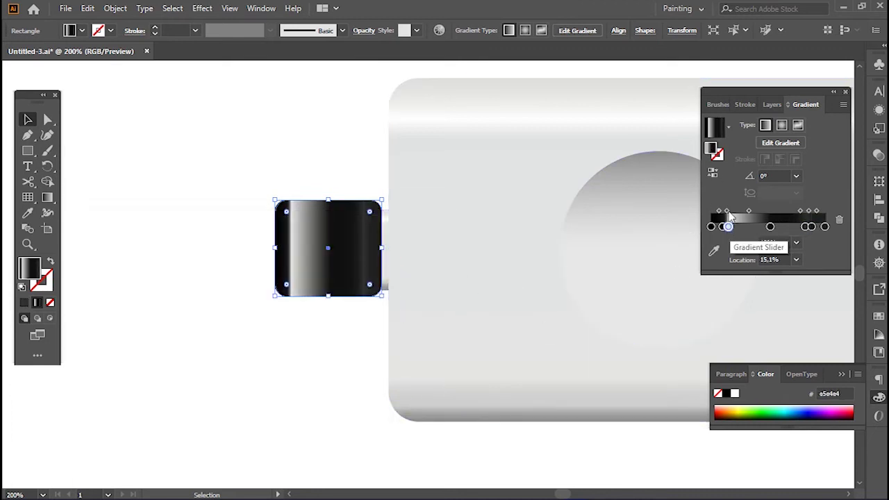
{"action": "double_click", "coordinate": [727, 226]}
{"action": "left_click_drag", "start_coordinate": [93, 417], "coordinate": [92, 401]}
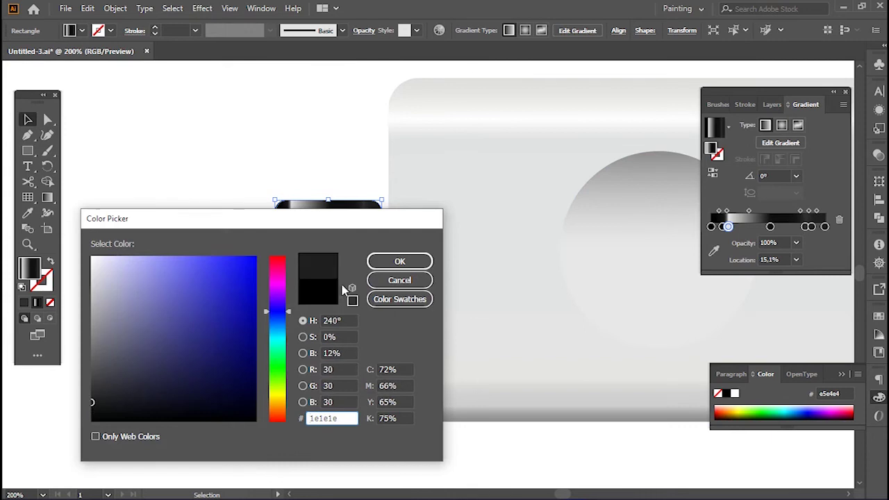
{"action": "left_click", "coordinate": [399, 261]}
{"action": "left_click", "coordinate": [796, 176]}
{"action": "left_click", "coordinate": [805, 257]}
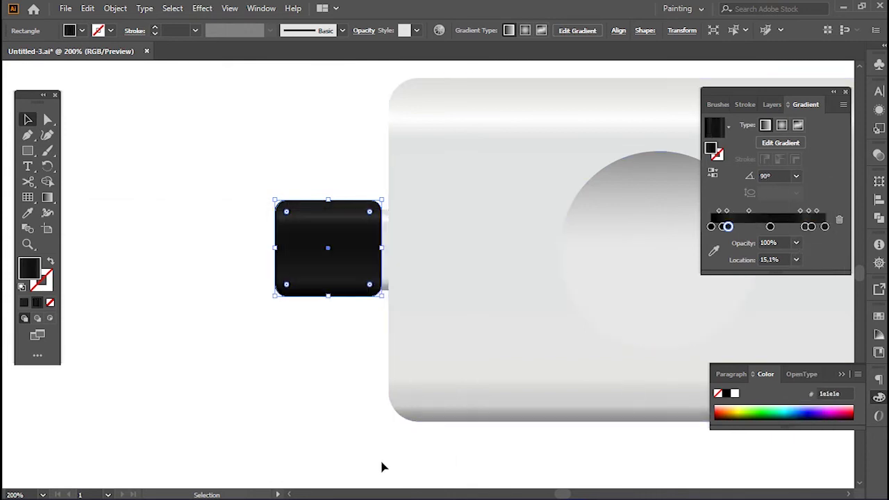
{"action": "left_click", "coordinate": [297, 379]}
{"action": "key", "text": "ctrl+0"}
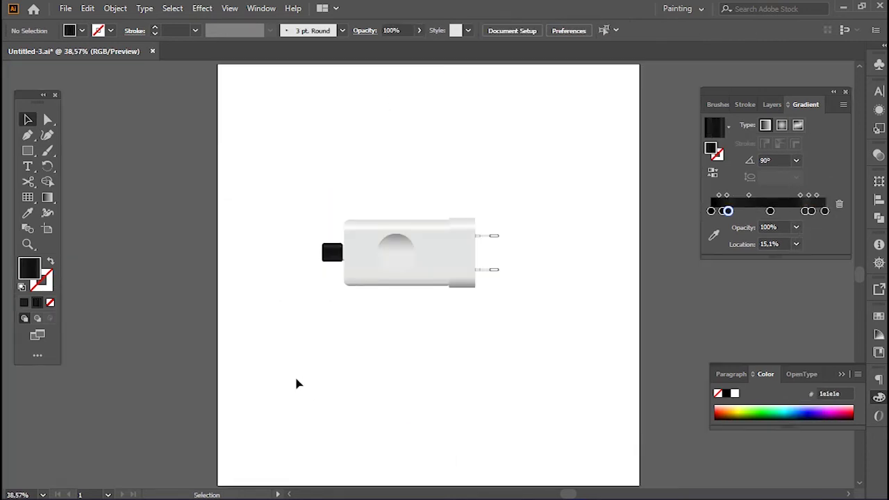
- Pull the body rectangle's left edge inward and slide the black cap right against it
{"action": "scroll", "coordinate": [344, 377], "scroll_direction": "up", "scroll_amount": 2}
{"action": "scroll", "coordinate": [389, 278], "scroll_direction": "up", "scroll_amount": 1}
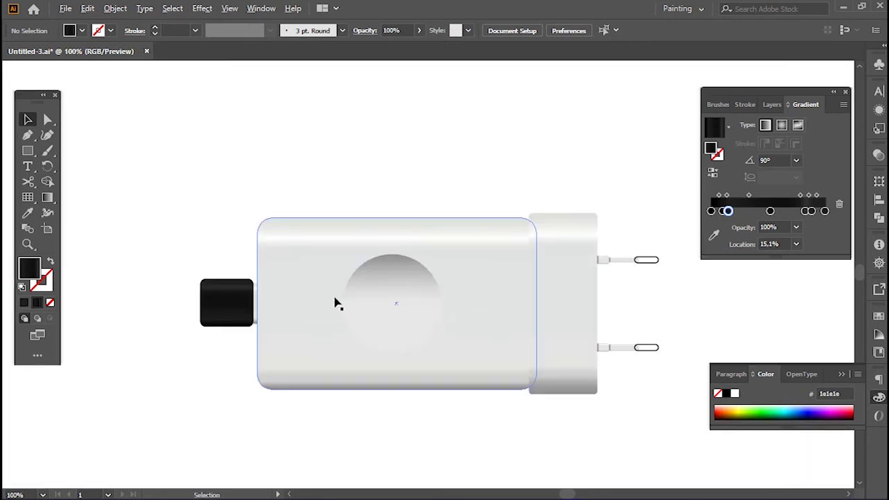
{"action": "scroll", "coordinate": [338, 301], "scroll_direction": "up", "scroll_amount": 1}
{"action": "left_click", "coordinate": [211, 281]}
{"action": "left_click_drag", "start_coordinate": [211, 281], "coordinate": [259, 282]}
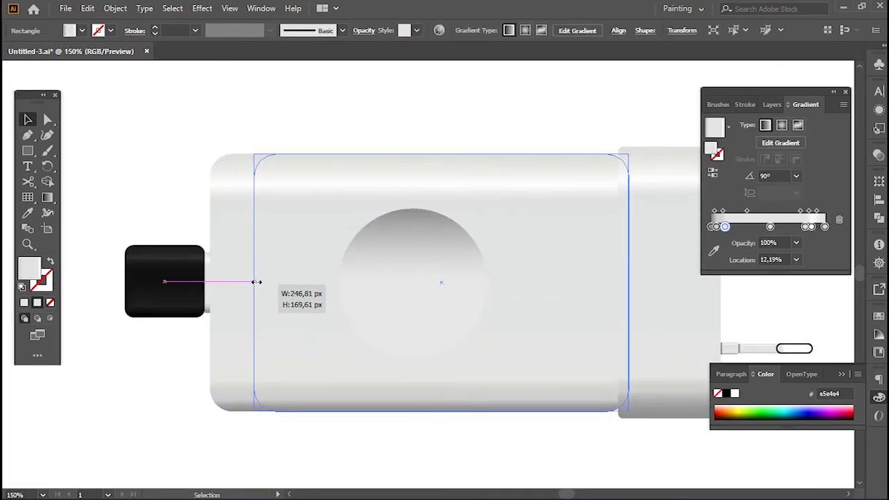
{"action": "left_click_drag", "start_coordinate": [209, 294], "coordinate": [251, 294]}
{"action": "left_click", "coordinate": [232, 370]}
{"action": "scroll", "coordinate": [232, 370], "scroll_direction": "down", "scroll_amount": 3}
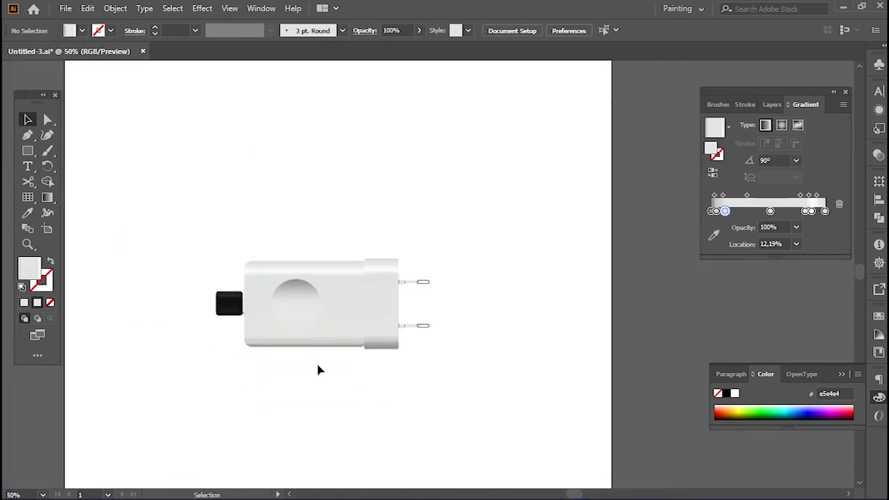
{"action": "scroll", "coordinate": [361, 375], "scroll_direction": "up", "scroll_amount": 3}
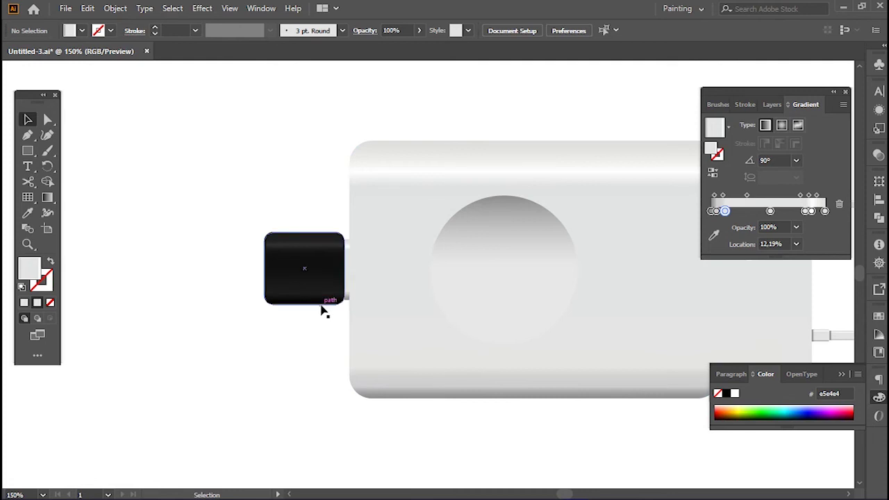
- Draw a small square and move it beside the black cap's left end
{"action": "key", "text": "m"}
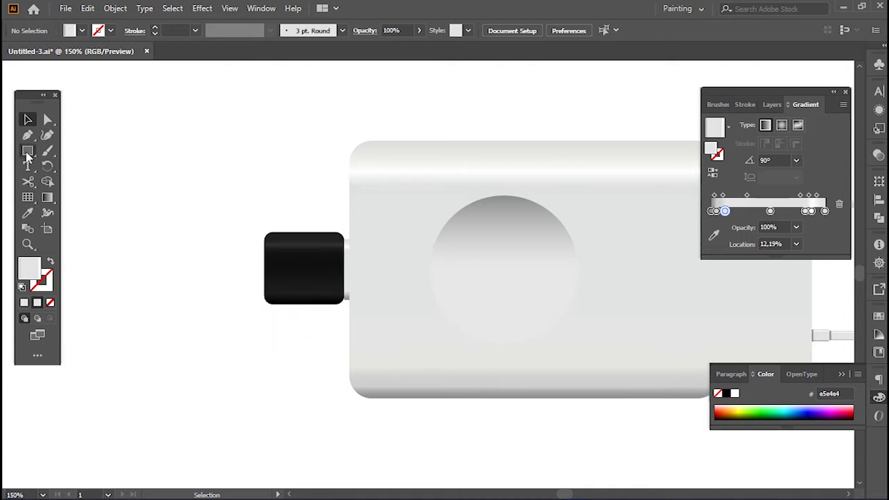
{"action": "scroll", "coordinate": [258, 252], "scroll_direction": "up", "scroll_amount": 1}
{"action": "left_click_drag", "start_coordinate": [268, 242], "coordinate": [275, 275]}
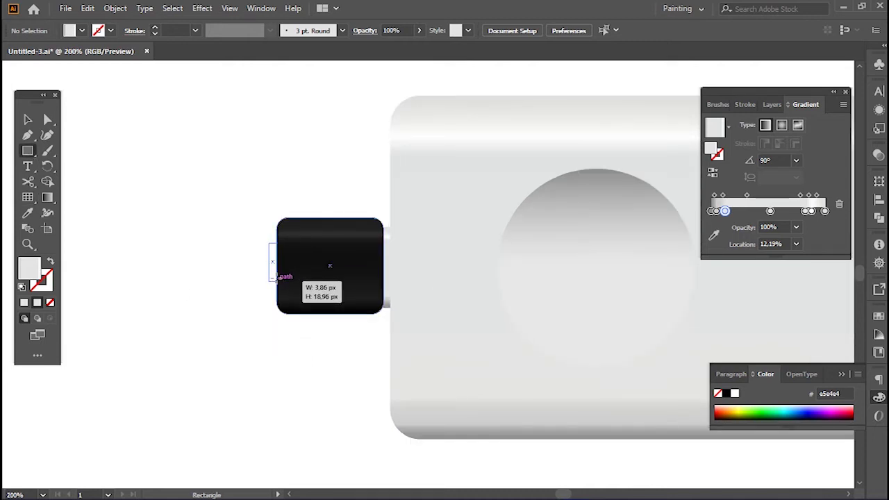
{"action": "key", "text": "ctrl+shift+a"}
{"action": "left_click_drag", "start_coordinate": [210, 227], "coordinate": [231, 246]}
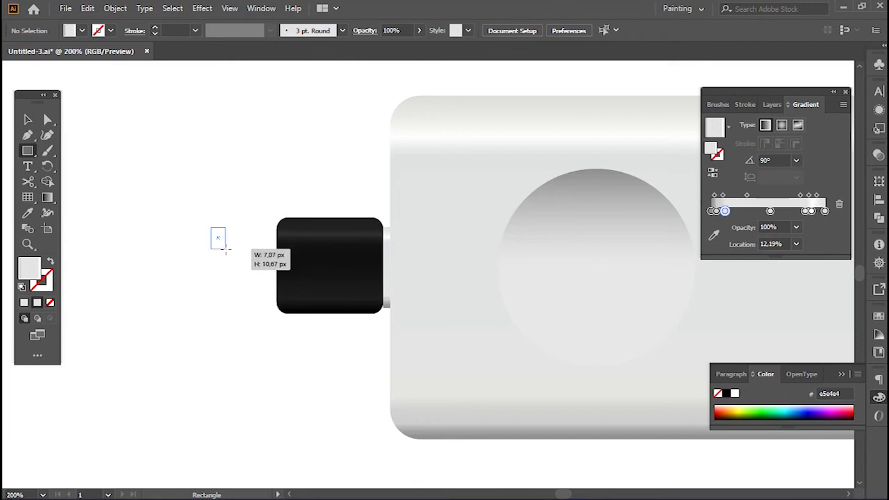
{"action": "scroll", "coordinate": [232, 243], "scroll_direction": "up", "scroll_amount": 1}
{"action": "key", "text": "v"}
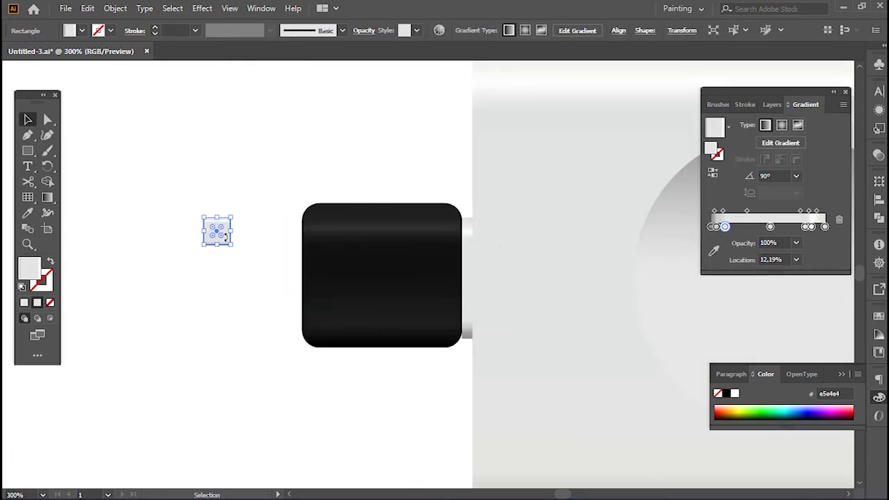
{"action": "left_click_drag", "start_coordinate": [228, 245], "coordinate": [296, 290]}
- Round the square's corners, tuck it into the cap's left edge, and layer it behind the cap
{"action": "scroll", "coordinate": [281, 271], "scroll_direction": "up", "scroll_amount": 2}
{"action": "left_click_drag", "start_coordinate": [292, 278], "coordinate": [305, 283]}
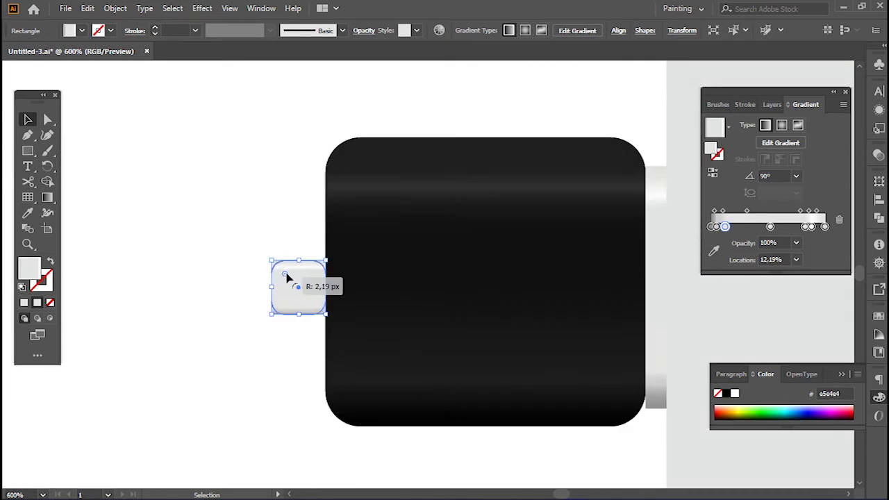
{"action": "left_click_drag", "start_coordinate": [304, 283], "coordinate": [299, 283]}
{"action": "left_click", "coordinate": [776, 105]}
{"action": "left_click_drag", "start_coordinate": [773, 138], "coordinate": [773, 158]}
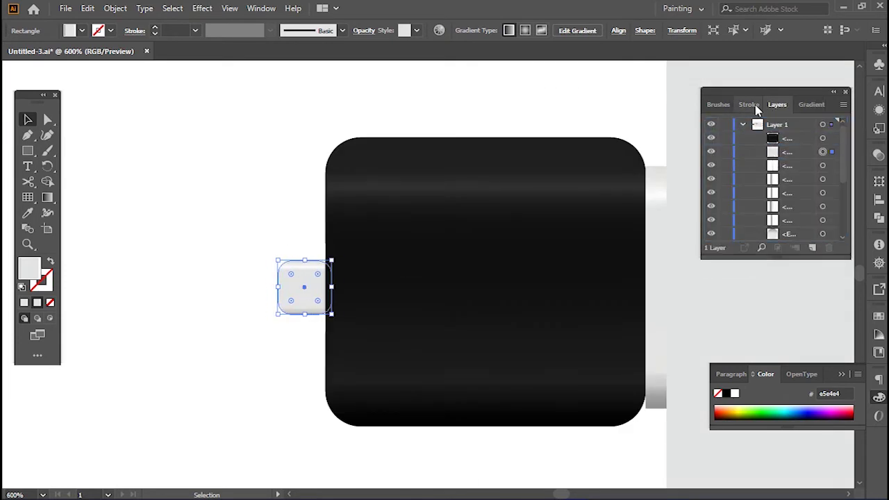
- Eyedrop the cap's dark gradient onto the small square
{"action": "left_click", "coordinate": [816, 104]}
{"action": "key", "text": "i"}
{"action": "left_click", "coordinate": [457, 232]}
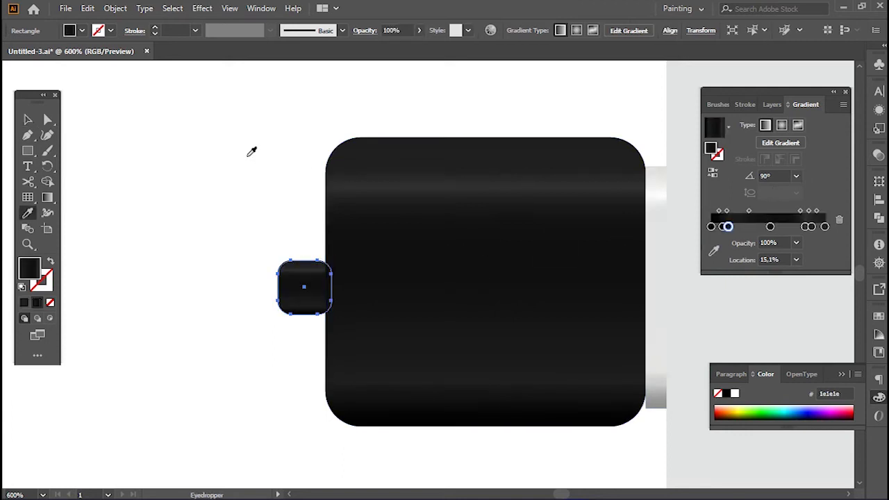
{"action": "key", "text": "v"}
{"action": "left_click", "coordinate": [232, 183]}
- Select all the charger pieces and shift the whole charger slightly right
{"action": "scroll", "coordinate": [338, 254], "scroll_direction": "down", "scroll_amount": 2}
{"action": "scroll", "coordinate": [308, 252], "scroll_direction": "down", "scroll_amount": 2}
{"action": "scroll", "coordinate": [307, 252], "scroll_direction": "down", "scroll_amount": 1}
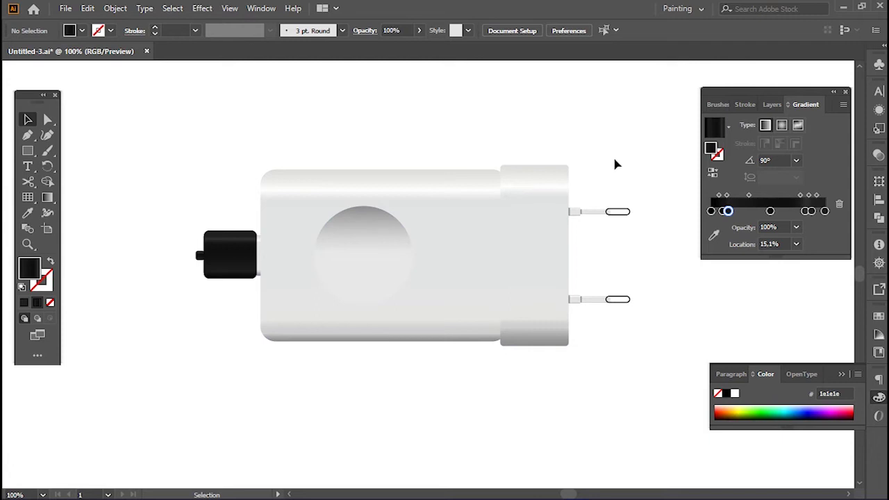
{"action": "scroll", "coordinate": [202, 273], "scroll_direction": "up", "scroll_amount": 1}
{"action": "scroll", "coordinate": [203, 273], "scroll_direction": "up", "scroll_amount": 2}
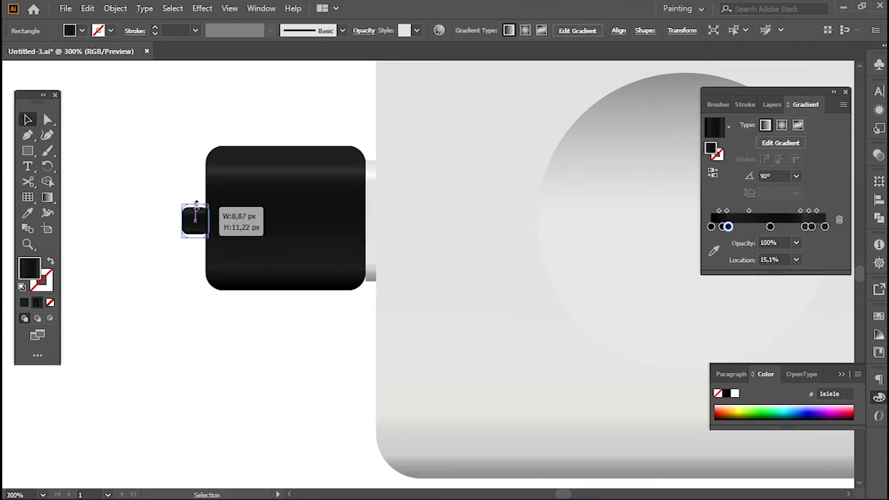
{"action": "scroll", "coordinate": [183, 229], "scroll_direction": "down", "scroll_amount": 3}
{"action": "scroll", "coordinate": [363, 209], "scroll_direction": "down", "scroll_amount": 1}
{"action": "scroll", "coordinate": [363, 209], "scroll_direction": "down", "scroll_amount": 1}
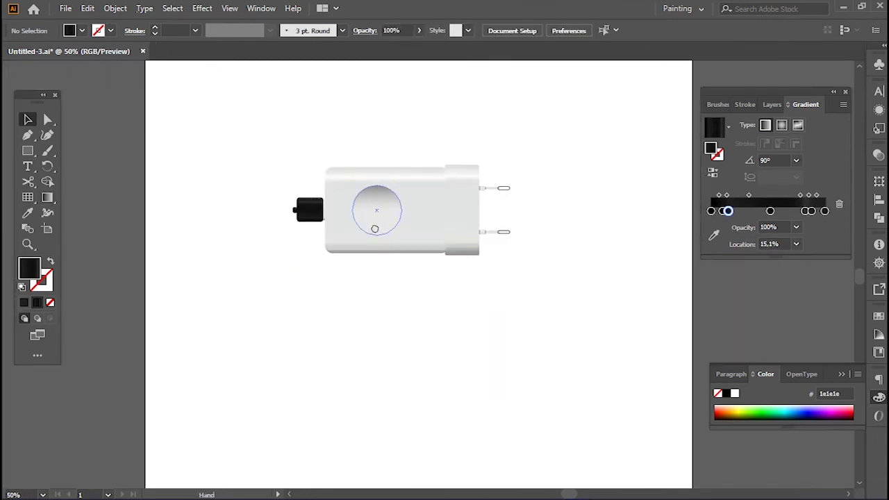
{"action": "left_click_drag", "start_coordinate": [228, 127], "coordinate": [498, 268]}
{"action": "left_click_drag", "start_coordinate": [428, 239], "coordinate": [439, 236]}
{"action": "left_click", "coordinate": [519, 223]}
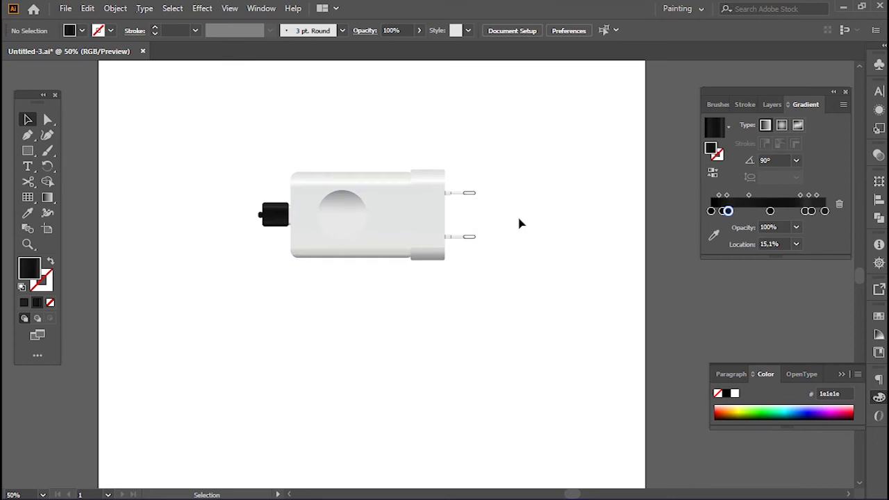
- Fill the top prong tip with a sampled gradient angled at 90°
{"action": "left_click", "coordinate": [468, 192]}
{"action": "key", "text": "i"}
{"action": "left_click", "coordinate": [359, 205]}
{"action": "left_click", "coordinate": [797, 176]}
{"action": "left_click", "coordinate": [810, 230]}
{"action": "key", "text": "v"}
{"action": "left_click", "coordinate": [479, 244]}
- Copy the top tip's fill onto the bottom prong tip
{"action": "scroll", "coordinate": [478, 245], "scroll_direction": "up", "scroll_amount": 4}
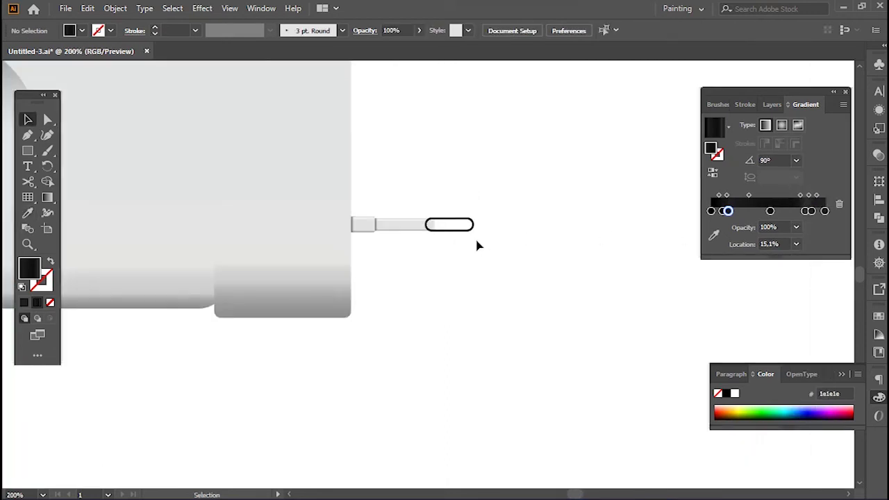
{"action": "left_click", "coordinate": [450, 225]}
{"action": "scroll", "coordinate": [476, 266], "scroll_direction": "up", "scroll_amount": 3}
{"action": "key", "text": "i"}
{"action": "left_click", "coordinate": [445, 217]}
{"action": "key", "text": "v"}
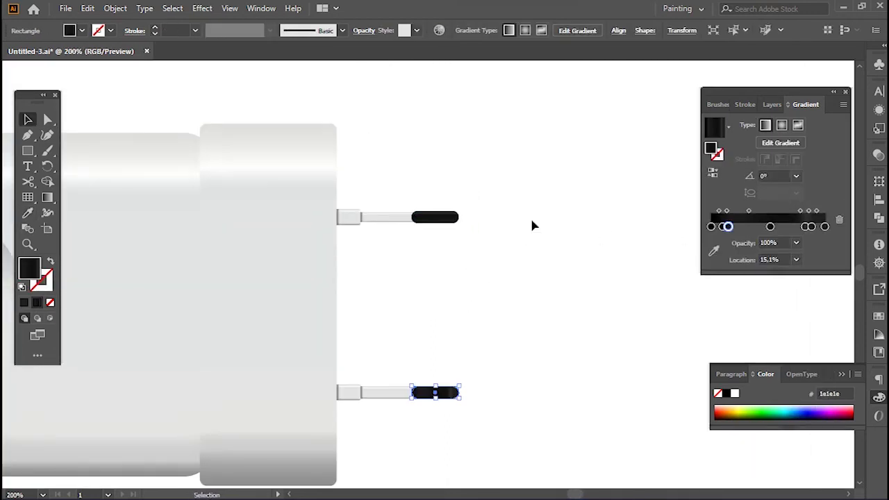
{"action": "left_click", "coordinate": [531, 225]}
{"action": "scroll", "coordinate": [493, 234], "scroll_direction": "down", "scroll_amount": 4}
{"action": "scroll", "coordinate": [493, 243], "scroll_direction": "up", "scroll_amount": 4}
{"action": "scroll", "coordinate": [465, 229], "scroll_direction": "up", "scroll_amount": 1}
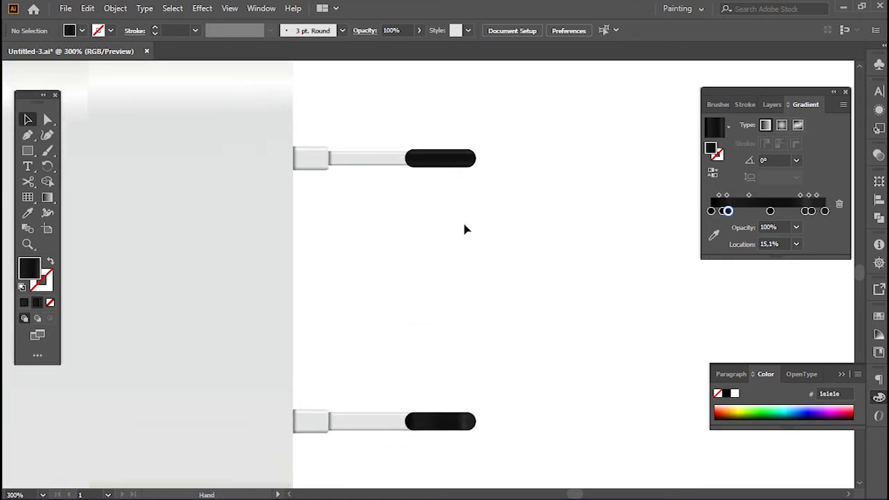
- Refine the top tip's gradient with a 3a3a3a grey stop and a 90° angle
{"action": "left_click", "coordinate": [442, 158]}
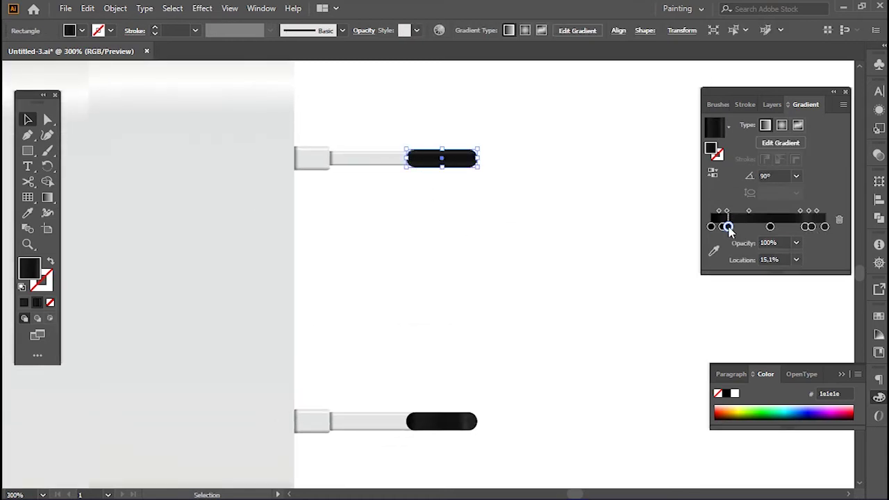
{"action": "left_click_drag", "start_coordinate": [728, 227], "coordinate": [730, 227]}
{"action": "scroll", "coordinate": [494, 188], "scroll_direction": "up", "scroll_amount": 4}
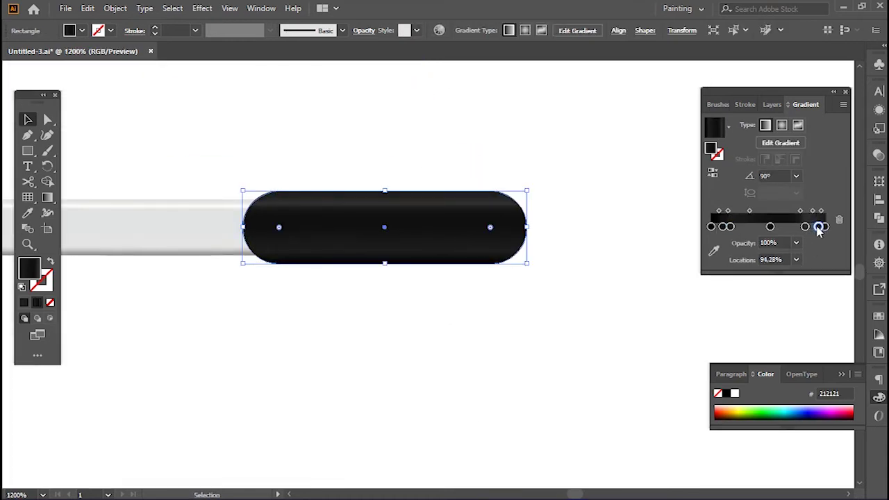
{"action": "left_click_drag", "start_coordinate": [805, 228], "coordinate": [800, 227]}
{"action": "double_click", "coordinate": [820, 227]}
{"action": "key", "text": "Escape"}
{"action": "left_click", "coordinate": [93, 384]}
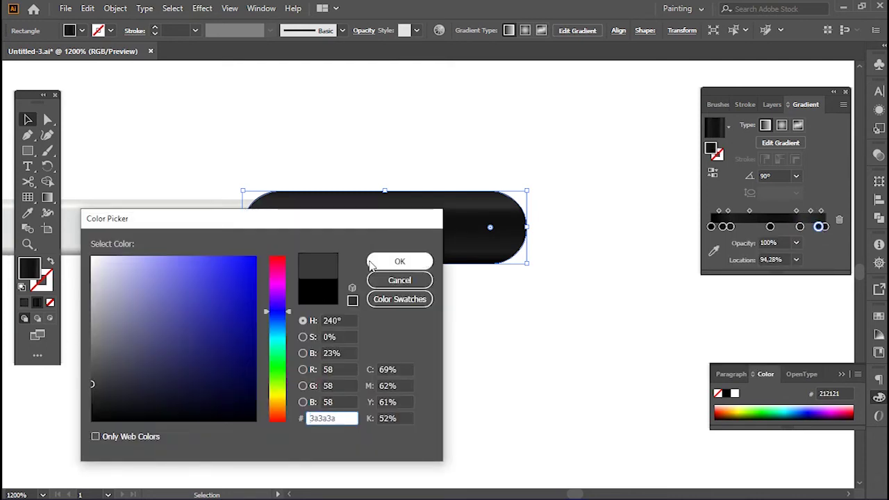
{"action": "left_click", "coordinate": [396, 260]}
{"action": "left_click", "coordinate": [797, 176]}
{"action": "left_click", "coordinate": [806, 248]}
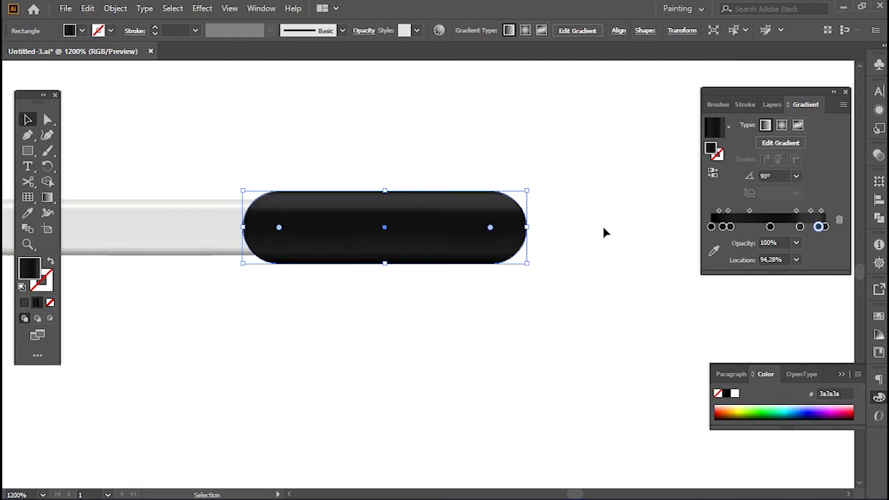
{"action": "left_click_drag", "start_coordinate": [819, 231], "coordinate": [821, 230]}
{"action": "left_click", "coordinate": [576, 266]}
- Apply the top tip's refined gradient to the bottom prong tip
{"action": "key", "text": "ctrl+minus"}
{"action": "key", "text": "ctrl+minus"}
{"action": "key", "text": "ctrl+minus"}
{"action": "left_click", "coordinate": [443, 403]}
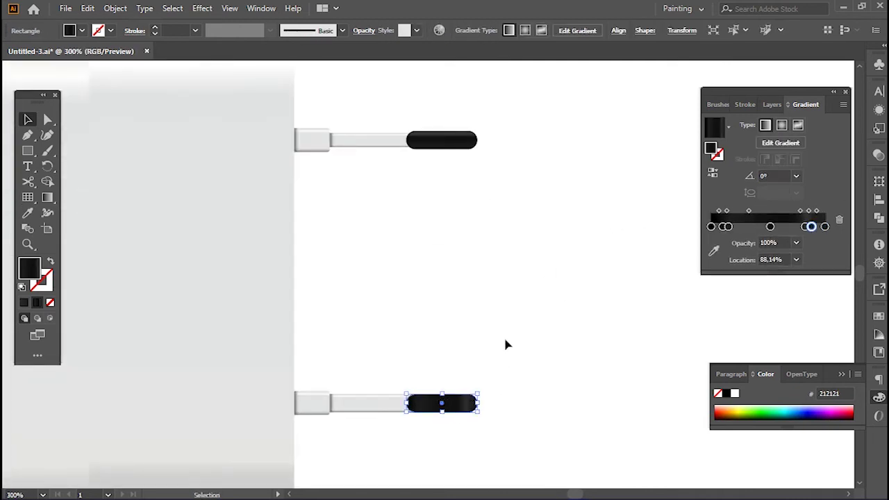
{"action": "key", "text": "i"}
{"action": "left_click", "coordinate": [466, 141]}
{"action": "key", "text": "v"}
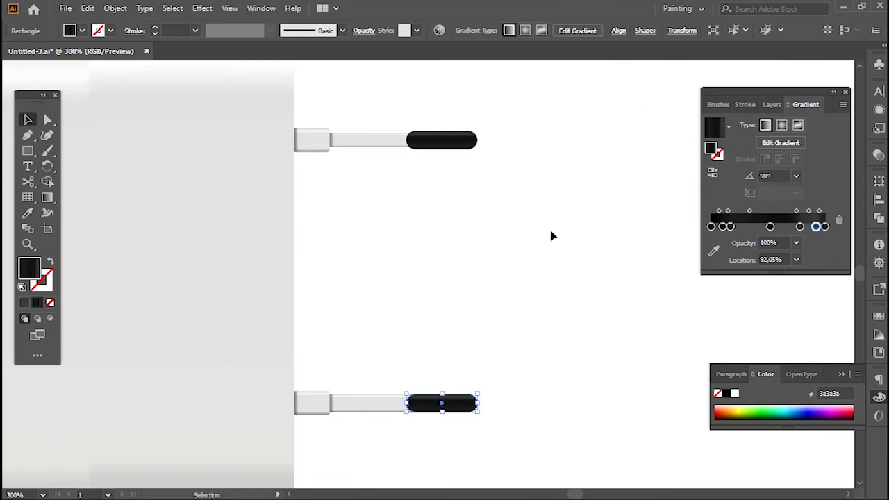
{"action": "left_click", "coordinate": [543, 264]}
- Select both black prong tips together
{"action": "key", "text": "ctrl+minus"}
{"action": "key", "text": "ctrl+minus"}
{"action": "key", "text": "ctrl+minus"}
{"action": "left_click_drag", "start_coordinate": [413, 260], "coordinate": [438, 259]}
{"action": "left_click", "coordinate": [549, 216]}
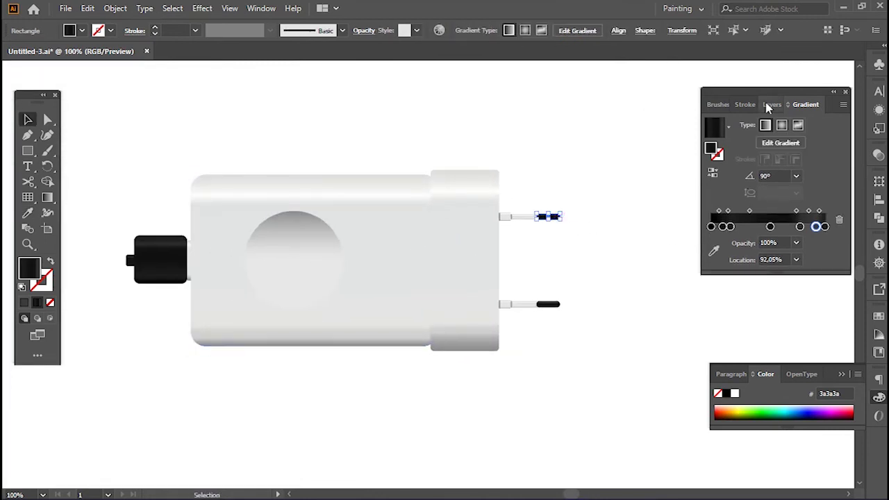
{"action": "left_click", "coordinate": [546, 306], "text": "shift"}
{"action": "left_click", "coordinate": [772, 104]}
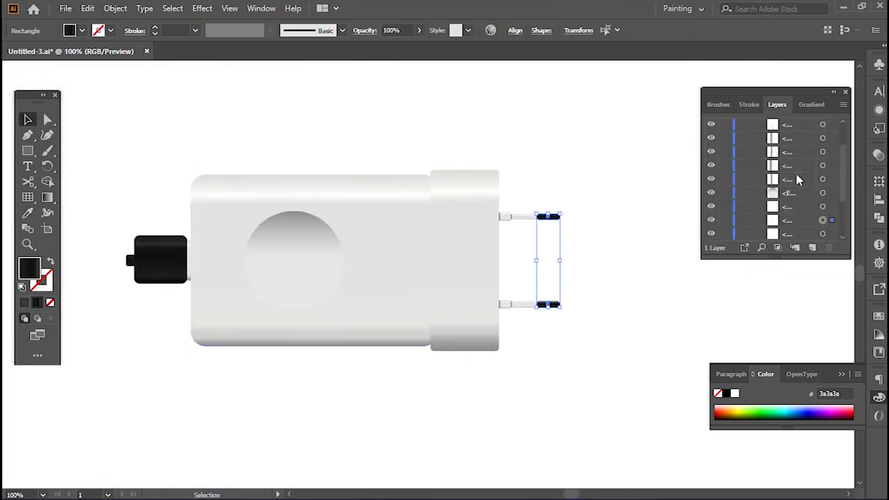
- Group the top prong's parts together
{"action": "left_click", "coordinate": [780, 182]}
{"action": "left_click", "coordinate": [618, 234]}
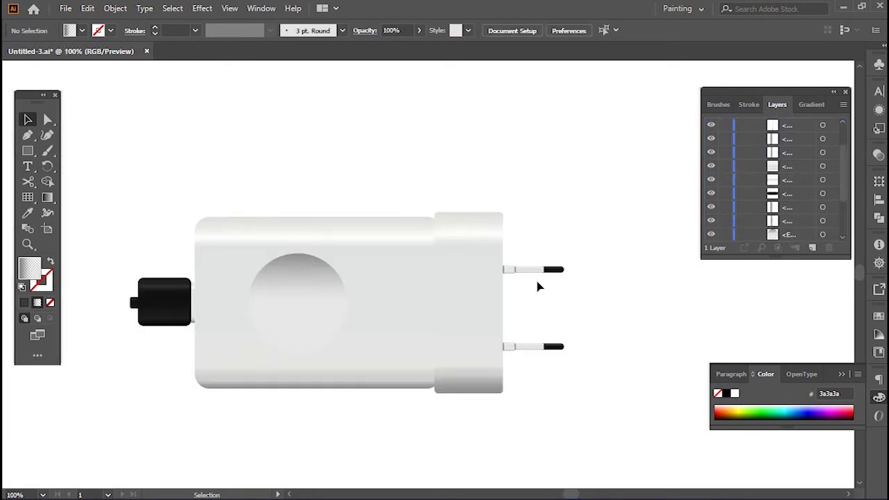
{"action": "left_click", "coordinate": [528, 270]}
{"action": "scroll", "coordinate": [561, 297], "scroll_direction": "up", "scroll_amount": 3, "text": "alt"}
{"action": "left_click_drag", "start_coordinate": [376, 173], "coordinate": [432, 213]}
{"action": "right_click", "coordinate": [432, 211]}
{"action": "left_click", "coordinate": [458, 292]}
{"action": "left_click", "coordinate": [516, 363]}
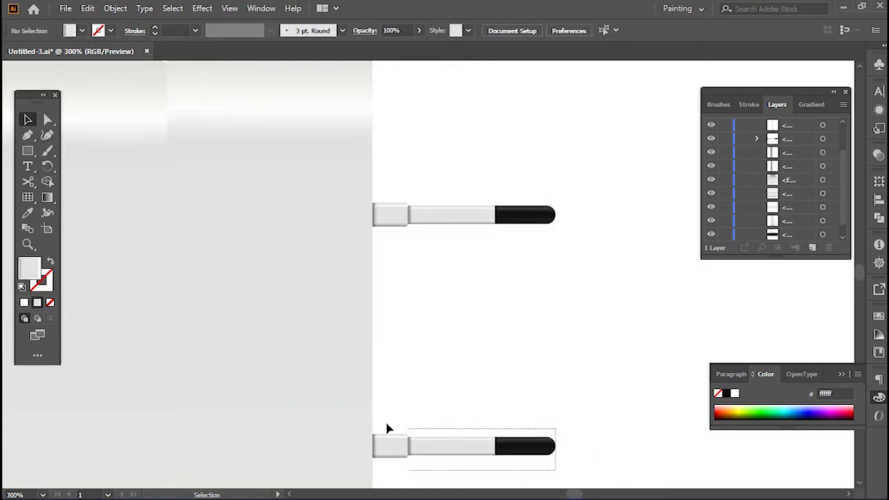
- Group the bottom prong's parts and stretch the prongs longer to the right
{"action": "right_click", "coordinate": [447, 439]}
{"action": "left_click", "coordinate": [480, 250]}
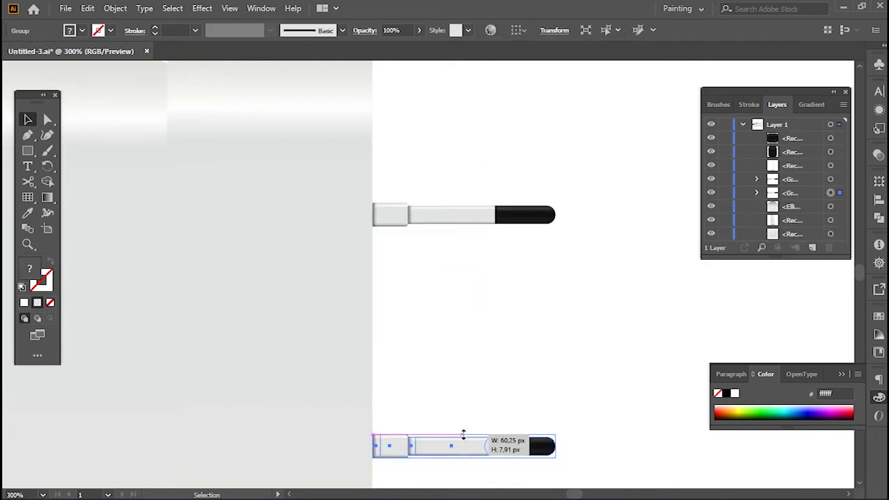
{"action": "left_click", "coordinate": [464, 208]}
{"action": "mouse_move", "coordinate": [556, 215]}
{"action": "left_mouse_down"}
{"action": "mouse_move", "coordinate": [565, 214]}
{"action": "mouse_move", "coordinate": [552, 446]}
{"action": "left_mouse_up"}
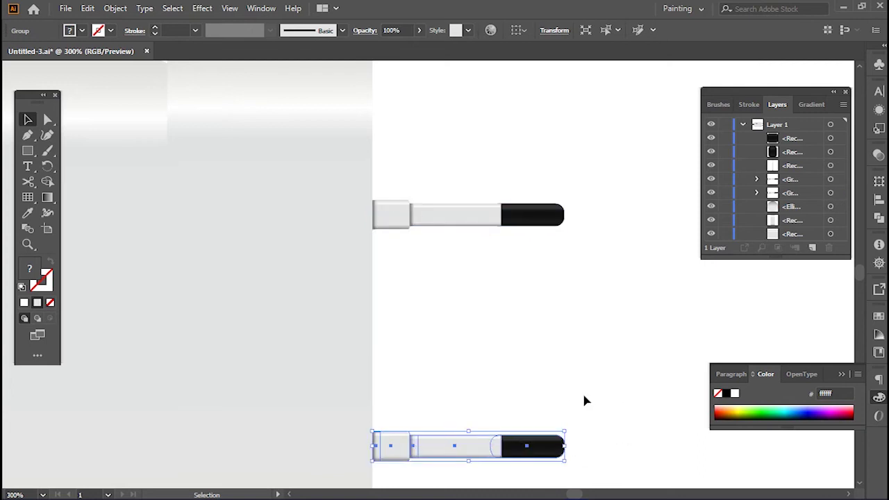
{"action": "left_click", "coordinate": [590, 401]}
- Marquee-select all the charger parts and group them into one object
{"action": "key", "text": "ctrl+0"}
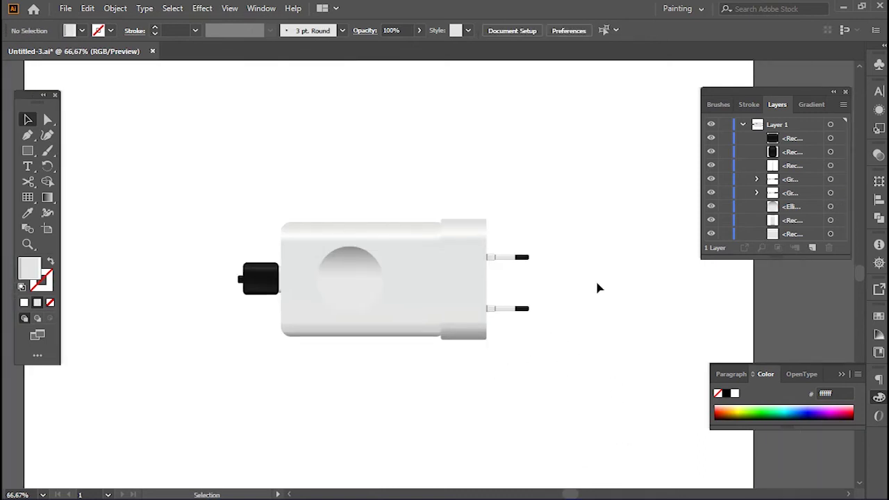
{"action": "left_click_drag", "start_coordinate": [434, 326], "coordinate": [448, 244]}
{"action": "key", "text": "ctrl+minus"}
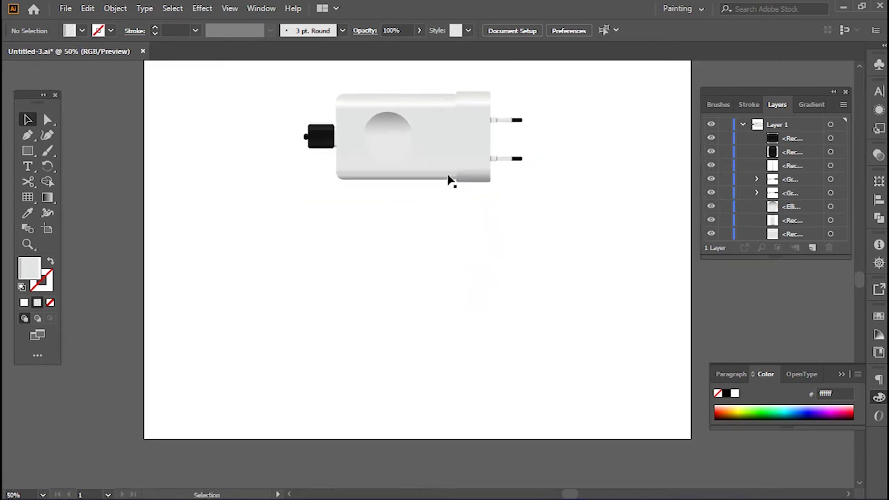
{"action": "scroll", "coordinate": [450, 181], "scroll_direction": "up", "scroll_amount": 3}
{"action": "key", "text": "ctrl+a"}
{"action": "left_click", "coordinate": [535, 327]}
{"action": "left_click_drag", "start_coordinate": [535, 327], "coordinate": [236, 135]}
{"action": "right_click", "coordinate": [432, 227]}
{"action": "left_click", "coordinate": [451, 323]}
- Nudge the charger group up and right and add a new layer
{"action": "left_click", "coordinate": [528, 164]}
{"action": "left_click_drag", "start_coordinate": [387, 257], "coordinate": [403, 248]}
{"action": "left_click", "coordinate": [584, 242]}
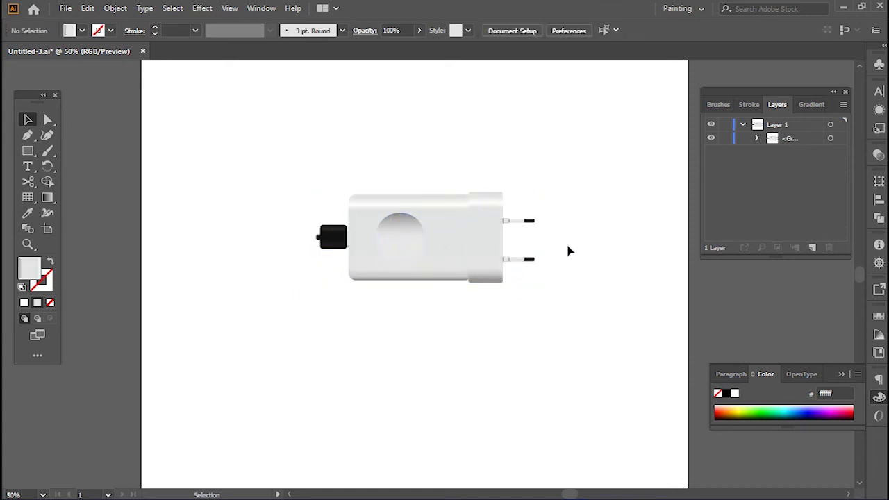
{"action": "key", "text": "ctrl+l"}
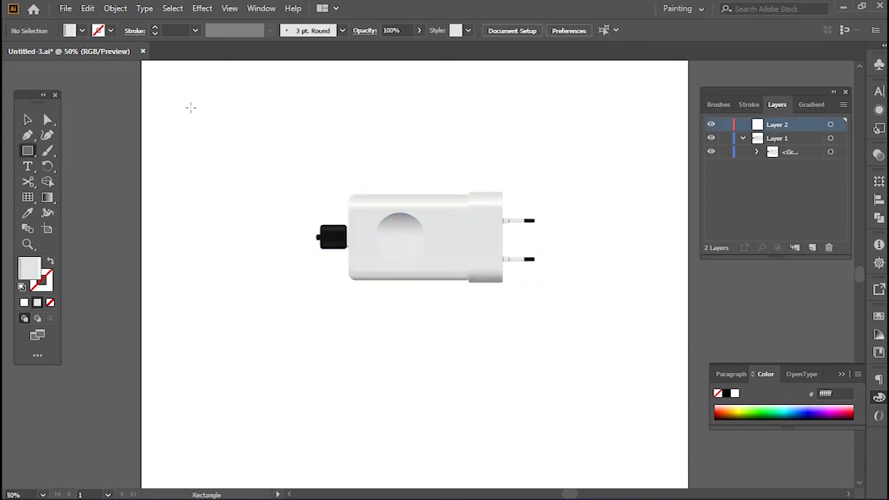
- Draw a rectangle covering the whole artboard with a solid grey fill
{"action": "key", "text": "ctrl+minus"}
{"action": "left_click_drag", "start_coordinate": [238, 89], "coordinate": [602, 453]}
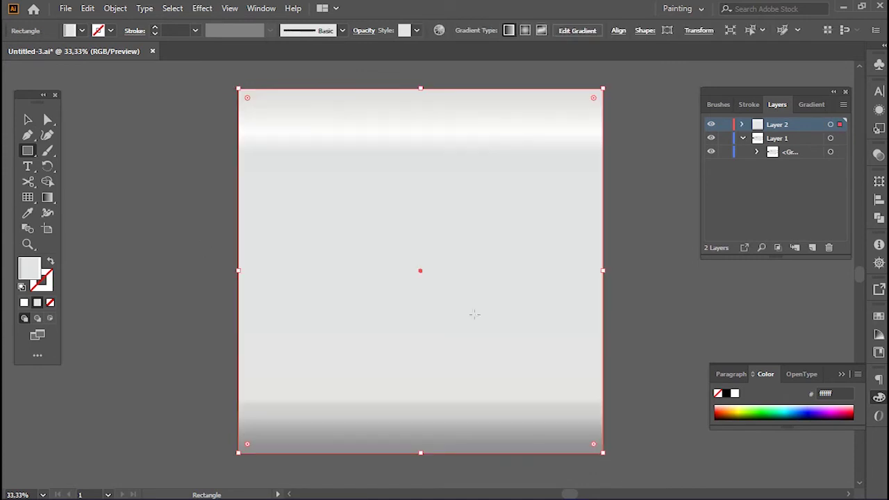
{"action": "double_click", "coordinate": [34, 274]}
{"action": "left_click_drag", "start_coordinate": [97, 375], "coordinate": [92, 346]}
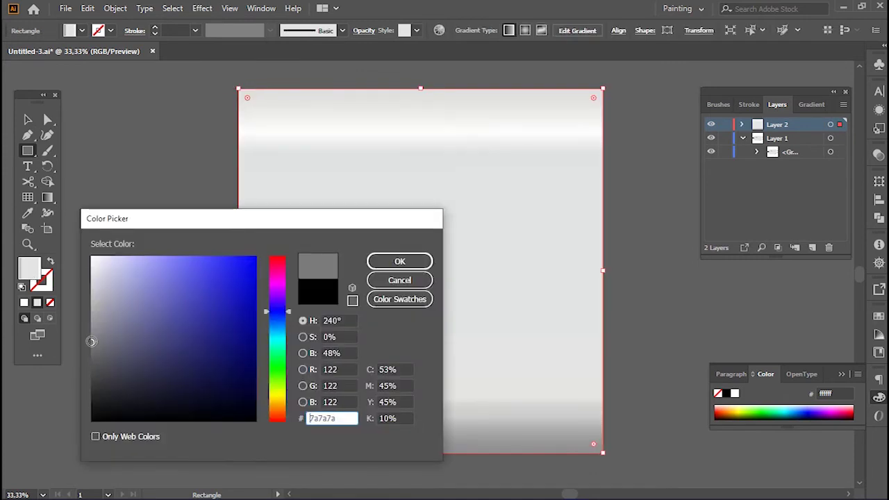
{"action": "left_click", "coordinate": [417, 259]}
{"action": "left_click", "coordinate": [24, 303]}
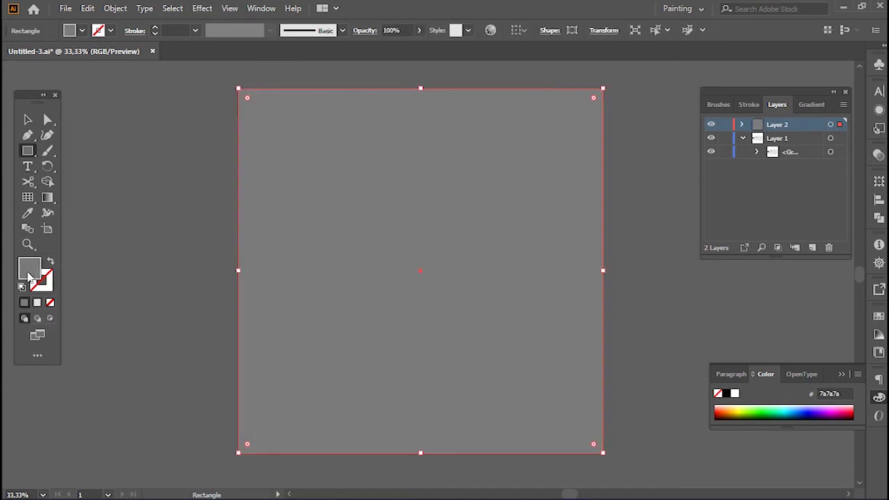
- Lighten the fill to a8a8a8 and move the background layer below the charger layer
{"action": "double_click", "coordinate": [29, 269]}
{"action": "left_click_drag", "start_coordinate": [89, 345], "coordinate": [90, 311]}
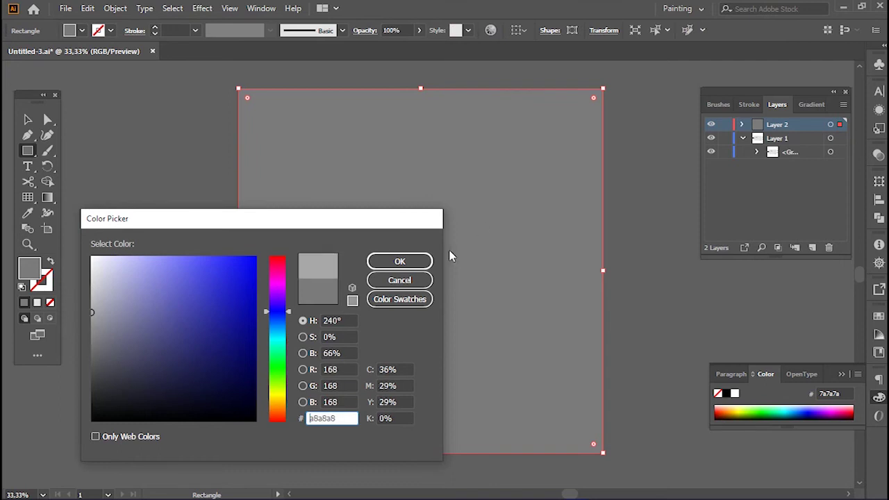
{"action": "left_click", "coordinate": [399, 261]}
{"action": "key", "text": "v"}
{"action": "left_click_drag", "start_coordinate": [777, 124], "coordinate": [764, 166]}
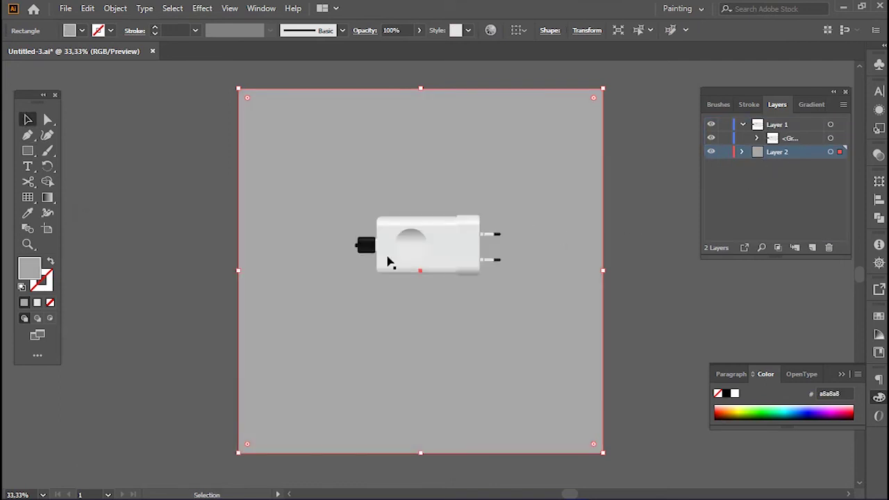
- Settle the background fill at bcbcbc and lock the background layer
{"action": "double_click", "coordinate": [30, 268]}
{"action": "left_click_drag", "start_coordinate": [90, 297], "coordinate": [90, 282]}
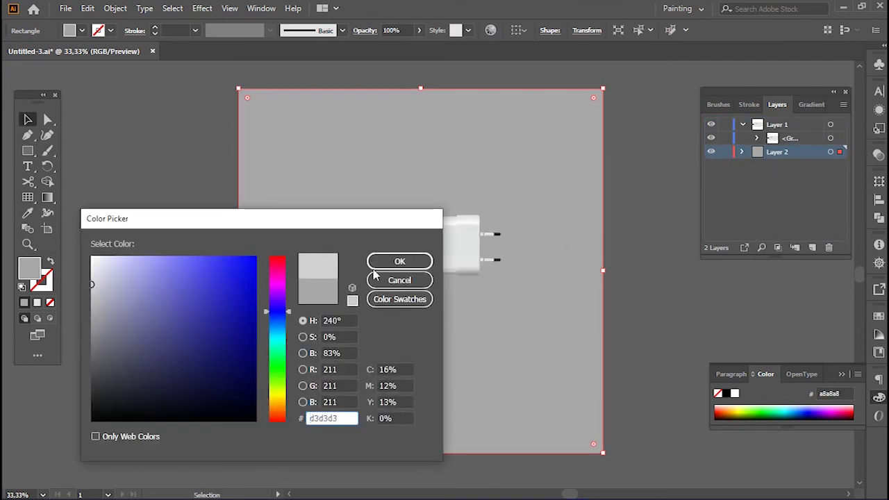
{"action": "left_click", "coordinate": [399, 261]}
{"action": "double_click", "coordinate": [29, 268]}
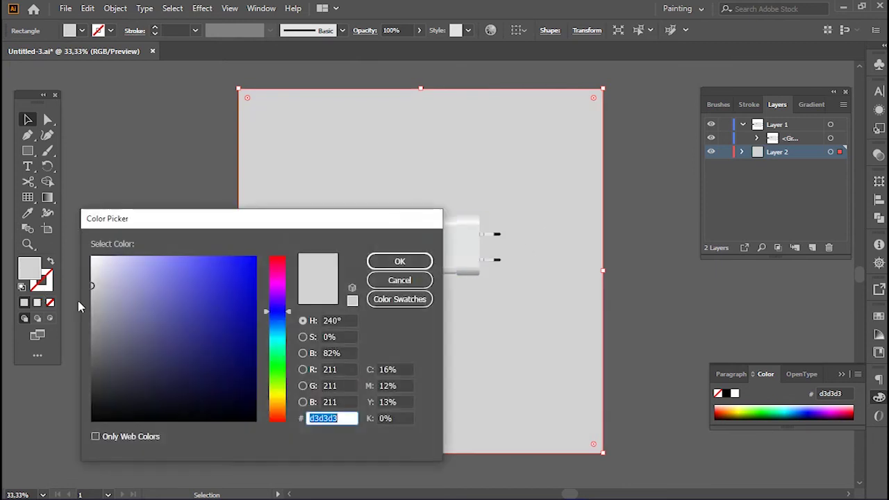
{"action": "left_click_drag", "start_coordinate": [89, 284], "coordinate": [90, 297]}
{"action": "left_click", "coordinate": [399, 260]}
{"action": "left_click", "coordinate": [659, 231]}
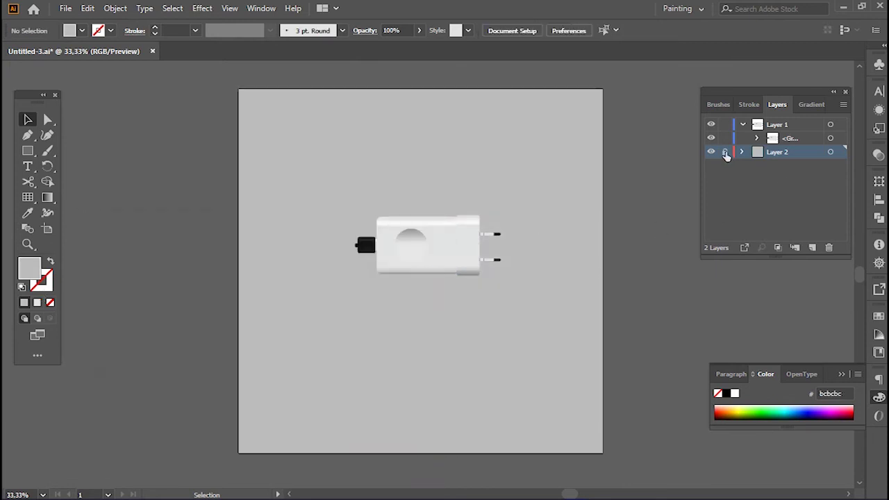
{"action": "left_click", "coordinate": [726, 153]}
- Select the charger group and nudge it slightly right
{"action": "scroll", "coordinate": [379, 321], "scroll_direction": "up", "scroll_amount": 1}
{"action": "scroll", "coordinate": [379, 322], "scroll_direction": "down", "scroll_amount": 1}
{"action": "left_click_drag", "start_coordinate": [500, 298], "coordinate": [386, 207]}
{"action": "mouse_move", "coordinate": [439, 243]}
{"action": "left_mouse_down"}
{"action": "mouse_move", "coordinate": [500, 258]}
{"action": "mouse_move", "coordinate": [486, 245]}
{"action": "left_mouse_up"}
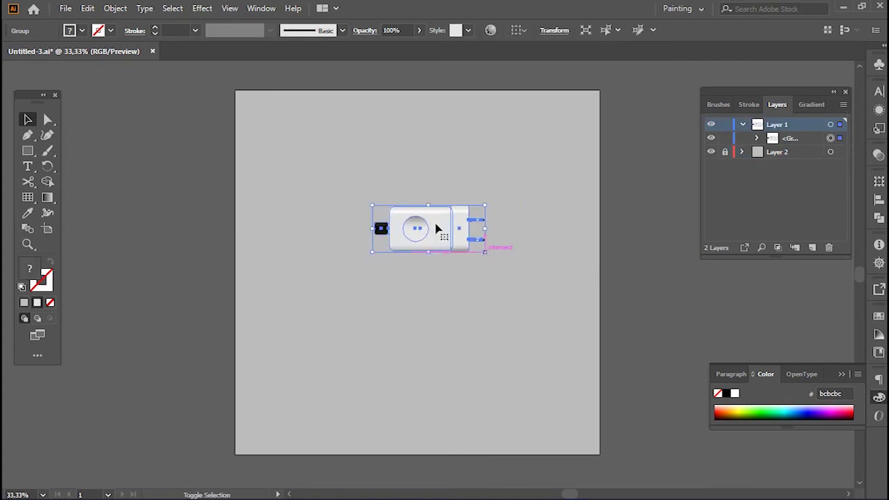
- Type 'charger' above the charger artwork and set it to 72 pt
{"action": "left_click", "coordinate": [544, 227]}
{"action": "left_click", "coordinate": [28, 167]}
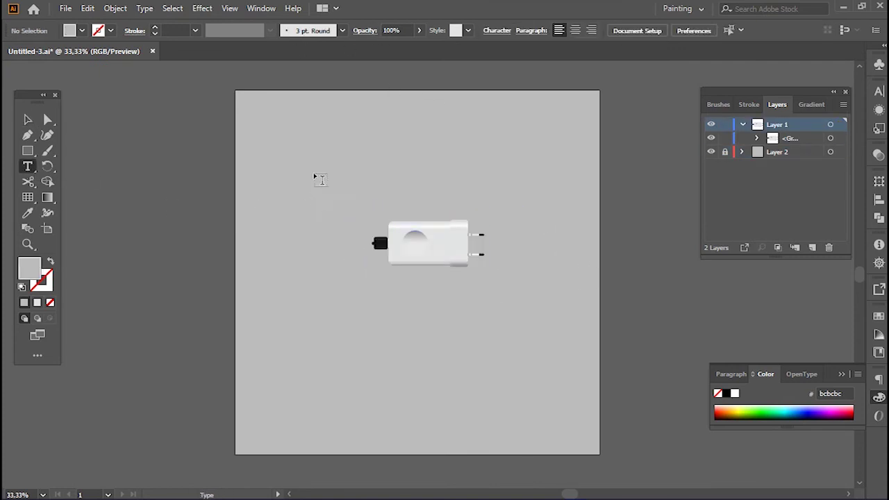
{"action": "left_click", "coordinate": [314, 174]}
{"action": "type", "text": "charger"}
{"action": "key", "text": "ctrl+a"}
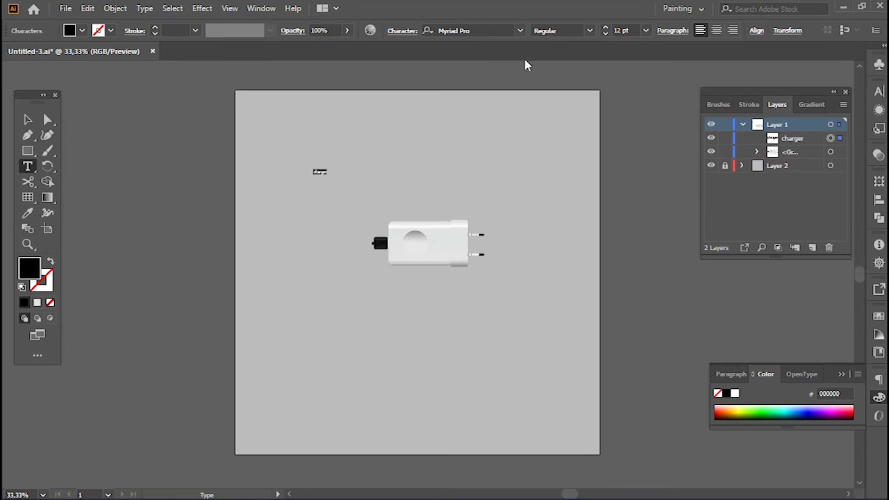
{"action": "left_click", "coordinate": [646, 31]}
{"action": "left_click", "coordinate": [670, 264]}
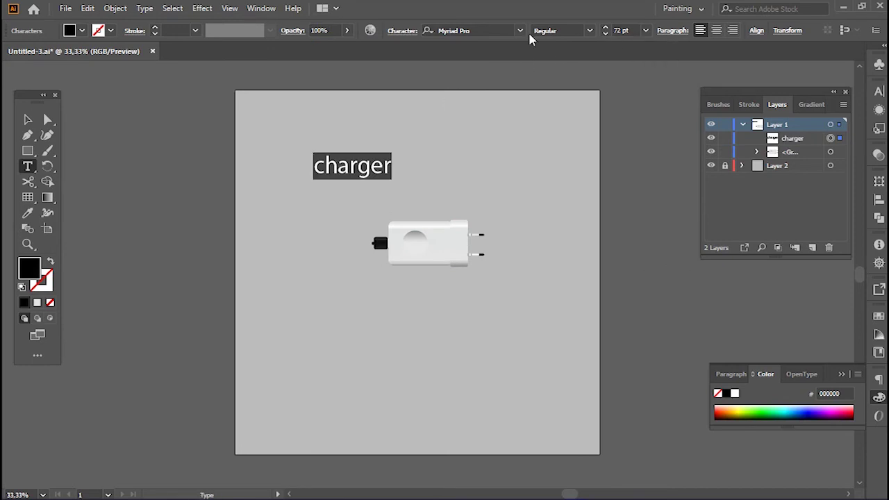
- Apply the Neon font to the charger text
{"action": "left_click", "coordinate": [519, 31]}
{"action": "scroll", "coordinate": [566, 128], "scroll_direction": "down", "scroll_amount": 3}
{"action": "scroll", "coordinate": [566, 127], "scroll_direction": "up", "scroll_amount": 1}
{"action": "scroll", "coordinate": [566, 127], "scroll_direction": "down", "scroll_amount": 2}
{"action": "scroll", "coordinate": [569, 130], "scroll_direction": "down", "scroll_amount": 4}
{"action": "scroll", "coordinate": [566, 130], "scroll_direction": "down", "scroll_amount": 1}
{"action": "scroll", "coordinate": [566, 130], "scroll_direction": "down", "scroll_amount": 3}
{"action": "scroll", "coordinate": [566, 130], "scroll_direction": "down", "scroll_amount": 3}
{"action": "scroll", "coordinate": [566, 130], "scroll_direction": "down", "scroll_amount": 3}
{"action": "scroll", "coordinate": [568, 130], "scroll_direction": "down", "scroll_amount": 2}
{"action": "scroll", "coordinate": [568, 130], "scroll_direction": "down", "scroll_amount": 2}
{"action": "scroll", "coordinate": [568, 130], "scroll_direction": "down", "scroll_amount": 3}
{"action": "scroll", "coordinate": [568, 130], "scroll_direction": "down", "scroll_amount": 2}
{"action": "scroll", "coordinate": [568, 130], "scroll_direction": "down", "scroll_amount": 2}
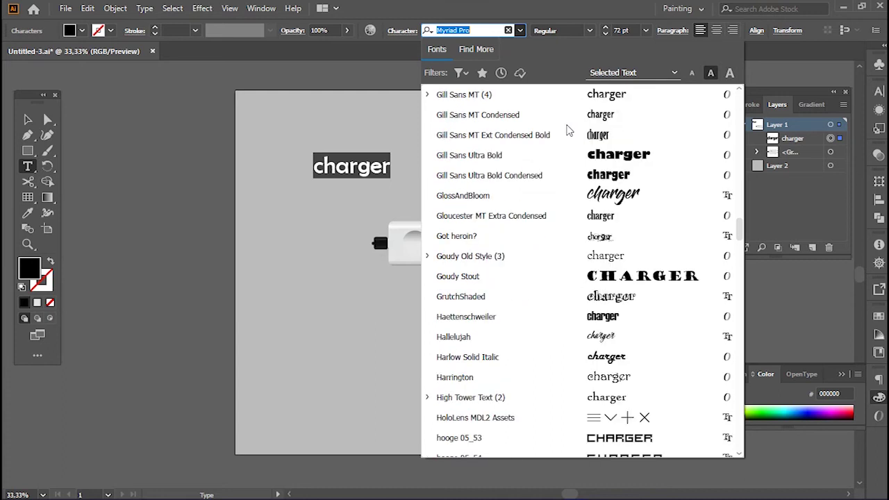
{"action": "scroll", "coordinate": [568, 130], "scroll_direction": "down", "scroll_amount": 3}
{"action": "scroll", "coordinate": [568, 130], "scroll_direction": "down", "scroll_amount": 5}
{"action": "scroll", "coordinate": [568, 130], "scroll_direction": "down", "scroll_amount": 2}
{"action": "scroll", "coordinate": [568, 130], "scroll_direction": "down", "scroll_amount": 2}
{"action": "scroll", "coordinate": [568, 130], "scroll_direction": "down", "scroll_amount": 2}
{"action": "scroll", "coordinate": [568, 130], "scroll_direction": "down", "scroll_amount": 3}
{"action": "scroll", "coordinate": [568, 130], "scroll_direction": "down", "scroll_amount": 3}
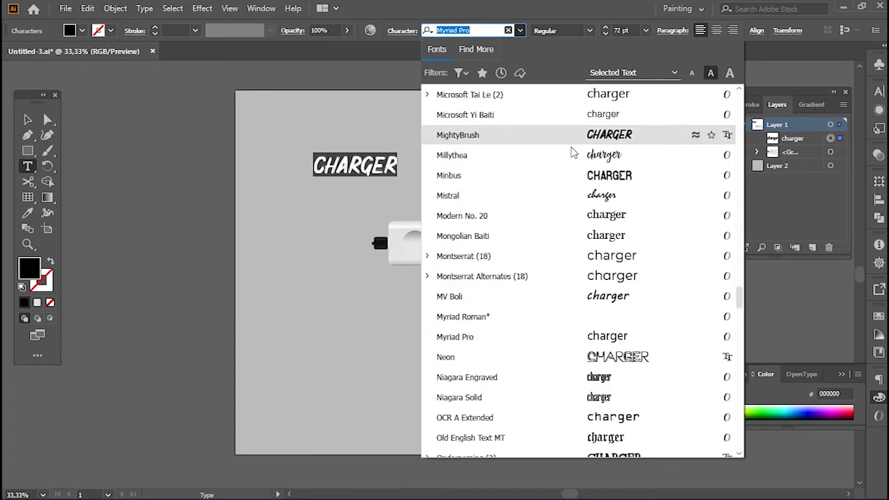
{"action": "left_click", "coordinate": [621, 357]}
{"action": "key", "text": "Escape"}
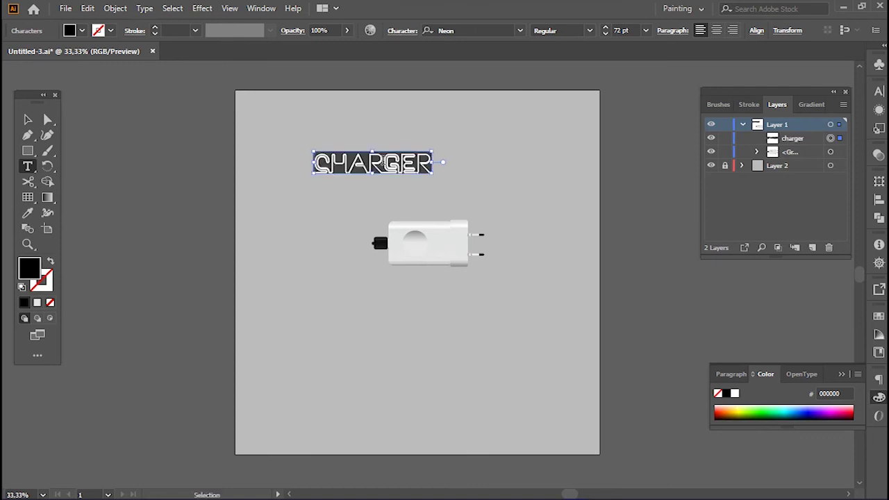
- Enlarge the CHARGER lettering and centre it horizontally with the charger
{"action": "left_click", "coordinate": [393, 195]}
{"action": "left_click_drag", "start_coordinate": [359, 168], "coordinate": [414, 305]}
{"action": "mouse_move", "coordinate": [486, 324]}
{"action": "left_mouse_down"}
{"action": "mouse_move", "coordinate": [512, 333]}
{"action": "mouse_move", "coordinate": [350, 192]}
{"action": "left_mouse_up"}
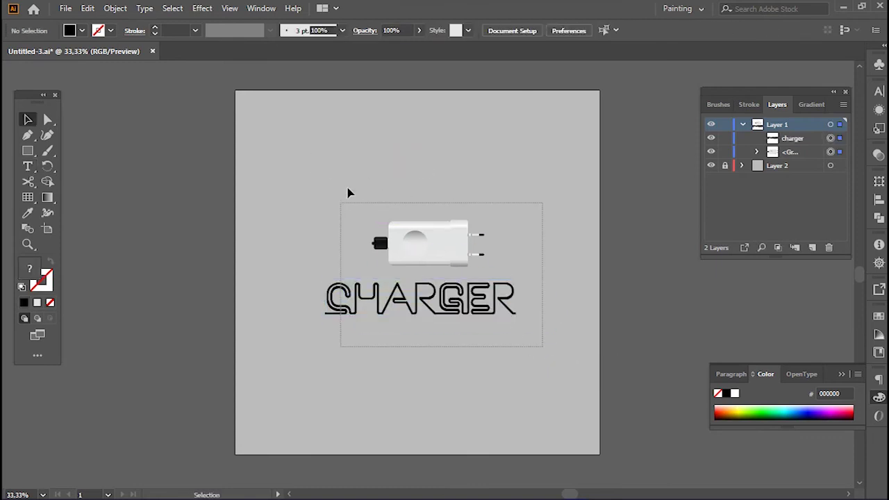
{"action": "left_click", "coordinate": [438, 30]}
{"action": "left_click", "coordinate": [475, 206]}
- Position CHARGER above the charger, adjusting both until they sit right
{"action": "scroll", "coordinate": [441, 340], "scroll_direction": "up", "scroll_amount": 1}
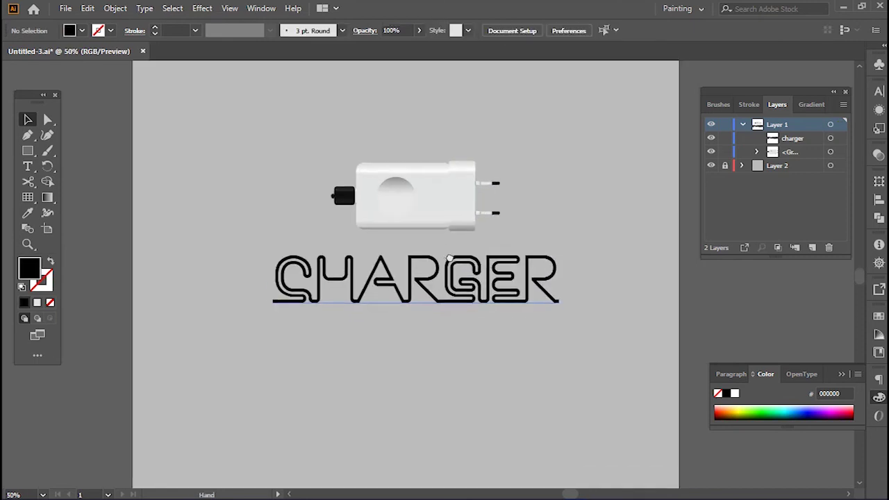
{"action": "left_click_drag", "start_coordinate": [432, 197], "coordinate": [432, 251]}
{"action": "mouse_move", "coordinate": [436, 301]}
{"action": "left_mouse_down"}
{"action": "mouse_move", "coordinate": [397, 174]}
{"action": "mouse_move", "coordinate": [402, 146]}
{"action": "left_mouse_up"}
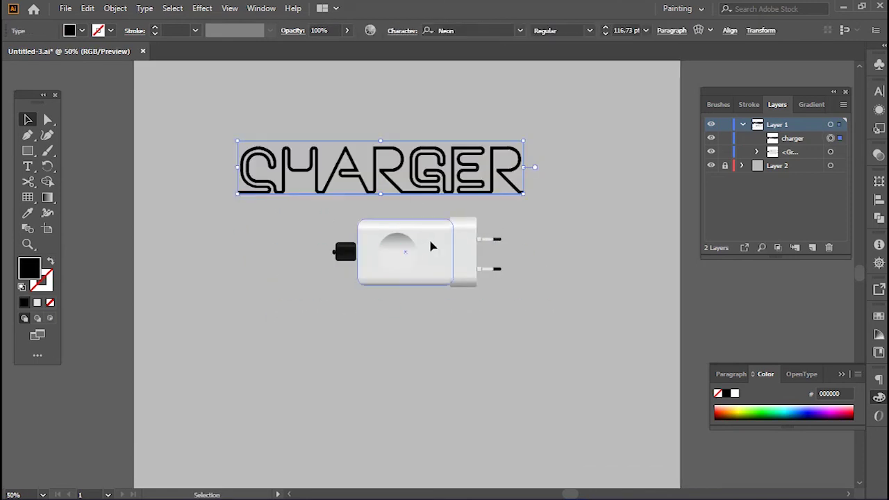
{"action": "left_click_drag", "start_coordinate": [487, 244], "coordinate": [524, 300]}
{"action": "mouse_move", "coordinate": [413, 184]}
{"action": "left_mouse_down"}
{"action": "mouse_move", "coordinate": [401, 239]}
{"action": "mouse_move", "coordinate": [417, 229]}
{"action": "left_mouse_up"}
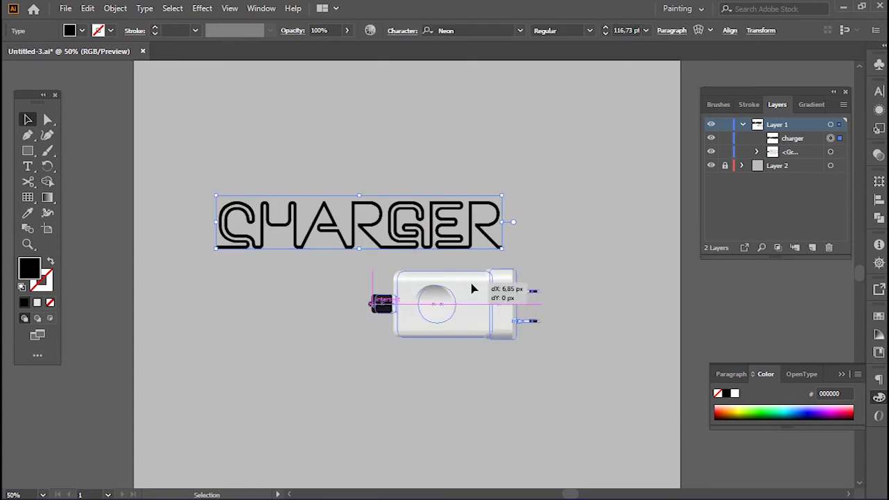
- Drop CHARGER just above the charger, convert it to outlines and ungroup the letters
{"action": "left_click_drag", "start_coordinate": [480, 226], "coordinate": [461, 224]}
{"action": "left_click", "coordinate": [441, 221]}
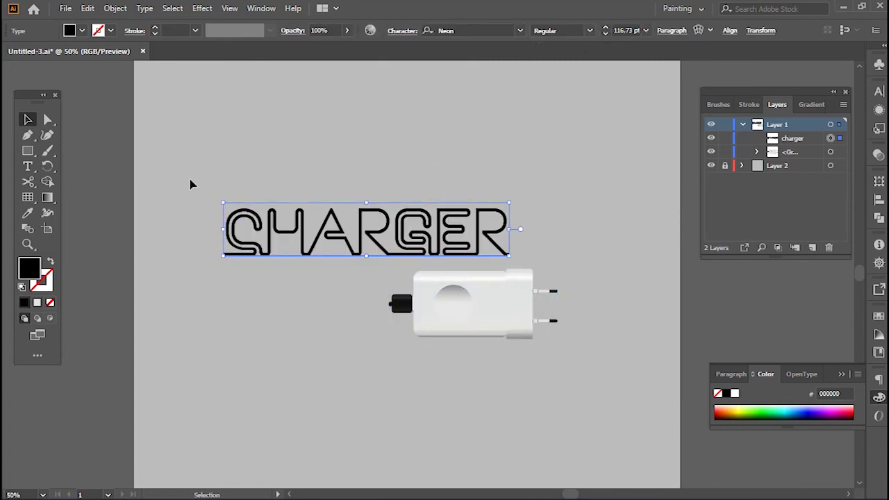
{"action": "right_click", "coordinate": [300, 227]}
{"action": "left_click", "coordinate": [334, 316]}
{"action": "left_click", "coordinate": [391, 187]}
{"action": "left_click", "coordinate": [308, 229]}
{"action": "right_click", "coordinate": [293, 223]}
{"action": "left_click", "coordinate": [316, 335]}
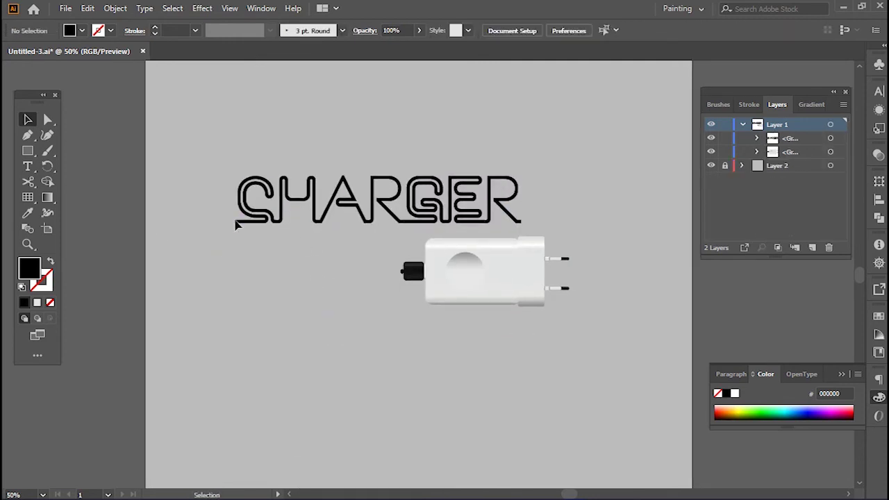
- Extend the C letter's path with an extra point using the Pen tool
{"action": "left_click", "coordinate": [229, 226]}
{"action": "key", "text": "p"}
{"action": "scroll", "coordinate": [236, 228], "scroll_direction": "up", "scroll_amount": 3}
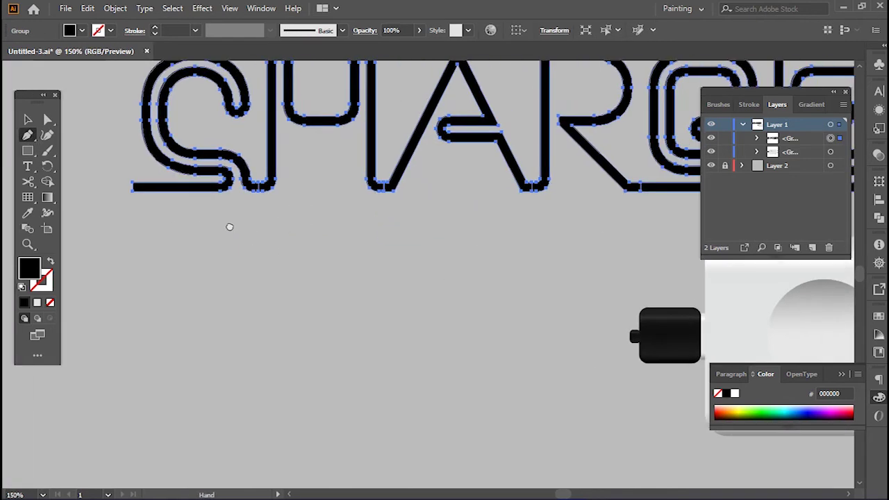
{"action": "left_click_drag", "start_coordinate": [236, 229], "coordinate": [228, 226]}
{"action": "key", "text": "v"}
{"action": "left_click", "coordinate": [181, 196]}
{"action": "left_click", "coordinate": [28, 136]}
{"action": "left_click", "coordinate": [126, 184]}
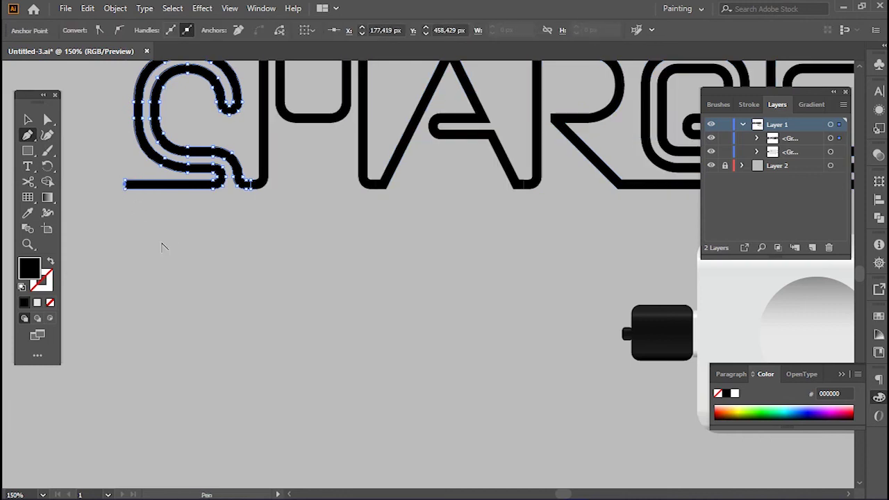
{"action": "key", "text": "ctrl+minus"}
{"action": "left_click", "coordinate": [129, 214]}
{"action": "left_click", "coordinate": [175, 316]}
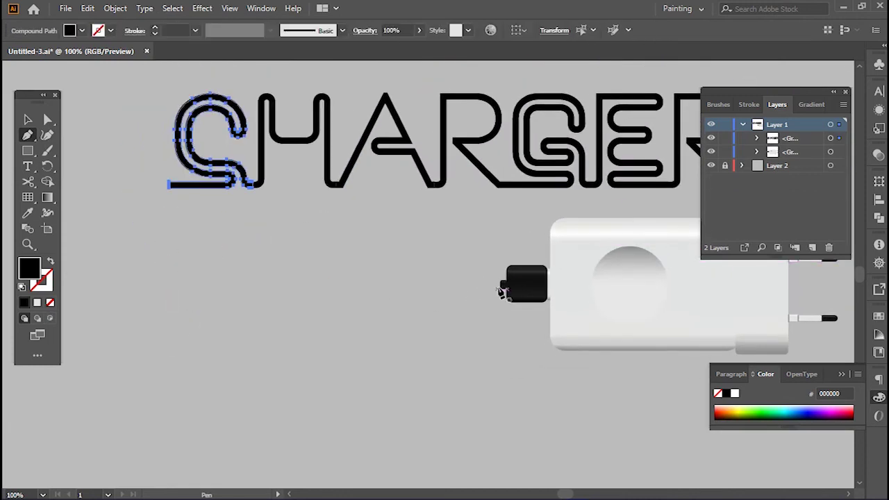
- Start a straight line segment at the plug's connector nub
{"action": "left_click_drag", "start_coordinate": [28, 151], "coordinate": [77, 215]}
{"action": "scroll", "coordinate": [499, 297], "scroll_direction": "up", "scroll_amount": 2}
{"action": "left_click", "coordinate": [502, 262]}
- Draw a horizontal cable line left from the plug with a 6 pt black stroke and no fill
{"action": "left_click", "coordinate": [486, 290]}
{"action": "left_click_drag", "start_coordinate": [500, 261], "coordinate": [118, 262]}
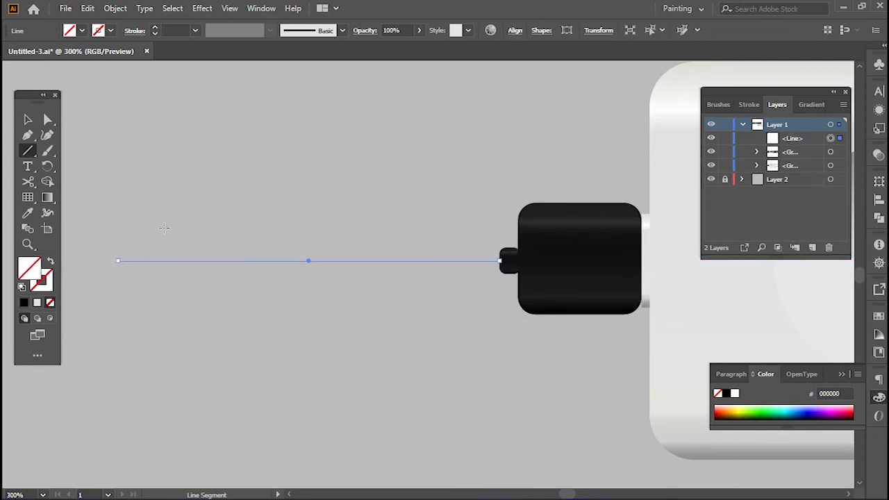
{"action": "scroll", "coordinate": [164, 228], "scroll_direction": "down", "scroll_amount": 1}
{"action": "left_click", "coordinate": [25, 304]}
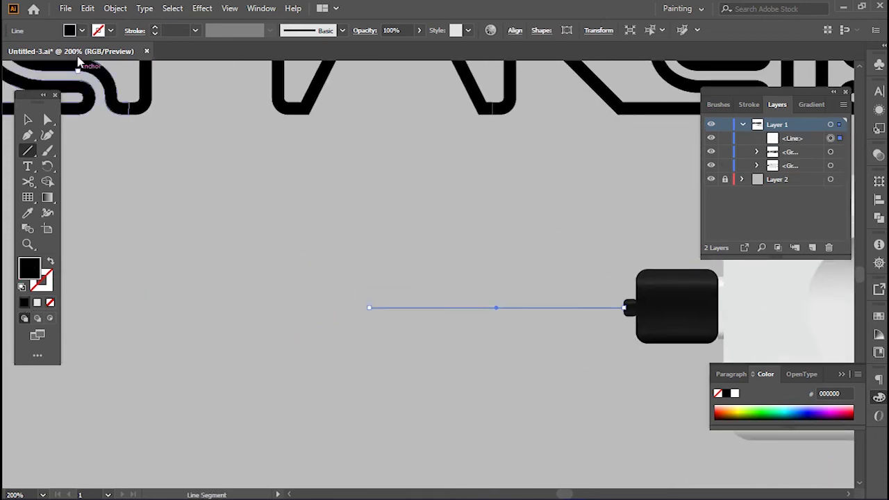
{"action": "left_click", "coordinate": [51, 264]}
{"action": "left_click", "coordinate": [155, 28]}
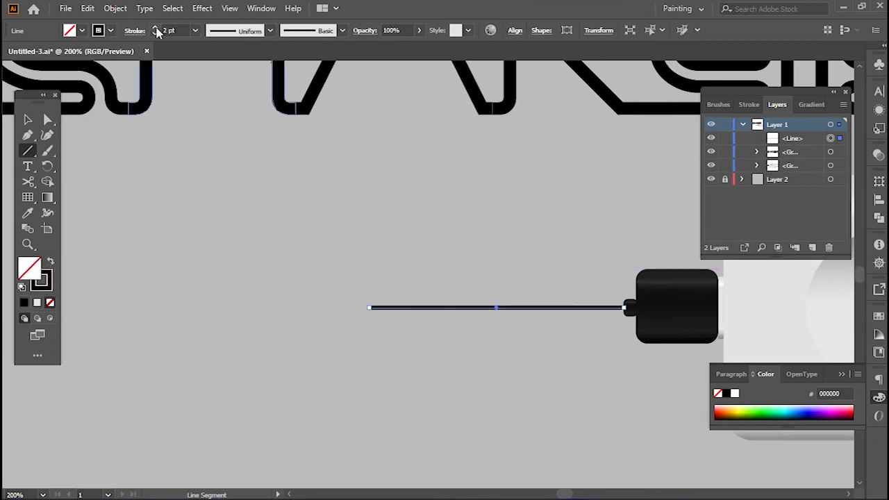
{"action": "left_click", "coordinate": [154, 28]}
- Lengthen the cable and attach its left end to the bottom of the C
{"action": "left_click_drag", "start_coordinate": [300, 203], "coordinate": [349, 229]}
{"action": "key", "text": "ctrl+minus"}
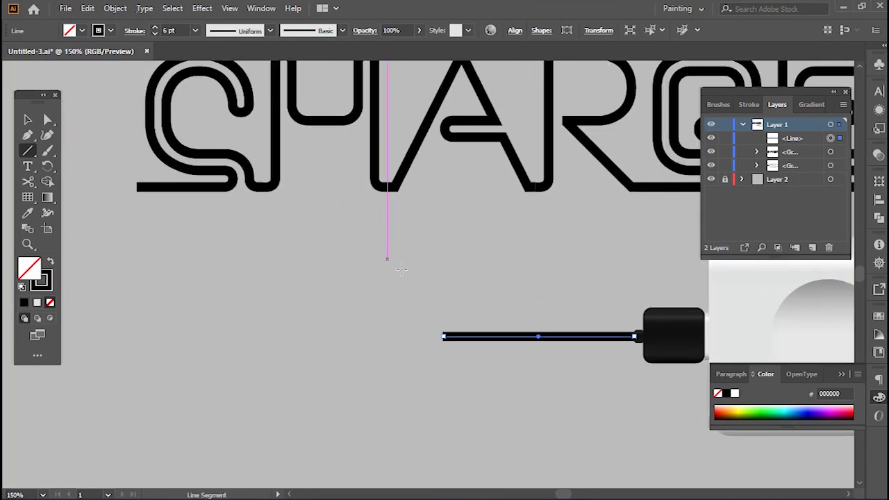
{"action": "key", "text": "v"}
{"action": "left_click_drag", "start_coordinate": [443, 338], "coordinate": [114, 341]}
{"action": "key", "text": "ctrl+minus"}
{"action": "key", "text": "ctrl+minus"}
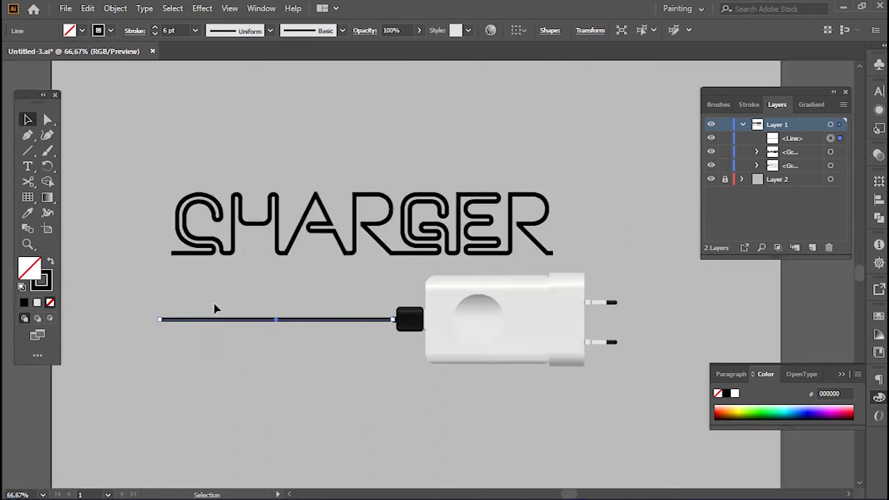
{"action": "left_click_drag", "start_coordinate": [253, 330], "coordinate": [185, 273]}
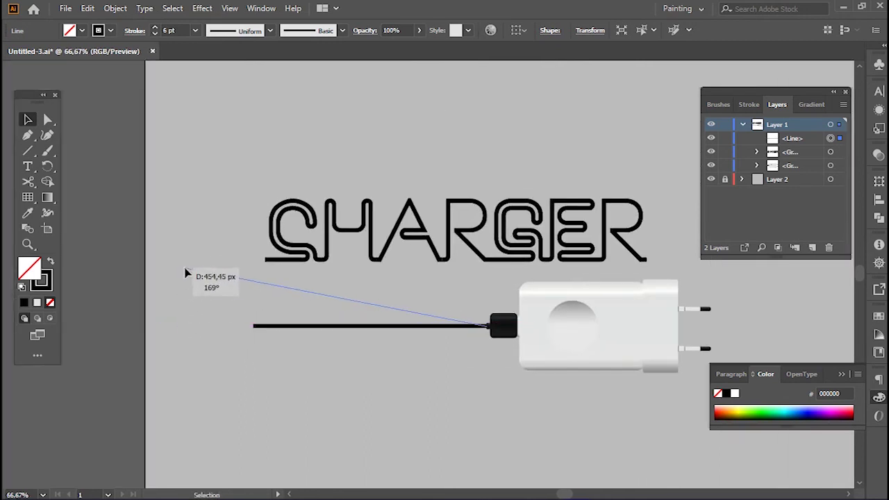
{"action": "left_click_drag", "start_coordinate": [222, 270], "coordinate": [266, 262]}
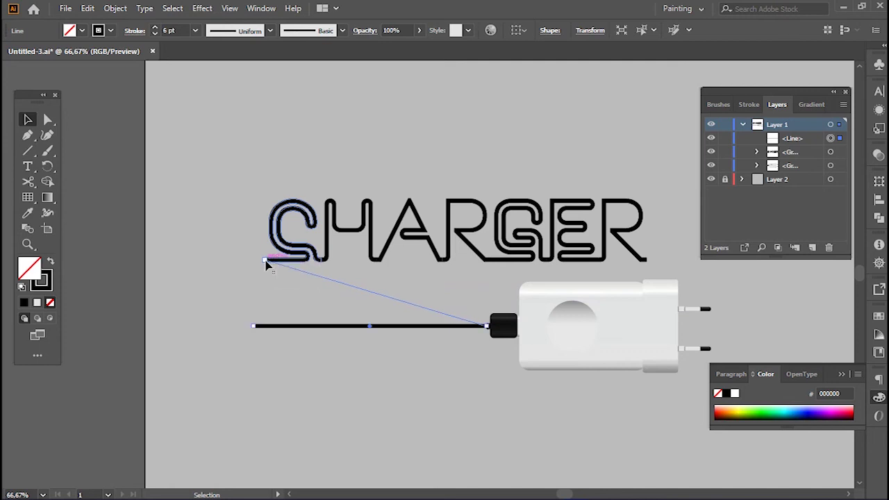
{"action": "scroll", "coordinate": [272, 269], "scroll_direction": "up", "scroll_amount": 4}
{"action": "key", "text": "ctrl+1"}
{"action": "key", "text": "shift+asciitilde"}
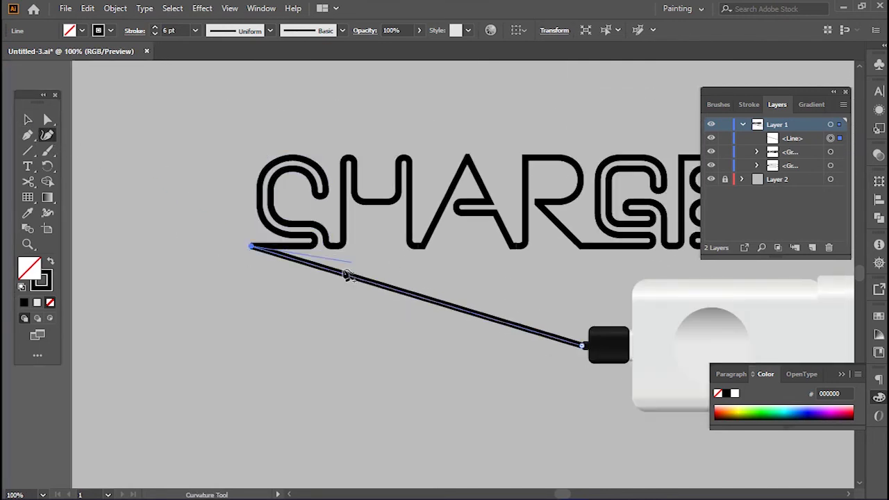
- Add two bend points and drag the cable into an S-curve with a wide left loop
{"action": "left_click", "coordinate": [304, 262]}
{"action": "left_click", "coordinate": [377, 284]}
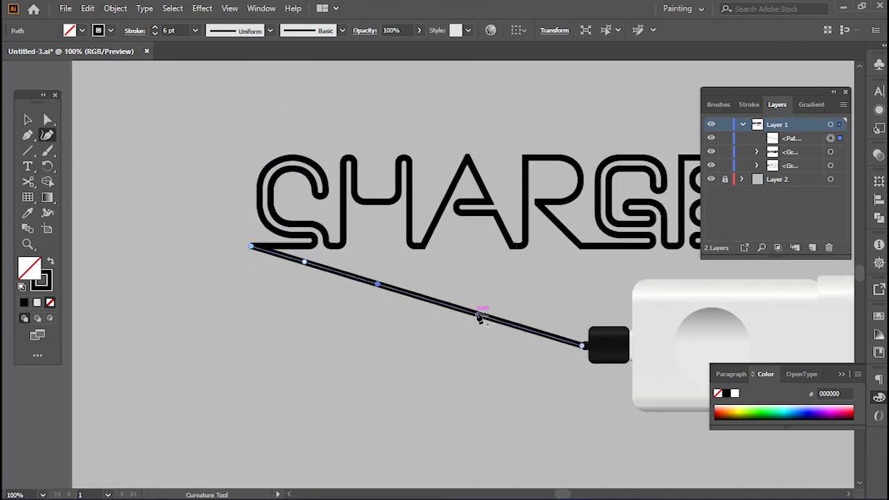
{"action": "left_click_drag", "start_coordinate": [477, 314], "coordinate": [453, 337]}
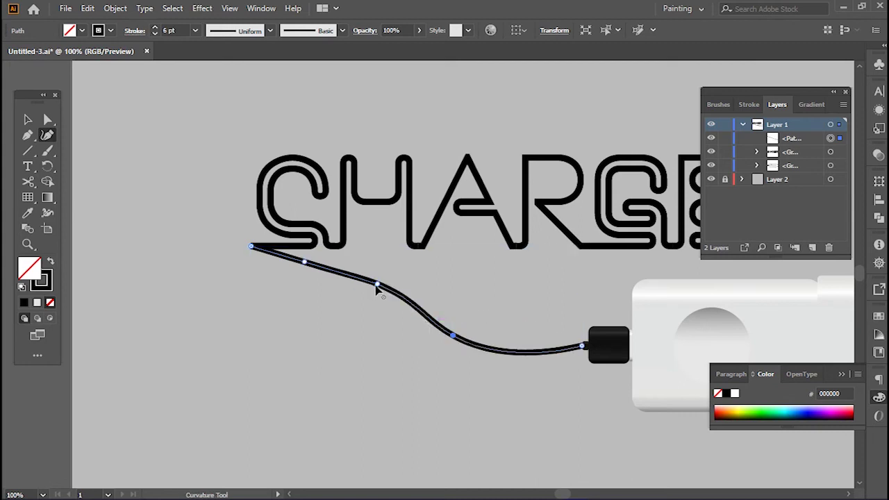
{"action": "left_click_drag", "start_coordinate": [378, 284], "coordinate": [324, 370]}
{"action": "left_click_drag", "start_coordinate": [304, 262], "coordinate": [187, 340]}
{"action": "left_click_drag", "start_coordinate": [213, 277], "coordinate": [211, 254]}
- Deepen the cable's lower dip and align its end with the C, undoing an unwanted bulge
{"action": "left_click", "coordinate": [291, 355]}
{"action": "left_click_drag", "start_coordinate": [329, 373], "coordinate": [366, 394]}
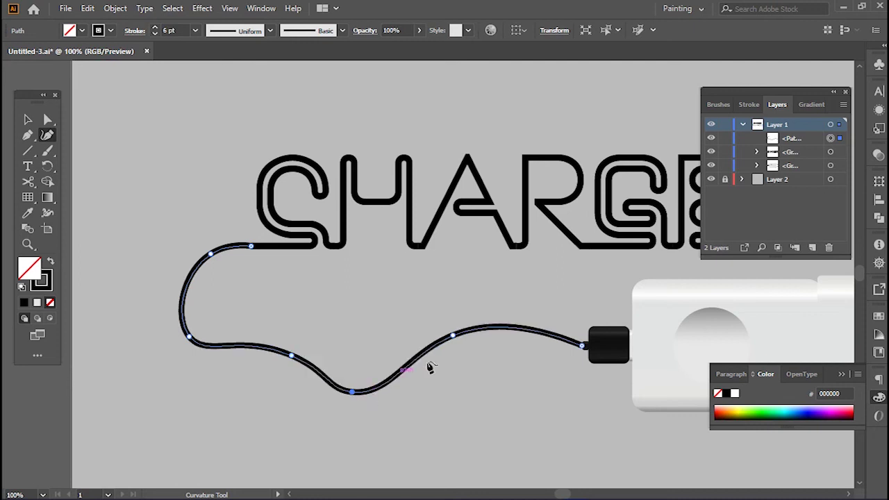
{"action": "left_click_drag", "start_coordinate": [452, 337], "coordinate": [448, 333]}
{"action": "left_click", "coordinate": [537, 341]}
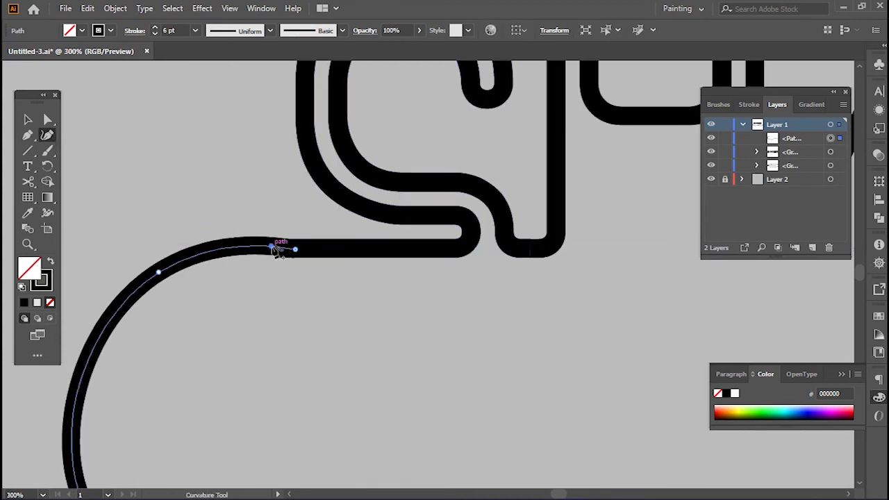
{"action": "left_click_drag", "start_coordinate": [272, 248], "coordinate": [271, 245]}
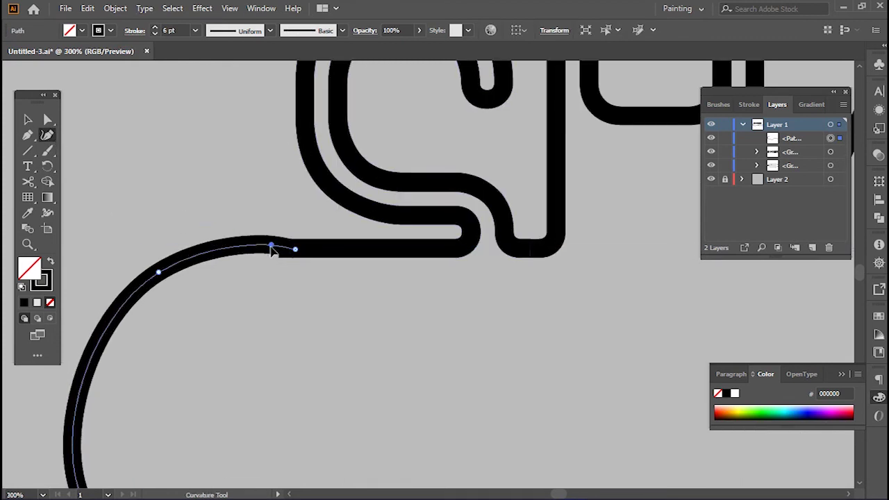
{"action": "key", "text": "ctrl+z"}
{"action": "scroll", "coordinate": [296, 251], "scroll_direction": "up", "scroll_amount": 2}
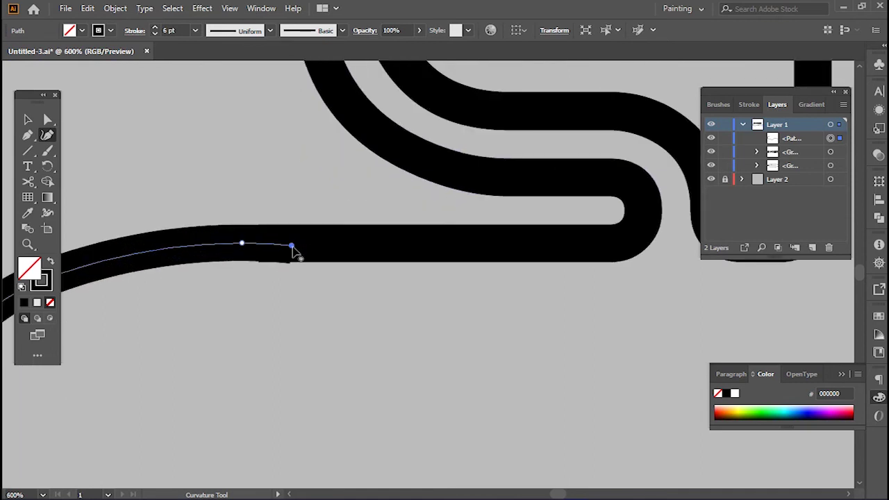
{"action": "left_click_drag", "start_coordinate": [292, 243], "coordinate": [293, 246]}
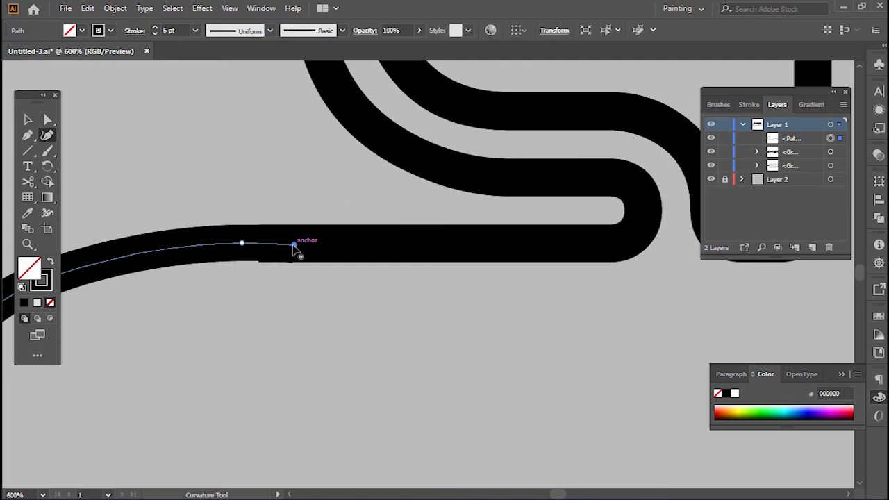
{"action": "scroll", "coordinate": [306, 249], "scroll_direction": "down", "scroll_amount": 4}
- Add corner points near the plug so the cable runs straight into it
{"action": "key", "text": "v"}
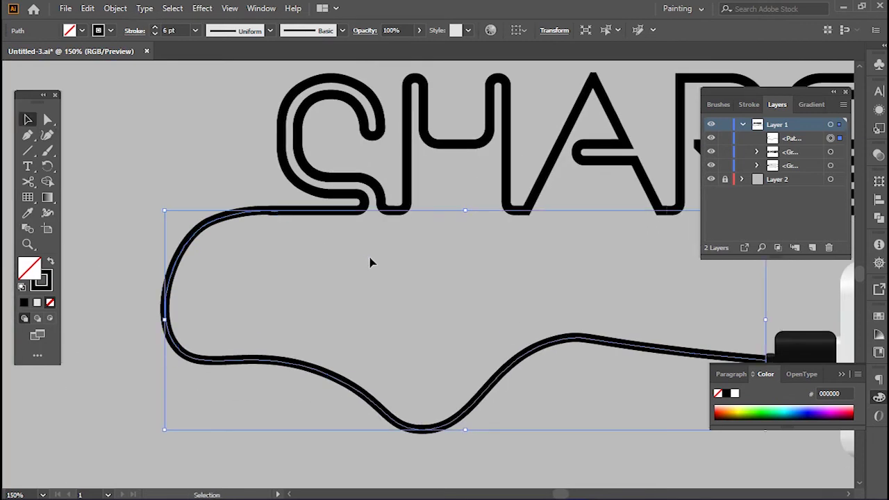
{"action": "scroll", "coordinate": [370, 257], "scroll_direction": "down", "scroll_amount": 2}
{"action": "left_click", "coordinate": [480, 265]}
{"action": "scroll", "coordinate": [480, 264], "scroll_direction": "right", "scroll_amount": 3}
{"action": "scroll", "coordinate": [540, 224], "scroll_direction": "up", "scroll_amount": 3}
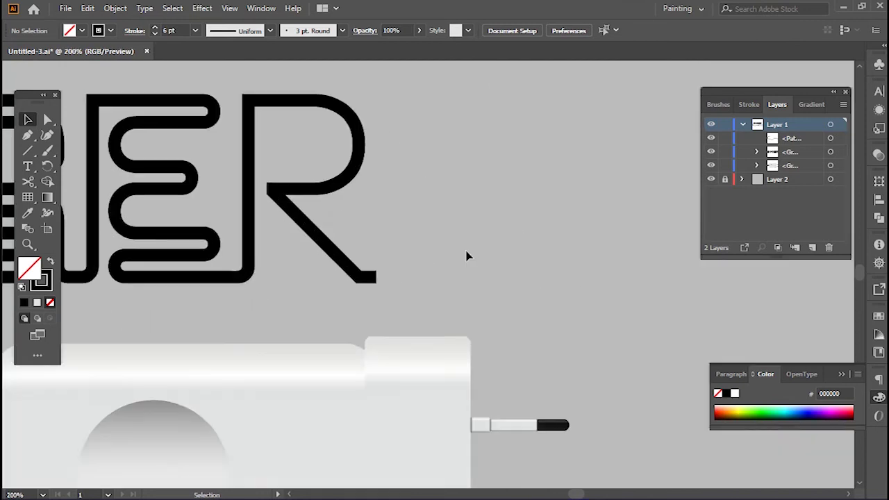
{"action": "left_click_drag", "start_coordinate": [63, 352], "coordinate": [641, 189]}
{"action": "scroll", "coordinate": [588, 304], "scroll_direction": "up", "scroll_amount": 2}
{"action": "left_click", "coordinate": [479, 220]}
{"action": "scroll", "coordinate": [510, 232], "scroll_direction": "up", "scroll_amount": 3}
{"action": "key", "text": "shift+grave"}
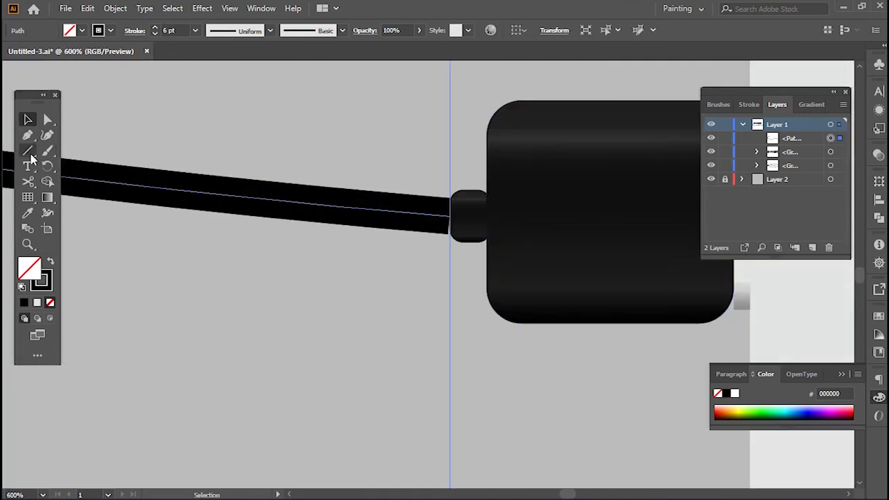
{"action": "left_click", "coordinate": [423, 214]}
{"action": "double_click", "coordinate": [425, 215]}
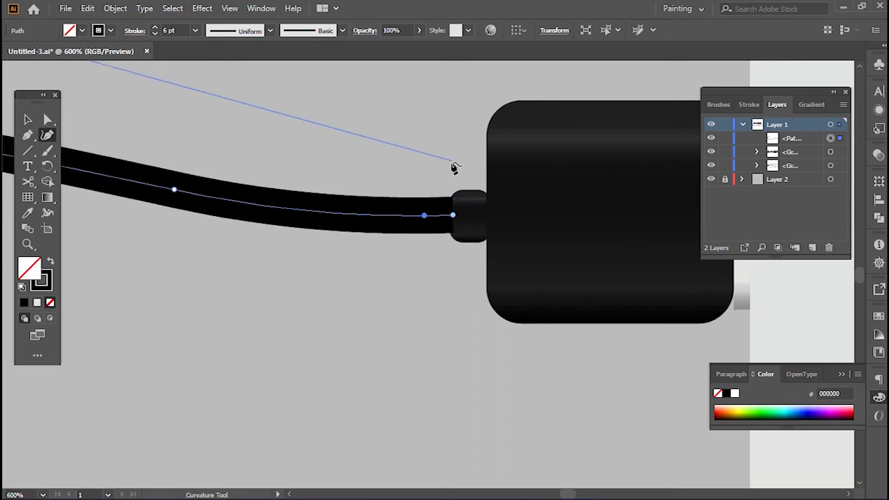
{"action": "double_click", "coordinate": [450, 218]}
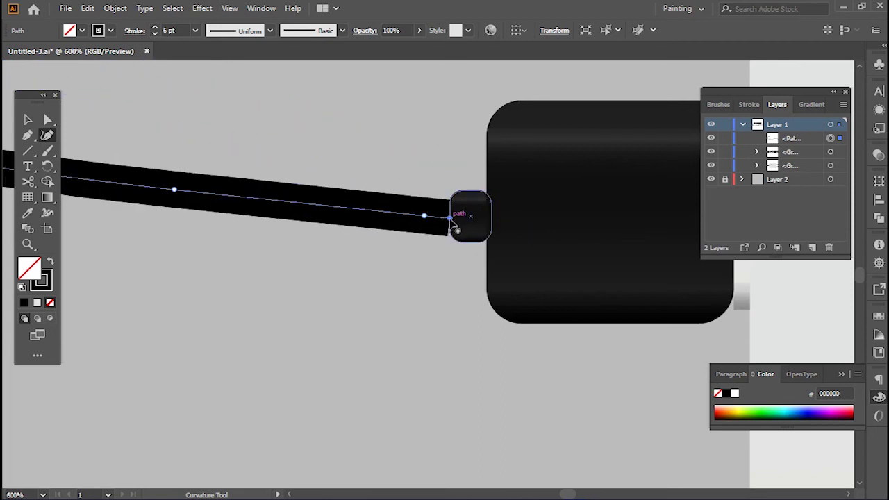
- Move the cable path beneath the lettering and charger groups in Layers
{"action": "key", "text": "v"}
{"action": "left_click_drag", "start_coordinate": [774, 141], "coordinate": [773, 172]}
{"action": "left_click", "coordinate": [438, 175]}
{"action": "key", "text": "ctrl+0"}
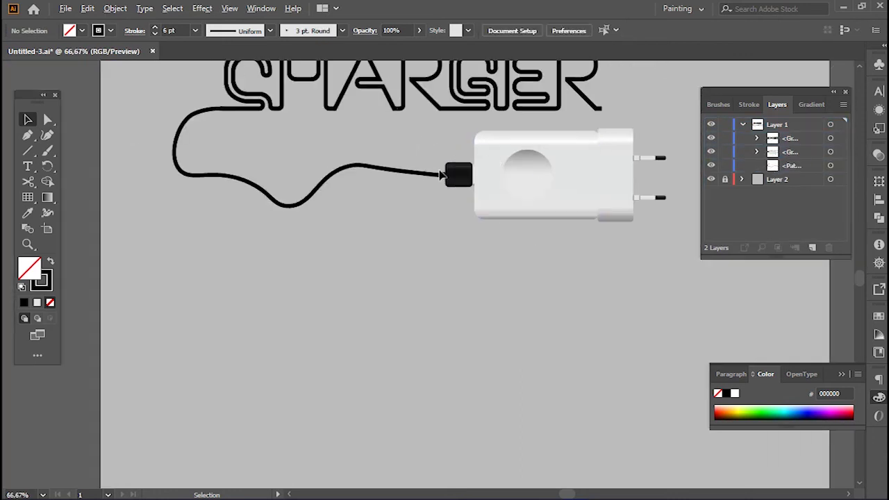
{"action": "key", "text": "ctrl+equal"}
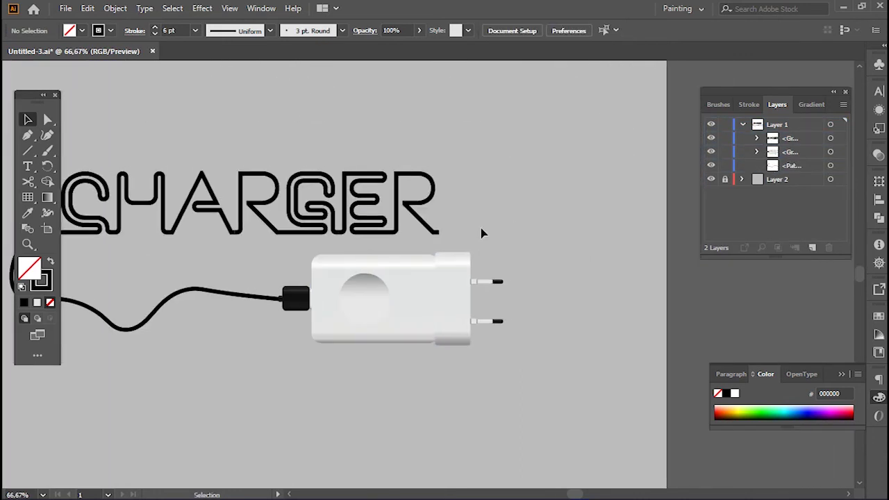
- Draw a new stroke from the R's tail running right, then up to the right
{"action": "left_click", "coordinate": [228, 291]}
{"action": "left_click", "coordinate": [322, 134]}
{"action": "key", "text": "p"}
{"action": "scroll", "coordinate": [431, 233], "scroll_direction": "up", "scroll_amount": 3}
{"action": "scroll", "coordinate": [410, 252], "scroll_direction": "up", "scroll_amount": 2}
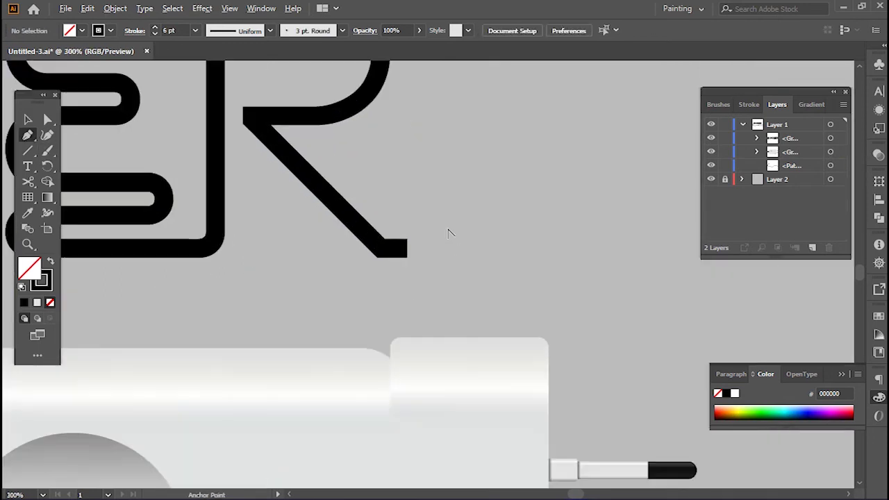
{"action": "left_click", "coordinate": [407, 252]}
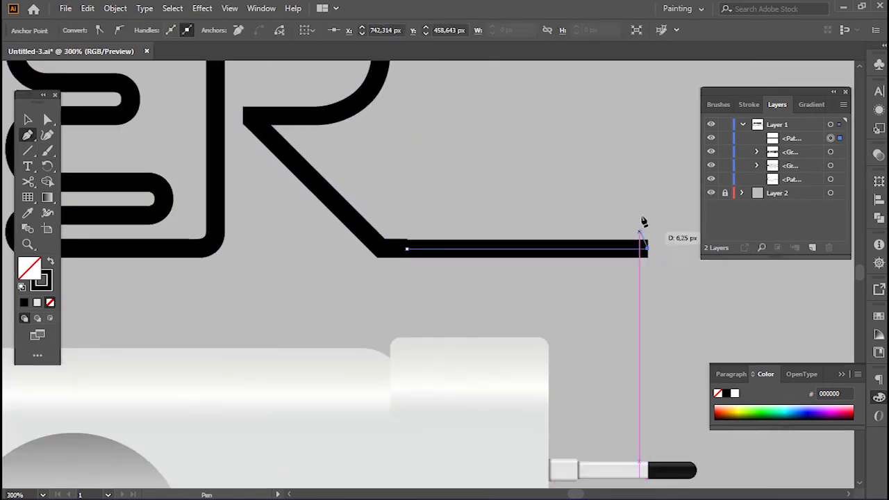
{"action": "left_click", "coordinate": [649, 252]}
{"action": "scroll", "coordinate": [647, 252], "scroll_direction": "down", "scroll_amount": 1}
{"action": "left_click", "coordinate": [577, 250]}
{"action": "left_click", "coordinate": [657, 168]}
- Curve the R's tail stroke into a smooth S-shape by removing its corner anchors
{"action": "key", "text": "shift+grave"}
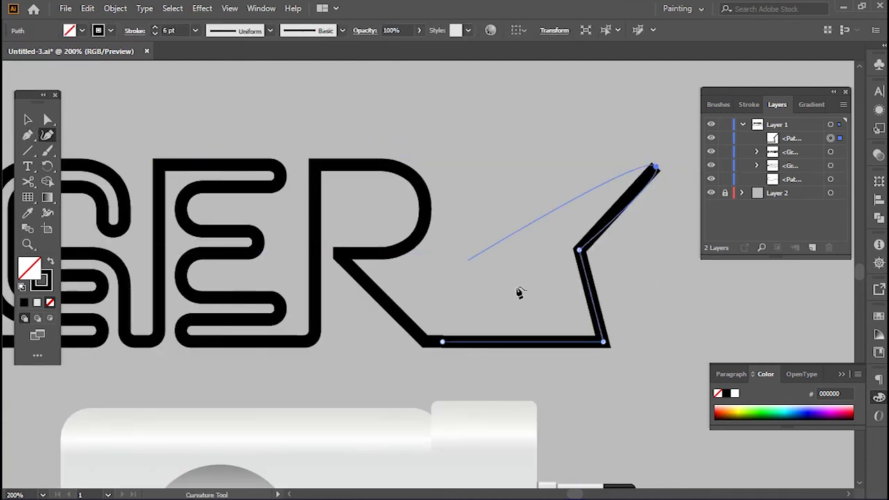
{"action": "left_click_drag", "start_coordinate": [587, 342], "coordinate": [584, 353]}
{"action": "key", "text": "Delete"}
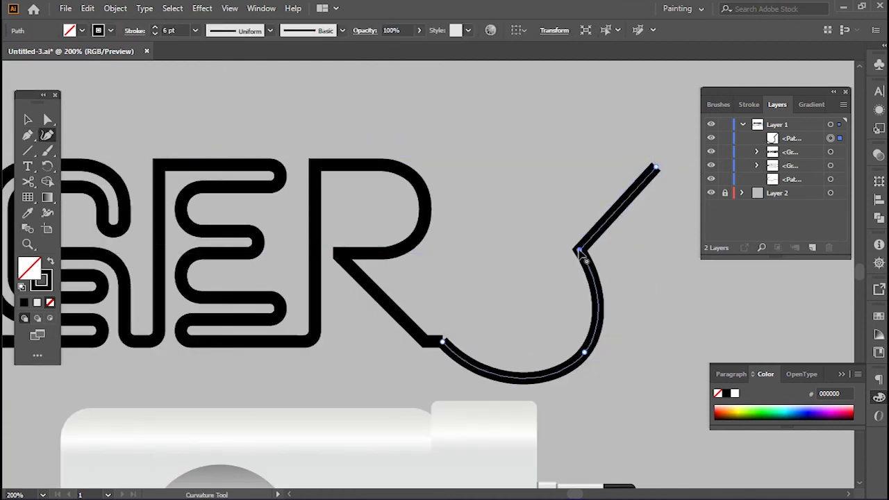
{"action": "left_click", "coordinate": [599, 199]}
{"action": "left_click", "coordinate": [577, 250]}
{"action": "key", "text": "Delete"}
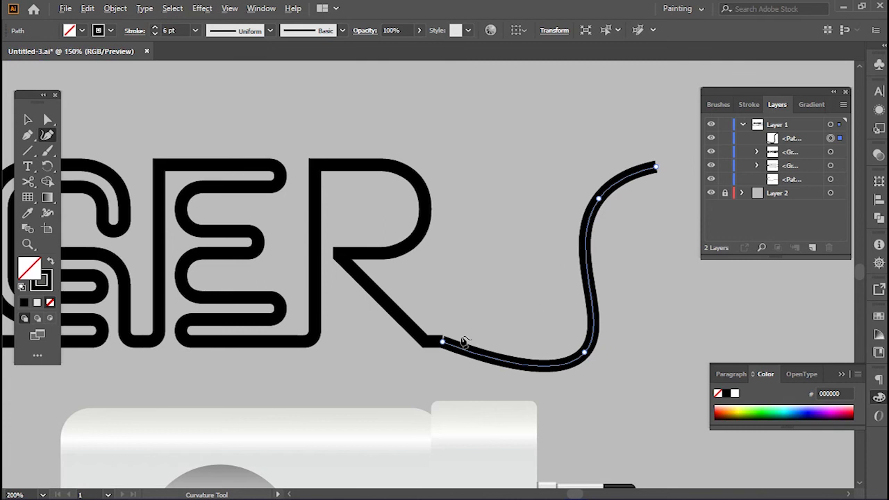
{"action": "scroll", "coordinate": [470, 364], "scroll_direction": "up", "scroll_amount": 3}
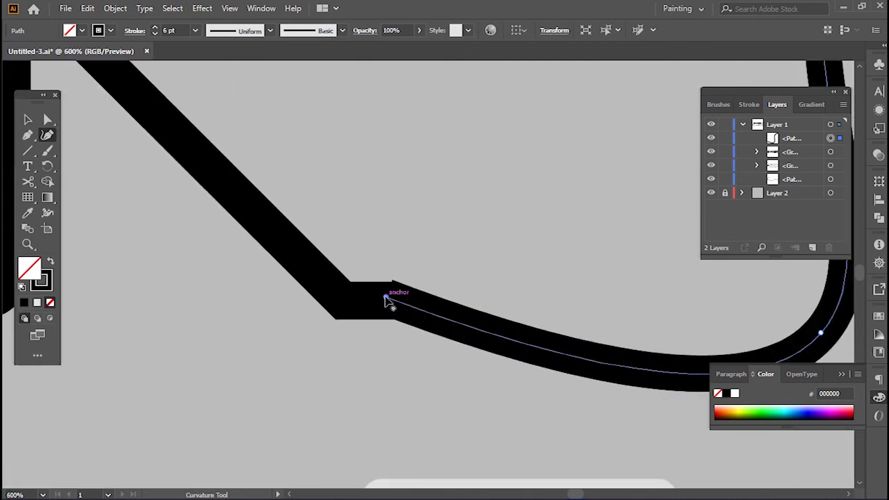
{"action": "scroll", "coordinate": [383, 302], "scroll_direction": "up", "scroll_amount": 2}
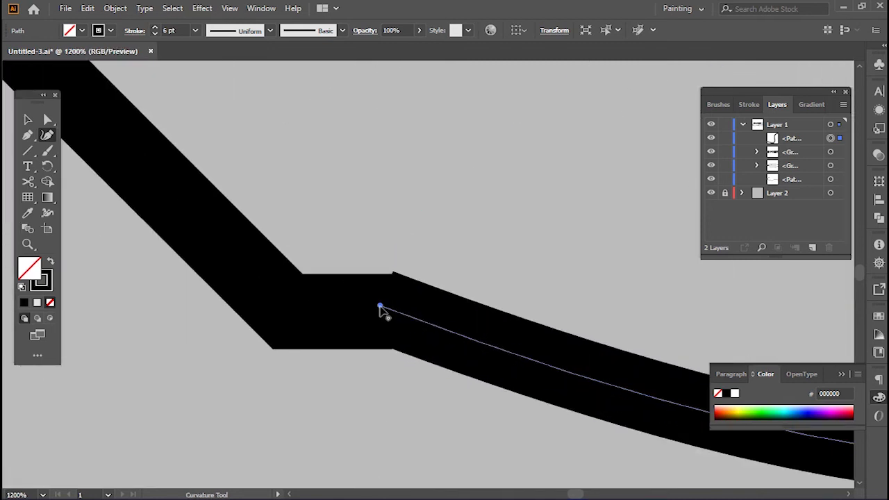
{"action": "scroll", "coordinate": [379, 305], "scroll_direction": "down", "scroll_amount": 3}
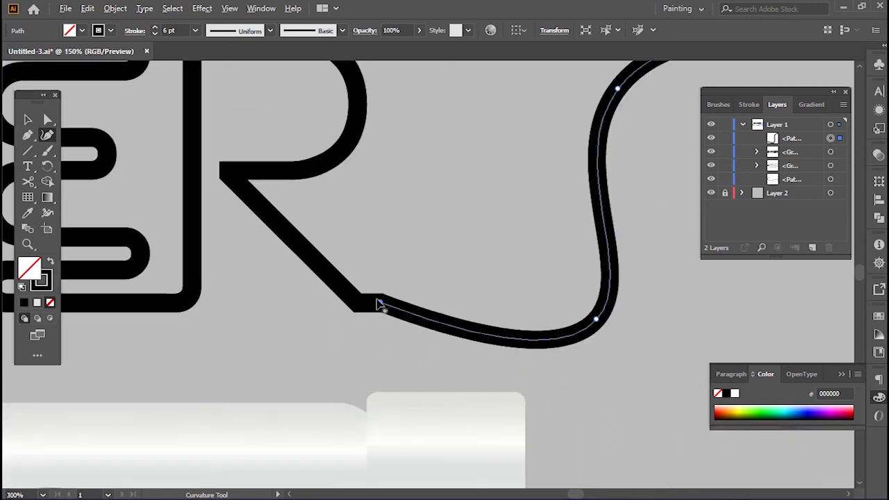
{"action": "key", "text": "v"}
{"action": "scroll", "coordinate": [379, 306], "scroll_direction": "down", "scroll_amount": 3}
{"action": "left_click", "coordinate": [584, 240]}
{"action": "scroll", "coordinate": [581, 250], "scroll_direction": "up", "scroll_amount": 1}
{"action": "scroll", "coordinate": [582, 256], "scroll_direction": "up", "scroll_amount": 2}
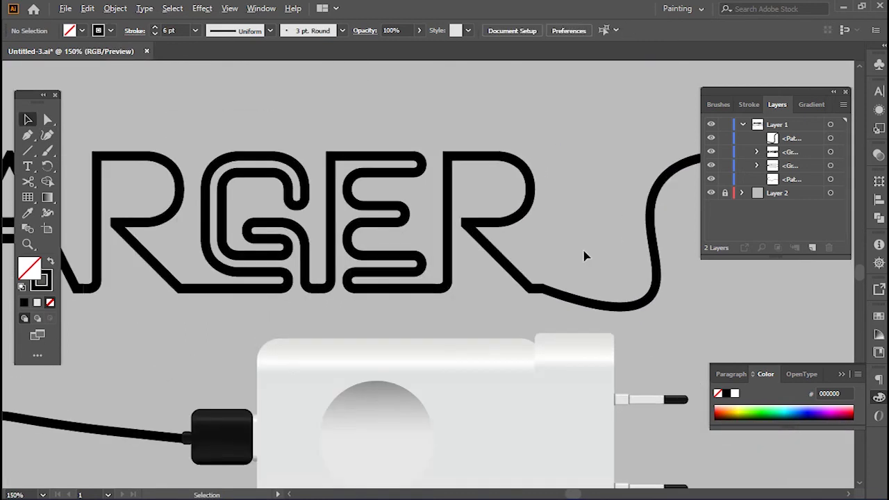
{"action": "scroll", "coordinate": [383, 266], "scroll_direction": "up", "scroll_amount": 1}
{"action": "scroll", "coordinate": [383, 303], "scroll_direction": "up", "scroll_amount": 1}
{"action": "scroll", "coordinate": [395, 303], "scroll_direction": "up", "scroll_amount": 1}
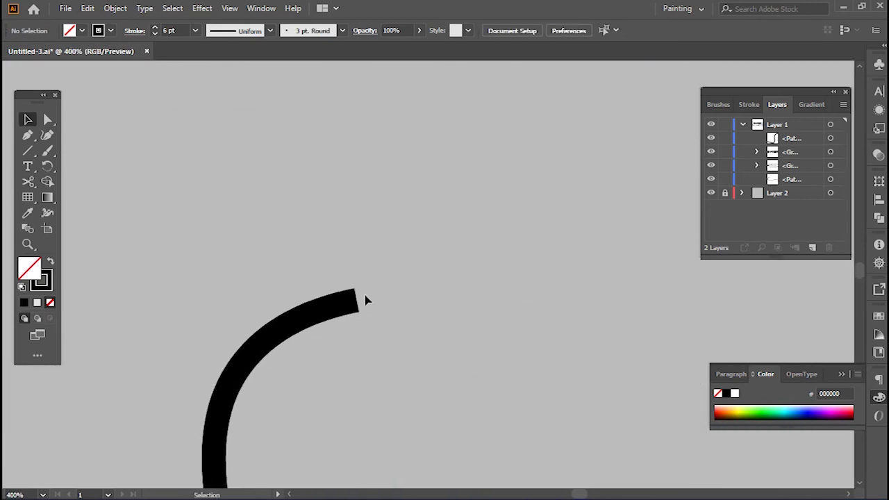
- Ungroup the black plug into its separate parts
{"action": "scroll", "coordinate": [367, 300], "scroll_direction": "down", "scroll_amount": 3}
{"action": "scroll", "coordinate": [317, 355], "scroll_direction": "up", "scroll_amount": 3}
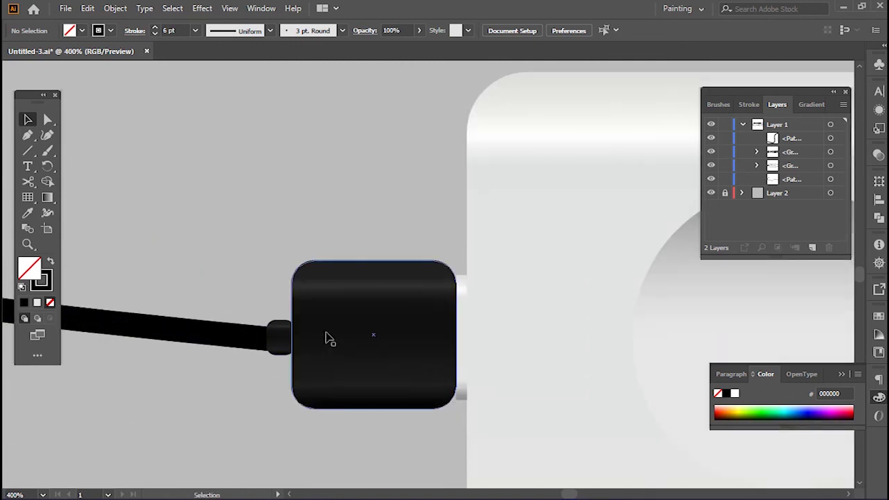
{"action": "scroll", "coordinate": [330, 338], "scroll_direction": "up", "scroll_amount": 2}
{"action": "scroll", "coordinate": [371, 287], "scroll_direction": "down", "scroll_amount": 1}
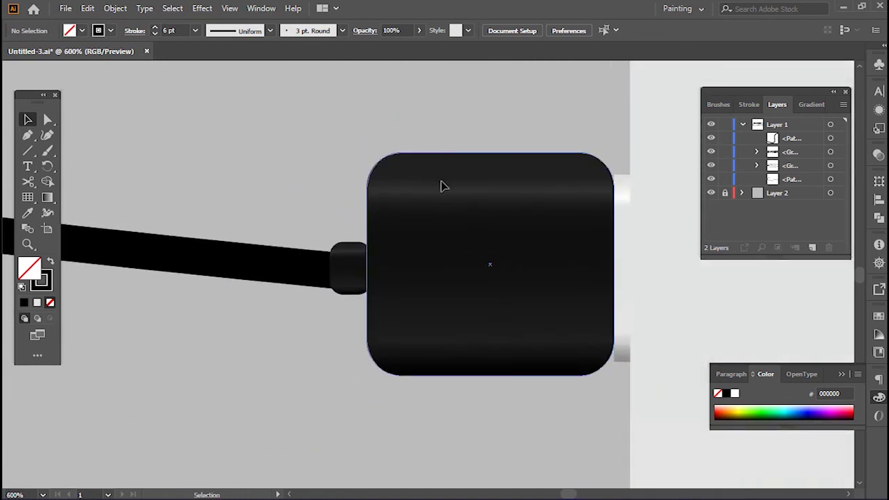
{"action": "right_click", "coordinate": [442, 186]}
{"action": "left_click", "coordinate": [471, 287]}
{"action": "left_click", "coordinate": [435, 299]}
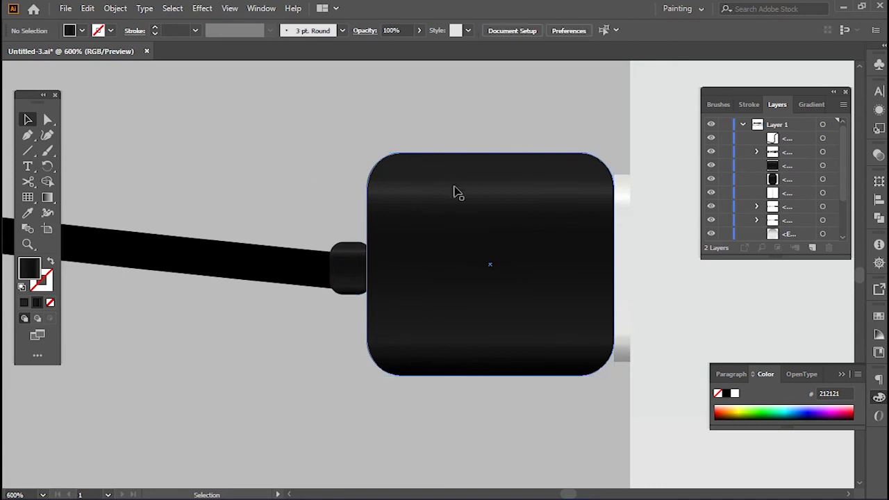
- Move the black plug body to the cable's upper end and shorten it from the top
{"action": "scroll", "coordinate": [455, 193], "scroll_direction": "down", "scroll_amount": 4}
{"action": "scroll", "coordinate": [361, 312], "scroll_direction": "up", "scroll_amount": 1}
{"action": "scroll", "coordinate": [419, 245], "scroll_direction": "up", "scroll_amount": 1}
{"action": "left_click", "coordinate": [439, 265]}
{"action": "mouse_move", "coordinate": [439, 265]}
{"action": "left_mouse_down"}
{"action": "mouse_move", "coordinate": [451, 227]}
{"action": "mouse_move", "coordinate": [456, 242]}
{"action": "left_mouse_up"}
{"action": "scroll", "coordinate": [482, 206], "scroll_direction": "up", "scroll_amount": 1}
{"action": "scroll", "coordinate": [537, 171], "scroll_direction": "up", "scroll_amount": 1}
{"action": "left_click", "coordinate": [560, 224]}
{"action": "left_click", "coordinate": [466, 129]}
{"action": "left_click_drag", "start_coordinate": [464, 129], "coordinate": [464, 167]}
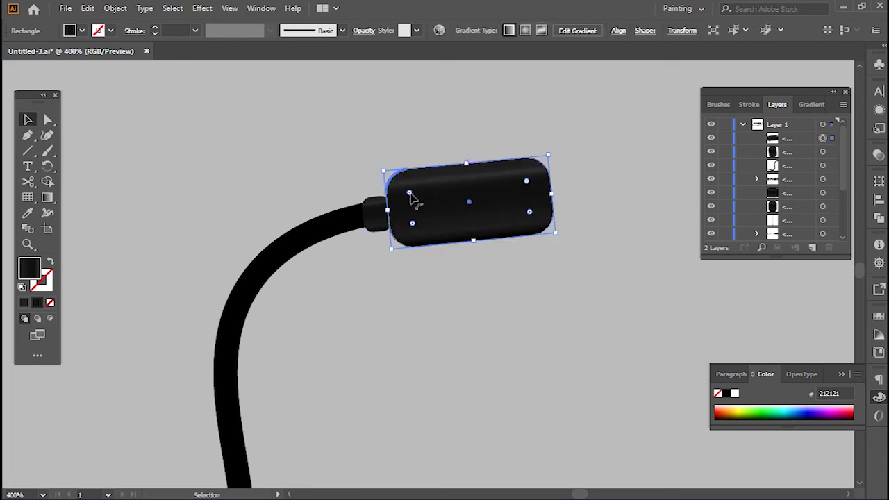
{"action": "left_click", "coordinate": [448, 135]}
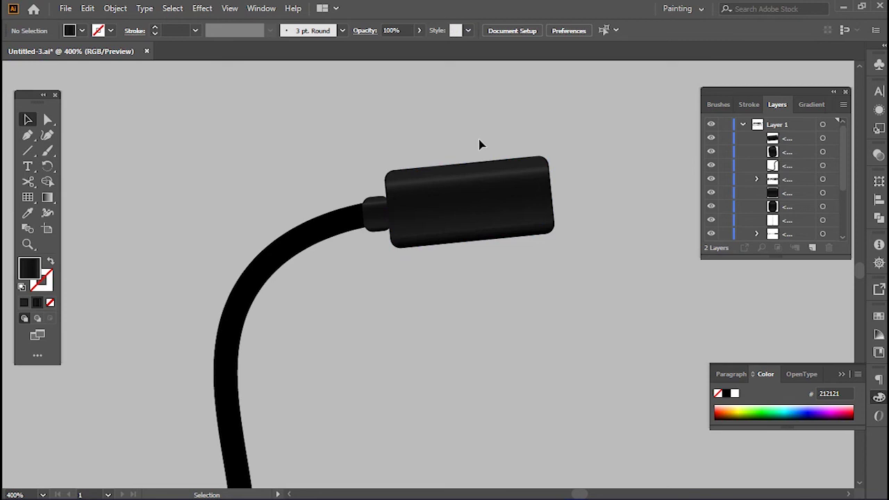
- Draw a small rectangle at the plug's end, rotate it to match, and move it lower in Layers
{"action": "left_click_drag", "start_coordinate": [507, 174], "coordinate": [390, 181]}
{"action": "key", "text": "m"}
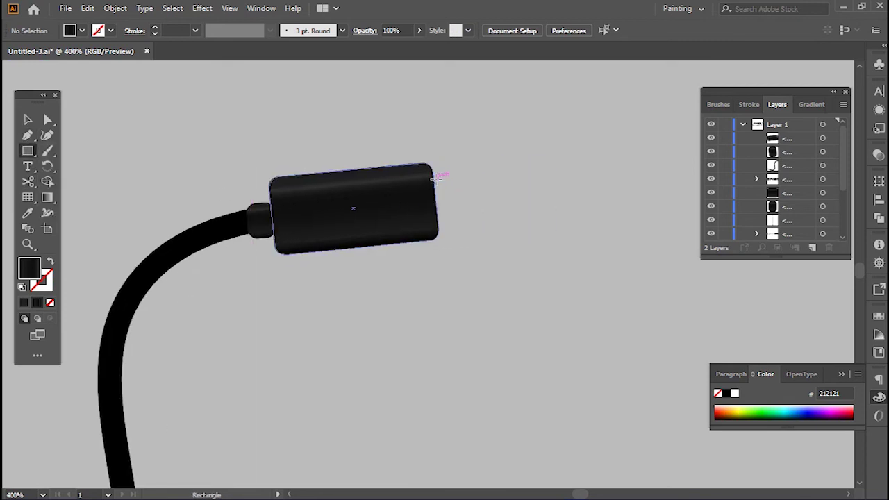
{"action": "left_click_drag", "start_coordinate": [434, 176], "coordinate": [469, 225]}
{"action": "key", "text": "v"}
{"action": "left_click_drag", "start_coordinate": [475, 175], "coordinate": [471, 171]}
{"action": "left_click", "coordinate": [591, 196]}
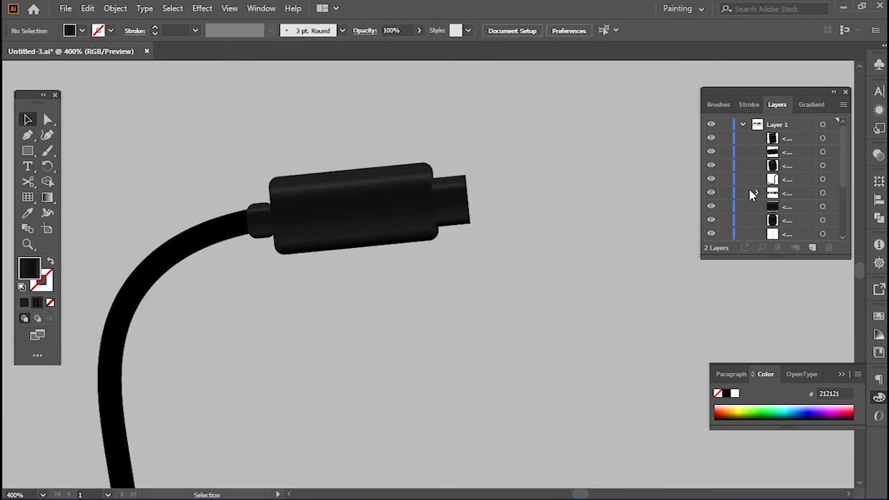
{"action": "left_click", "coordinate": [776, 138]}
{"action": "left_click_drag", "start_coordinate": [776, 139], "coordinate": [776, 172]}
- Give the tip rectangle a white fill, then a gradient fill
{"action": "left_click", "coordinate": [467, 200]}
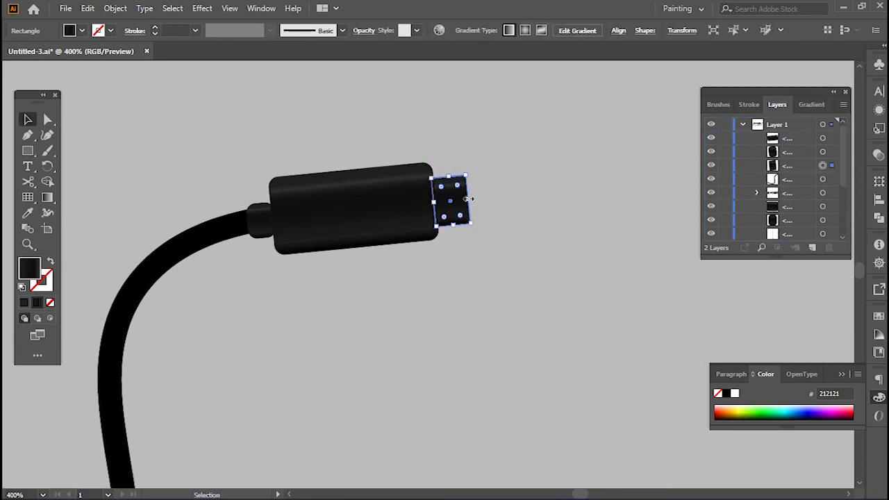
{"action": "double_click", "coordinate": [29, 267]}
{"action": "left_click_drag", "start_coordinate": [99, 264], "coordinate": [92, 256]}
{"action": "left_click", "coordinate": [399, 261]}
{"action": "key", "text": "shift+period"}
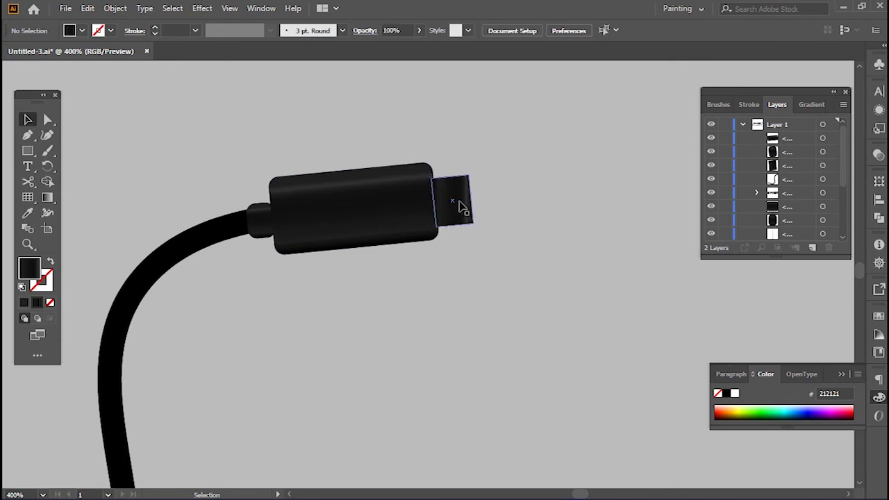
{"action": "left_click", "coordinate": [502, 162]}
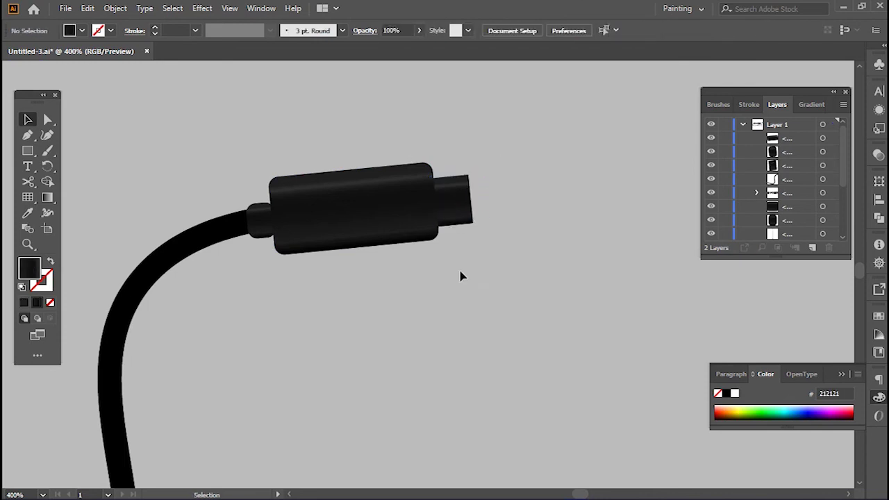
{"action": "key", "text": "ctrl+equal"}
{"action": "left_click", "coordinate": [476, 278]}
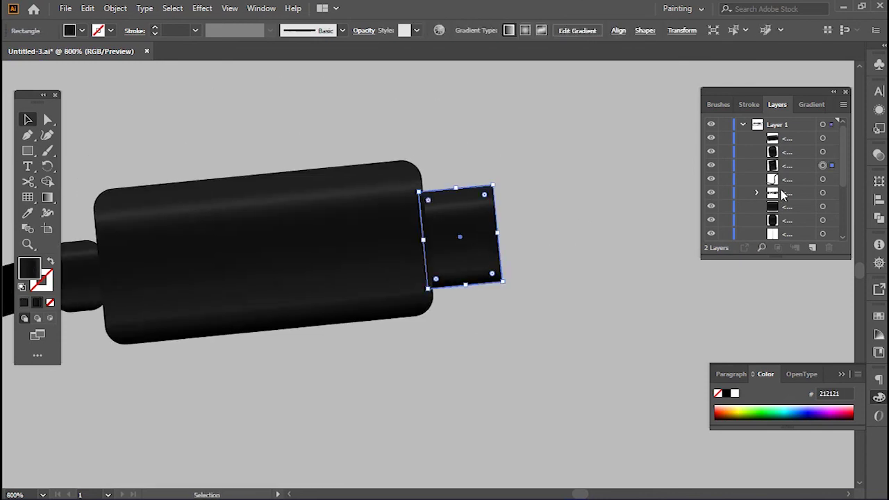
- Set the first gradient stops to greys 545454 and 717171
{"action": "left_click", "coordinate": [821, 106]}
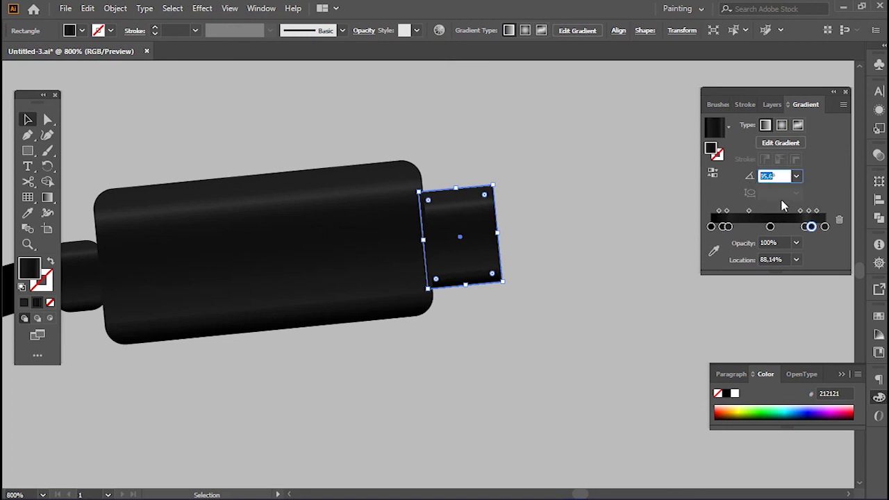
{"action": "double_click", "coordinate": [711, 226]}
{"action": "left_click", "coordinate": [738, 203]}
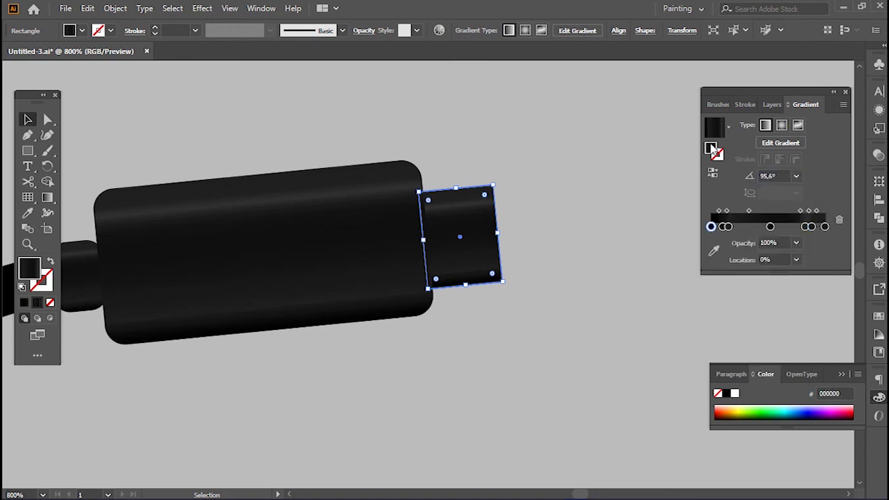
{"action": "double_click", "coordinate": [712, 148]}
{"action": "type", "text": "545454"}
{"action": "left_click", "coordinate": [398, 260]}
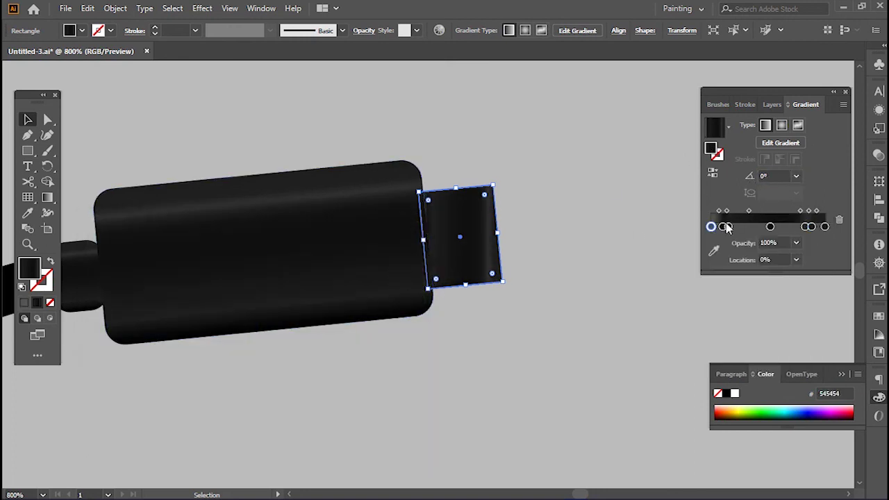
{"action": "double_click", "coordinate": [712, 150]}
{"action": "type", "text": "717171"}
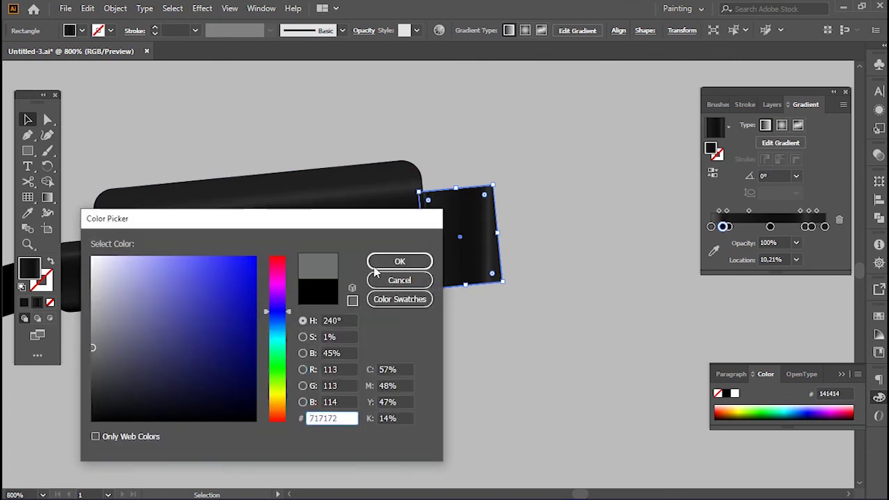
{"action": "key", "text": "Return"}
- Set the middle gradient stop to light grey 9e9e9e and another stop to dark 212121
{"action": "left_click", "coordinate": [769, 227]}
{"action": "double_click", "coordinate": [712, 149]}
{"action": "type", "text": "9e9e9e"}
{"action": "left_click", "coordinate": [400, 261]}
{"action": "left_click_drag", "start_coordinate": [768, 227], "coordinate": [770, 227]}
{"action": "double_click", "coordinate": [712, 149]}
{"action": "type", "text": "9e9e9e"}
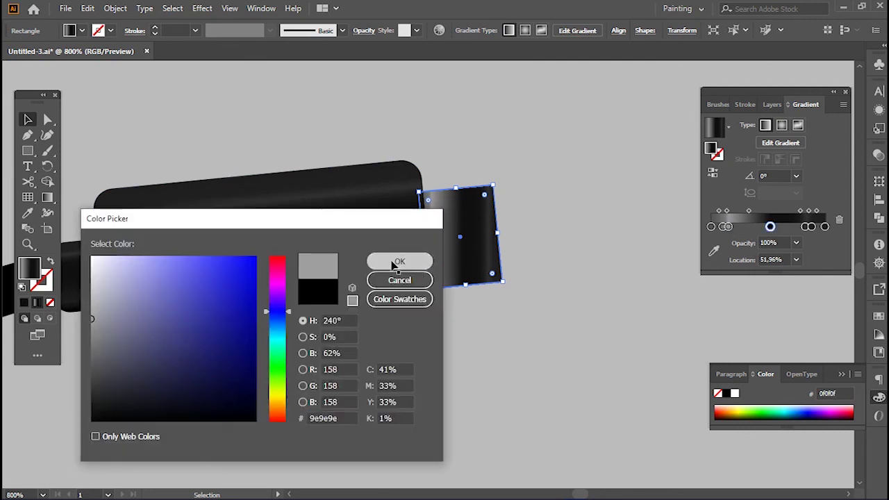
{"action": "left_click", "coordinate": [398, 261]}
{"action": "double_click", "coordinate": [712, 149]}
{"action": "type", "text": "212121"}
{"action": "left_click", "coordinate": [399, 262]}
- Shift the right stop and recolour it light grey cccccc, with the last stop at 7a7a7a
{"action": "left_click_drag", "start_coordinate": [805, 227], "coordinate": [812, 227]}
{"action": "double_click", "coordinate": [811, 226]}
{"action": "double_click", "coordinate": [712, 149]}
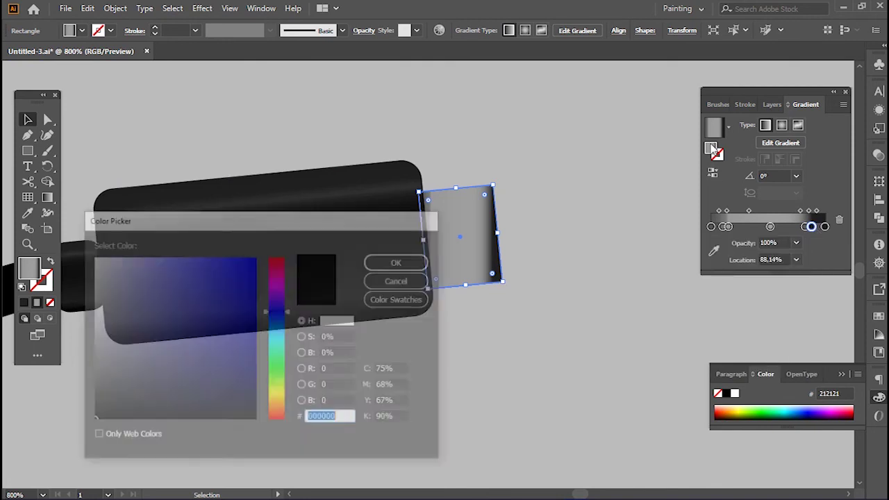
{"action": "type", "text": "777777"}
{"action": "left_click_drag", "start_coordinate": [90, 343], "coordinate": [93, 293]}
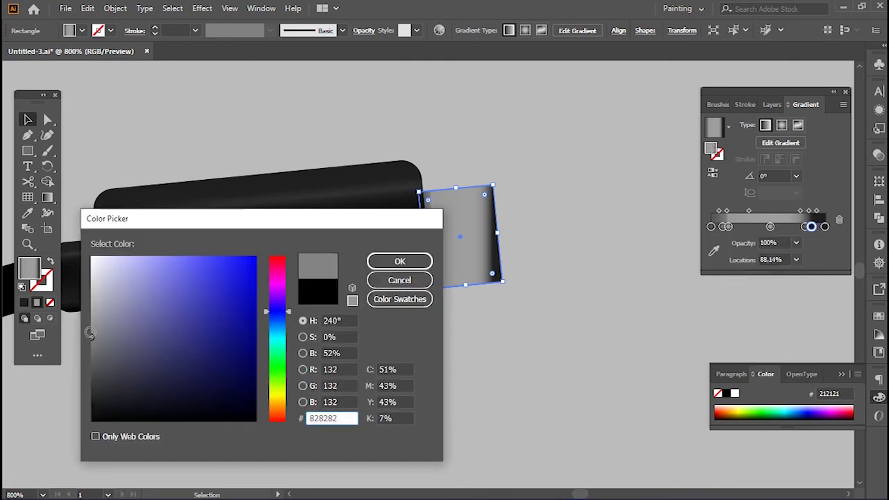
{"action": "key", "text": "Return"}
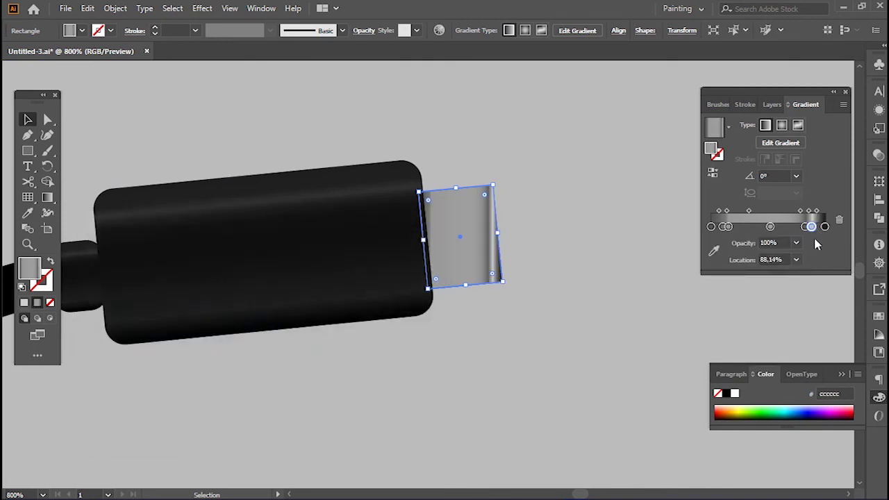
{"action": "left_click", "coordinate": [826, 227]}
{"action": "double_click", "coordinate": [712, 149]}
{"action": "type", "text": "6d6d6d"}
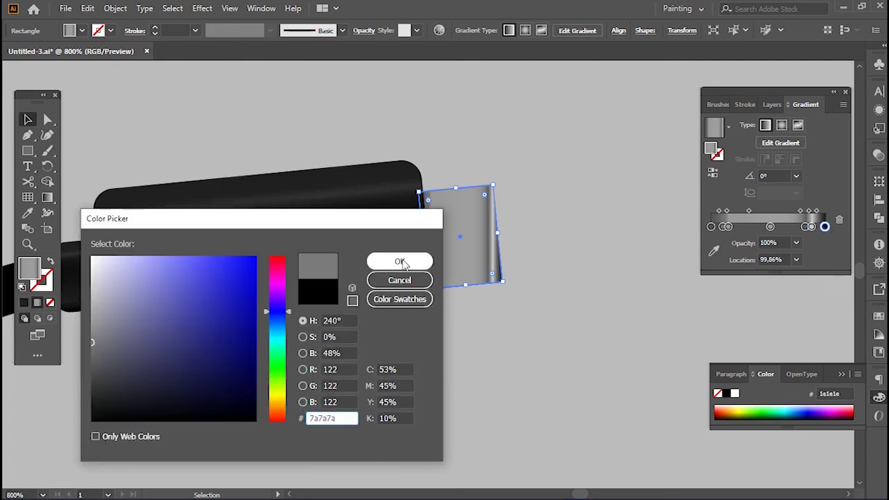
{"action": "left_click", "coordinate": [401, 262]}
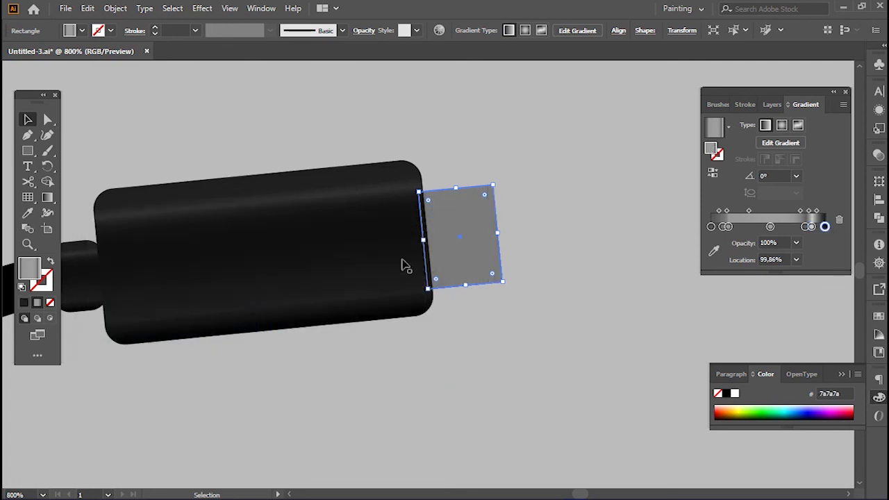
{"action": "left_click", "coordinate": [796, 173]}
{"action": "type", "text": "95.6"}
- Apply a 95.6° gradient angle, keeping the gradient type linear
{"action": "key", "text": "Return"}
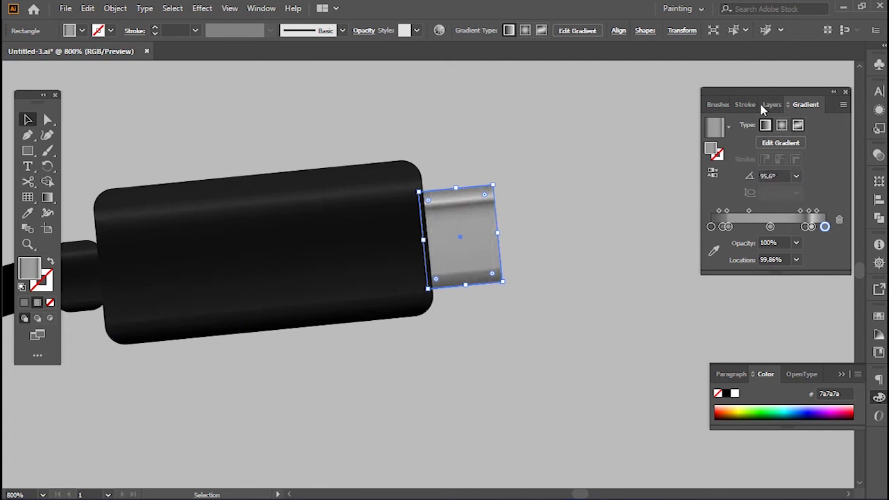
{"action": "left_click", "coordinate": [798, 125]}
{"action": "left_click", "coordinate": [766, 125]}
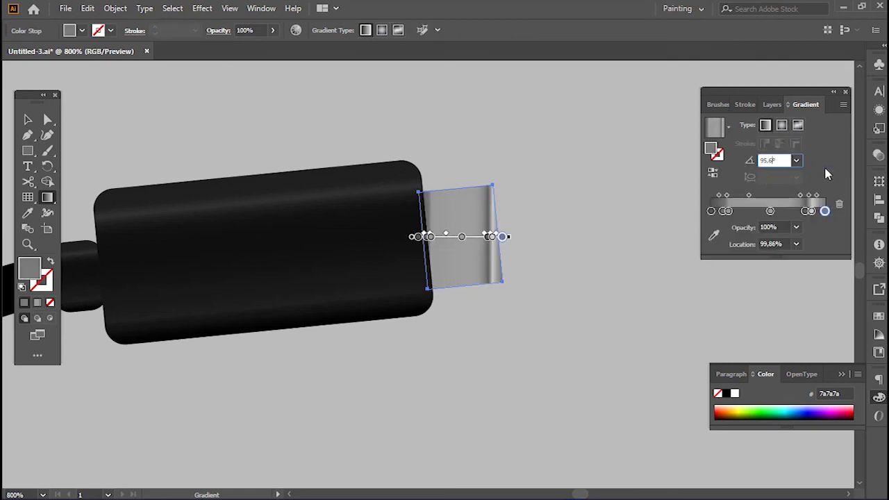
- Reapply the 95.6° angle and lighten the middle gradient stop to b2b2b2
{"action": "key", "text": "Return"}
{"action": "scroll", "coordinate": [458, 209], "scroll_direction": "up", "scroll_amount": 1}
{"action": "left_click", "coordinate": [462, 192]}
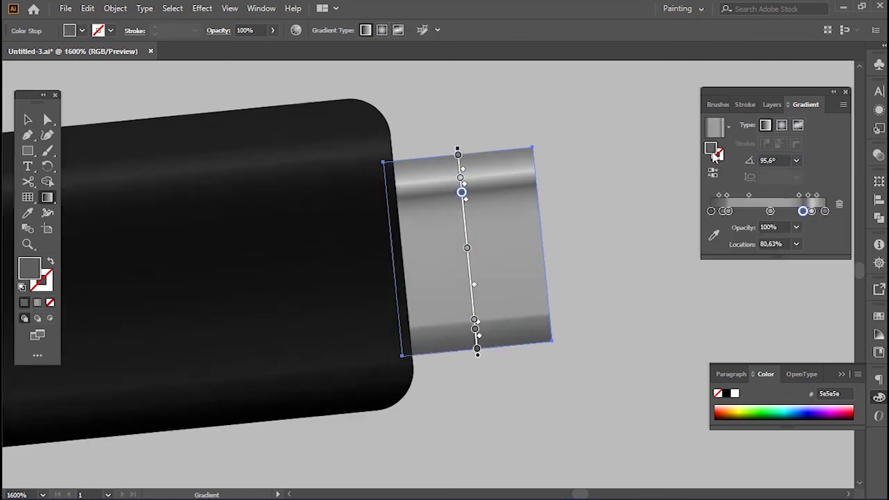
{"action": "double_click", "coordinate": [711, 148]}
{"action": "left_click", "coordinate": [399, 262]}
{"action": "left_click", "coordinate": [771, 210]}
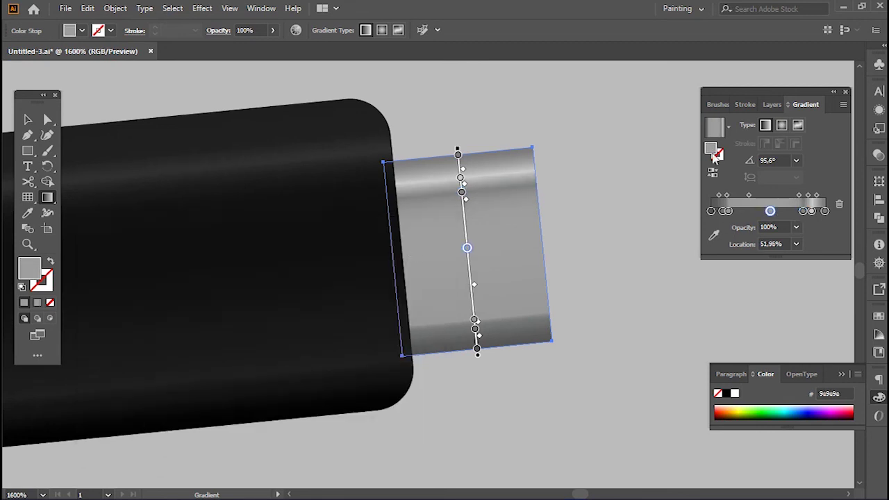
{"action": "double_click", "coordinate": [711, 148]}
{"action": "left_click", "coordinate": [91, 308]}
{"action": "left_click", "coordinate": [399, 262]}
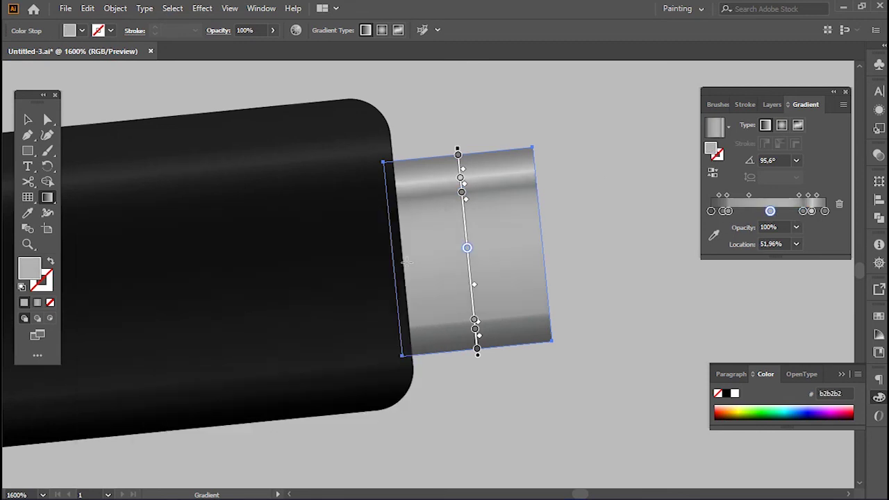
- Recolour a stop to 9f9fa0, nudge the next stop right, and darken the left-end stop
{"action": "double_click", "coordinate": [711, 148]}
{"action": "type", "text": "9f9fa0"}
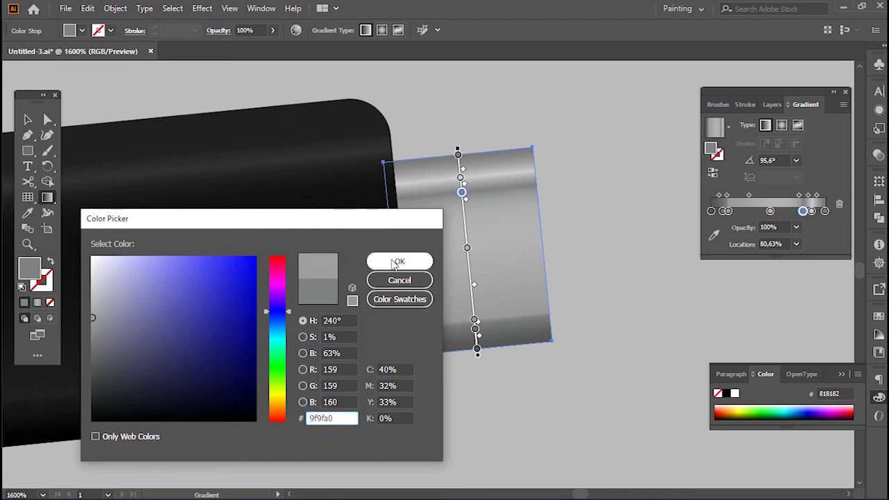
{"action": "left_click", "coordinate": [399, 262]}
{"action": "left_click_drag", "start_coordinate": [811, 211], "coordinate": [815, 211]}
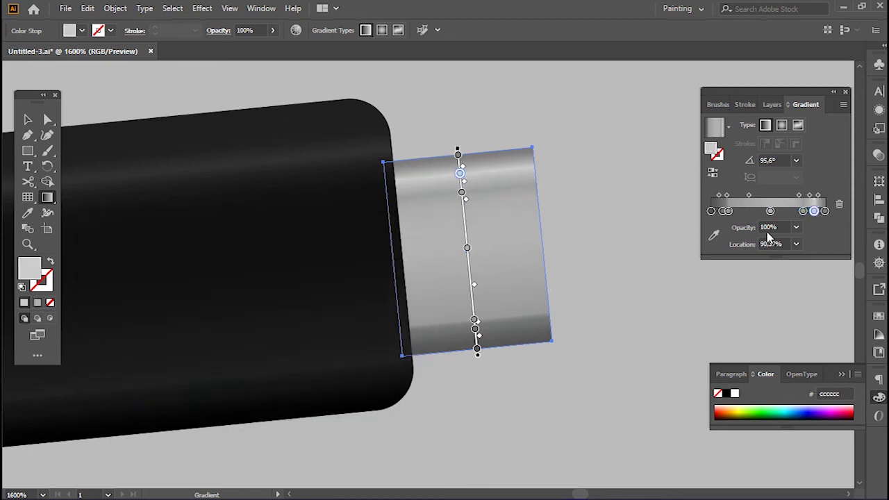
{"action": "left_click", "coordinate": [723, 211]}
{"action": "double_click", "coordinate": [716, 154]}
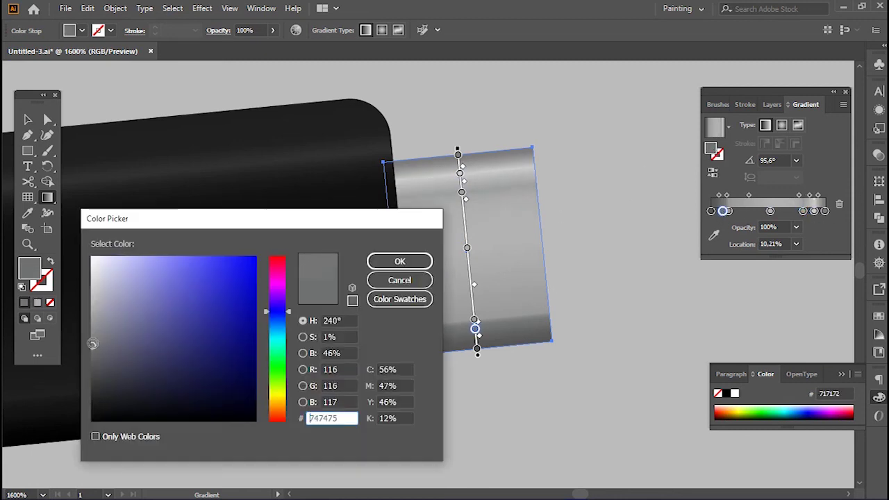
{"action": "left_click", "coordinate": [399, 261]}
{"action": "left_click", "coordinate": [730, 234]}
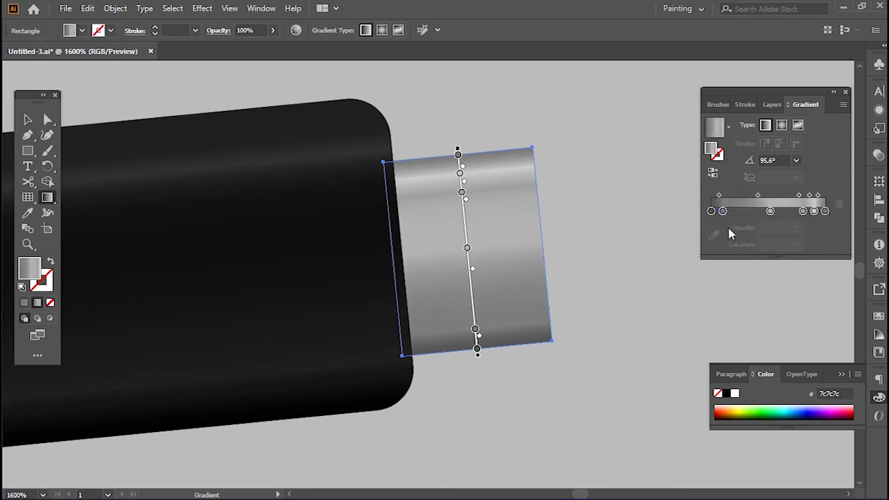
- Move a stop to about 10% with grey 7c7c7c and set the 51.96% middle stop to c1c1c1
{"action": "left_click", "coordinate": [770, 211]}
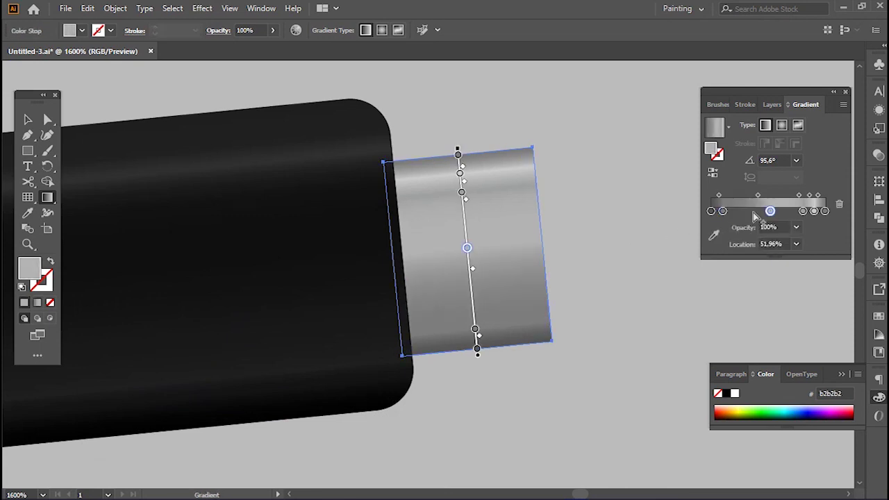
{"action": "left_click_drag", "start_coordinate": [749, 211], "coordinate": [722, 212]}
{"action": "double_click", "coordinate": [722, 211]}
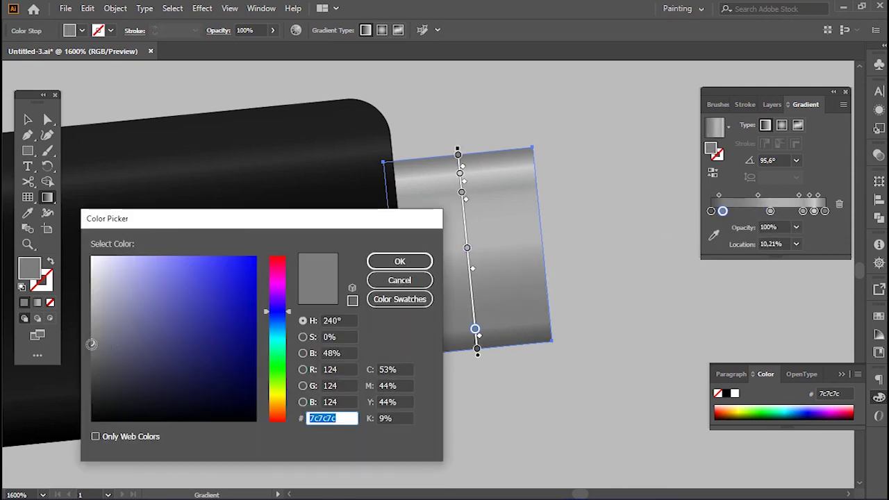
{"action": "left_click", "coordinate": [400, 262]}
{"action": "left_click", "coordinate": [771, 211]}
{"action": "double_click", "coordinate": [770, 211]}
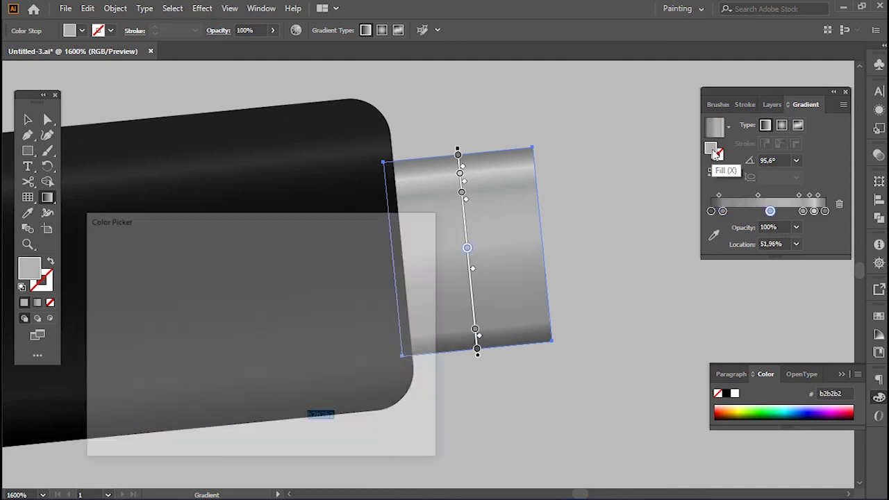
{"action": "left_click", "coordinate": [398, 261]}
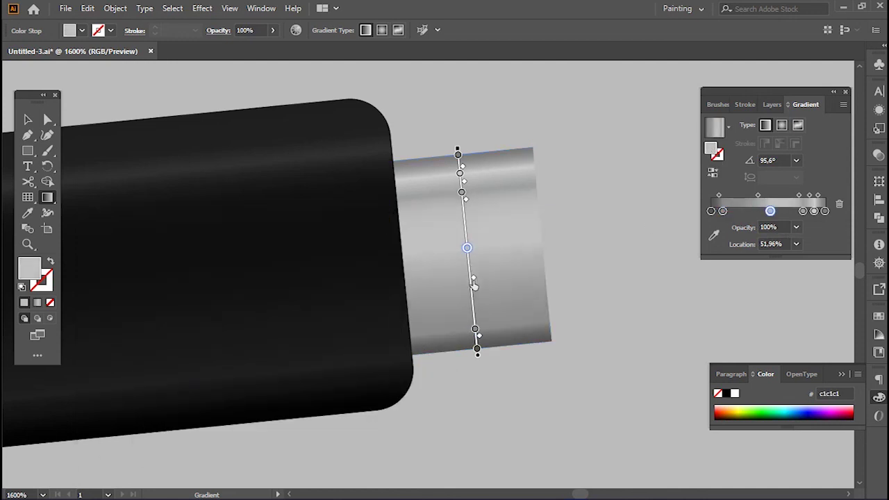
{"action": "scroll", "coordinate": [585, 277], "scroll_direction": "down", "scroll_amount": 2}
{"action": "scroll", "coordinate": [585, 278], "scroll_direction": "down", "scroll_amount": 2}
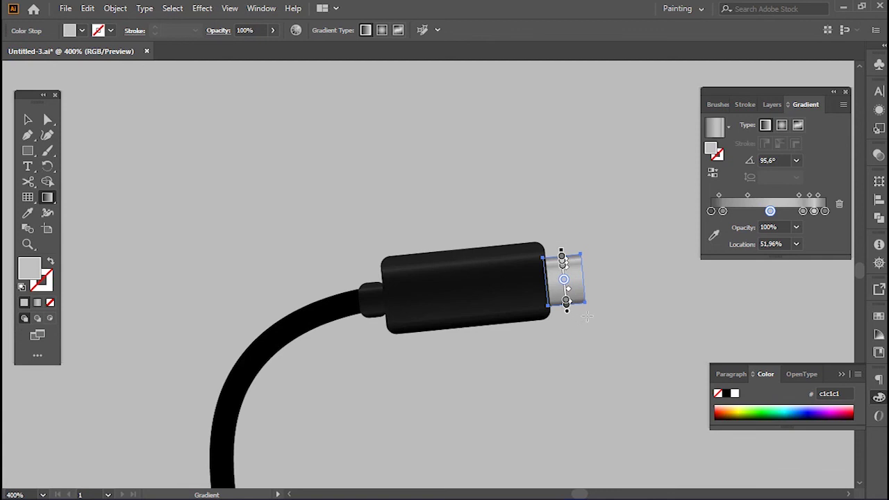
{"action": "key", "text": "v"}
{"action": "left_click", "coordinate": [615, 341]}
- Reshape the cable after the R with the Curvature tool, lifting its dip and repositioning anchors
{"action": "scroll", "coordinate": [616, 342], "scroll_direction": "down", "scroll_amount": 2}
{"action": "scroll", "coordinate": [552, 322], "scroll_direction": "down", "scroll_amount": 2}
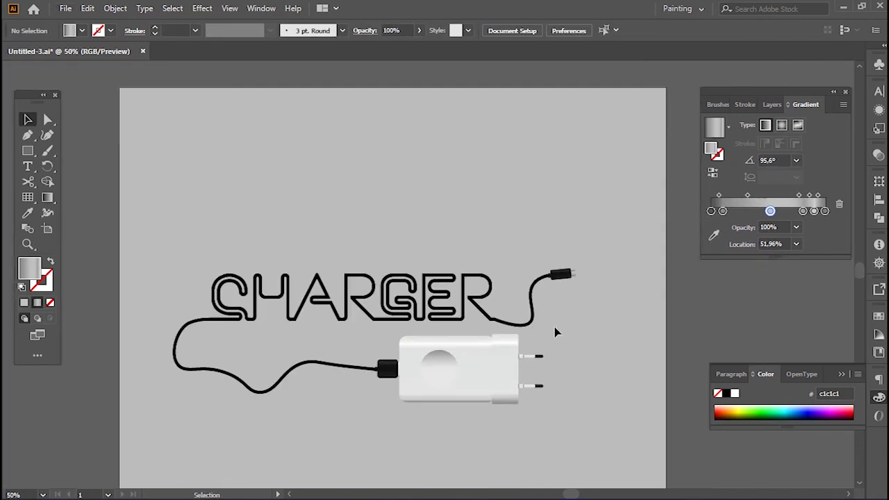
{"action": "scroll", "coordinate": [553, 324], "scroll_direction": "down", "scroll_amount": 1}
{"action": "scroll", "coordinate": [552, 321], "scroll_direction": "down", "scroll_amount": 1}
{"action": "scroll", "coordinate": [521, 431], "scroll_direction": "down", "scroll_amount": 2}
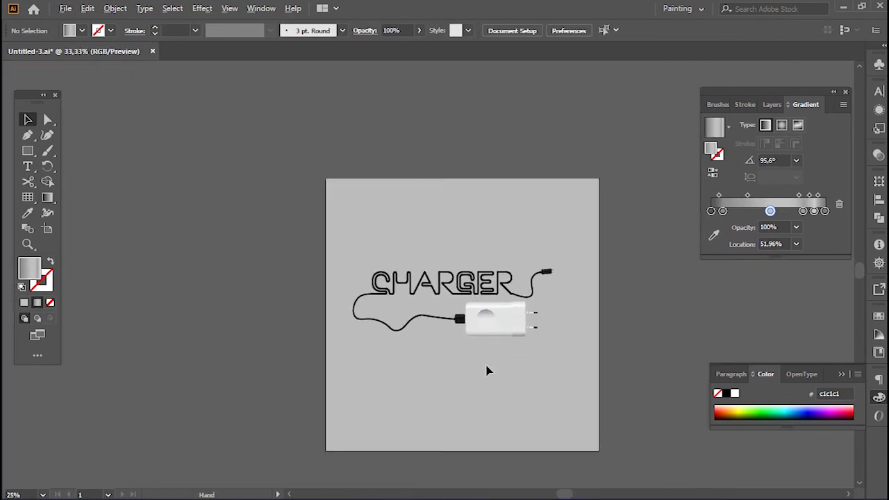
{"action": "scroll", "coordinate": [486, 357], "scroll_direction": "up", "scroll_amount": 2}
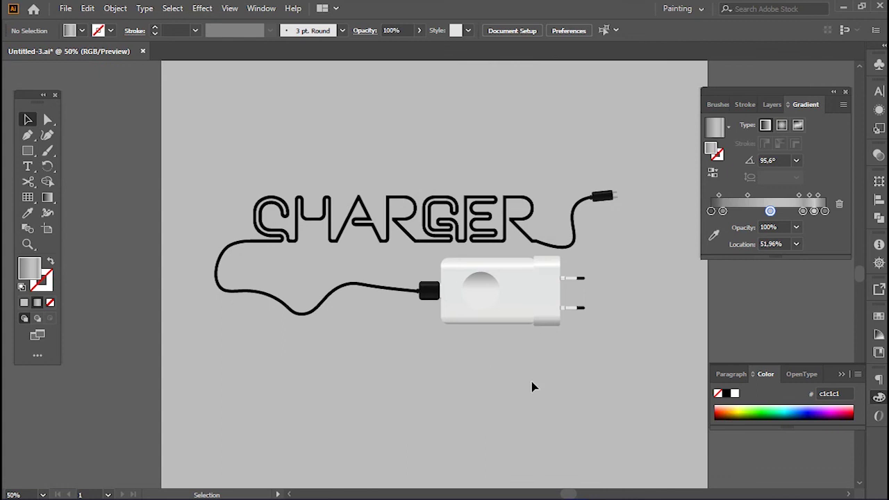
{"action": "scroll", "coordinate": [541, 255], "scroll_direction": "up", "scroll_amount": 5}
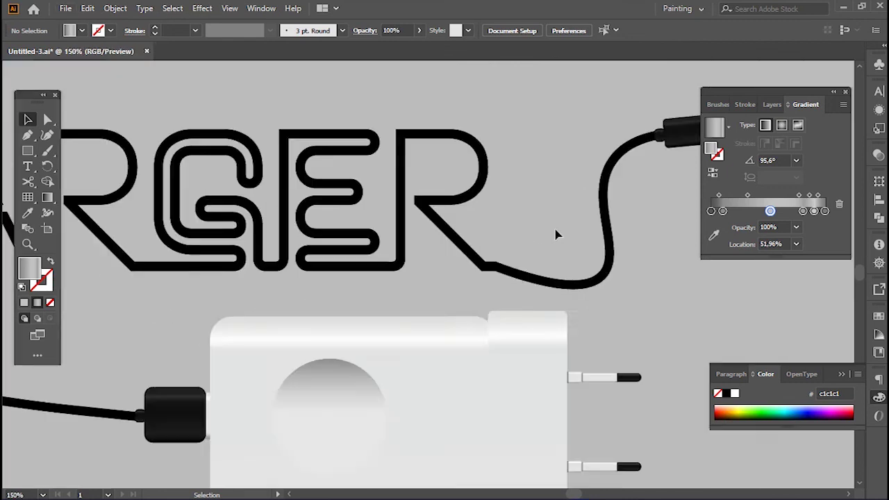
{"action": "left_click", "coordinate": [496, 325]}
{"action": "key", "text": "shift+grave"}
{"action": "left_click_drag", "start_coordinate": [492, 328], "coordinate": [487, 303]}
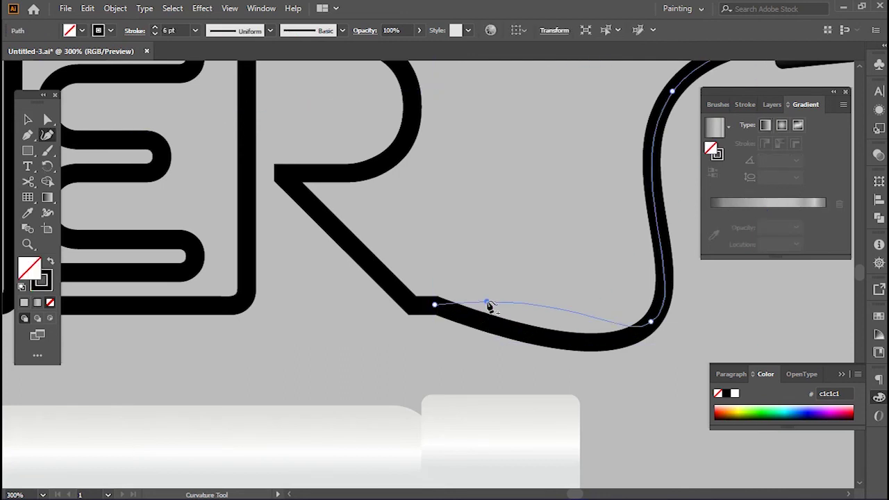
{"action": "left_click_drag", "start_coordinate": [651, 323], "coordinate": [657, 333]}
{"action": "left_click_drag", "start_coordinate": [487, 301], "coordinate": [503, 298]}
{"action": "left_click_drag", "start_coordinate": [645, 342], "coordinate": [610, 355]}
{"action": "scroll", "coordinate": [446, 321], "scroll_direction": "up", "scroll_amount": 3}
{"action": "key", "text": "Escape"}
- Lower the cable's left end into the R's leg and inspect the R's corner anchors
{"action": "left_click_drag", "start_coordinate": [406, 288], "coordinate": [406, 292]}
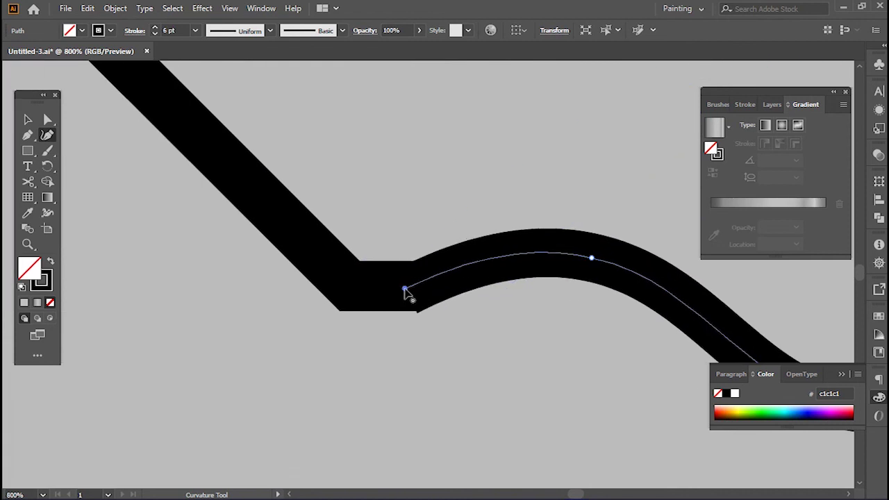
{"action": "key", "text": "v"}
{"action": "left_click", "coordinate": [373, 294]}
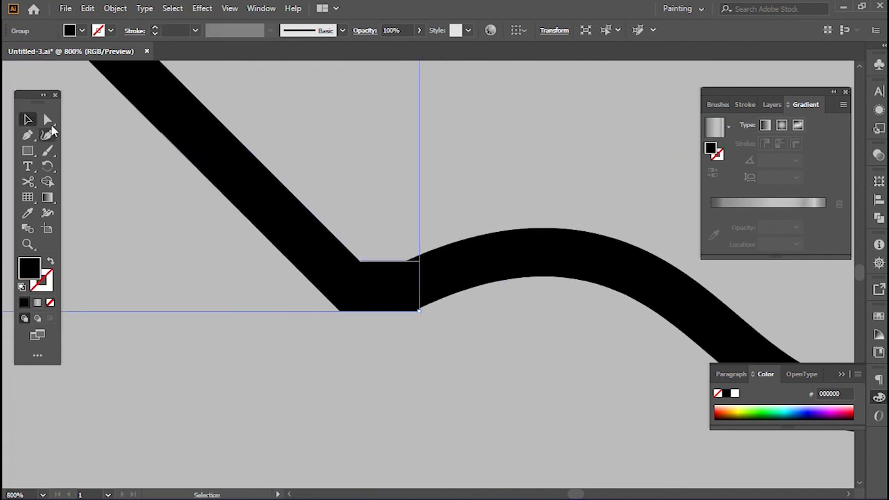
{"action": "left_click", "coordinate": [47, 120]}
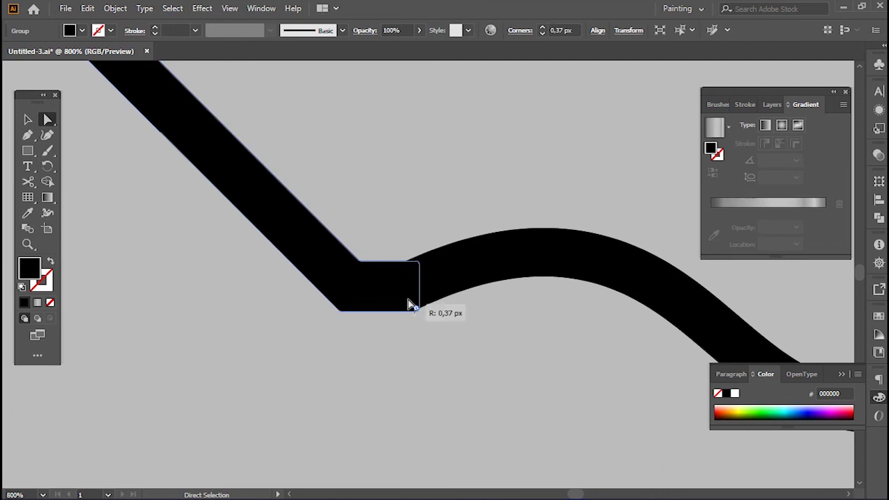
{"action": "left_click", "coordinate": [441, 340]}
{"action": "scroll", "coordinate": [441, 339], "scroll_direction": "down", "scroll_amount": 5}
{"action": "scroll", "coordinate": [252, 244], "scroll_direction": "up", "scroll_amount": 3}
{"action": "scroll", "coordinate": [362, 287], "scroll_direction": "up", "scroll_amount": 2}
{"action": "scroll", "coordinate": [361, 287], "scroll_direction": "down", "scroll_amount": 6}
{"action": "scroll", "coordinate": [284, 288], "scroll_direction": "up", "scroll_amount": 1}
{"action": "scroll", "coordinate": [488, 294], "scroll_direction": "down", "scroll_amount": 2}
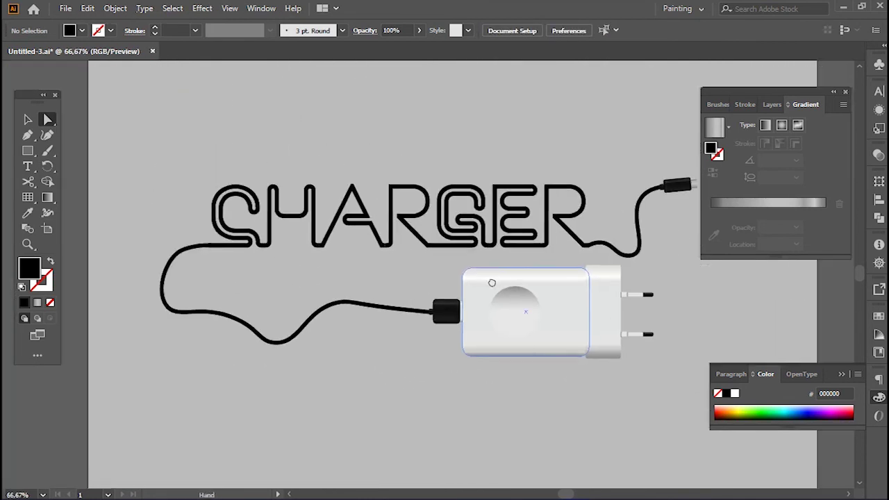
- Group the cable with the charger, and group the plug end parts separately
{"action": "key", "text": "v"}
{"action": "scroll", "coordinate": [569, 348], "scroll_direction": "down", "scroll_amount": 1}
{"action": "scroll", "coordinate": [562, 320], "scroll_direction": "down", "scroll_amount": 1}
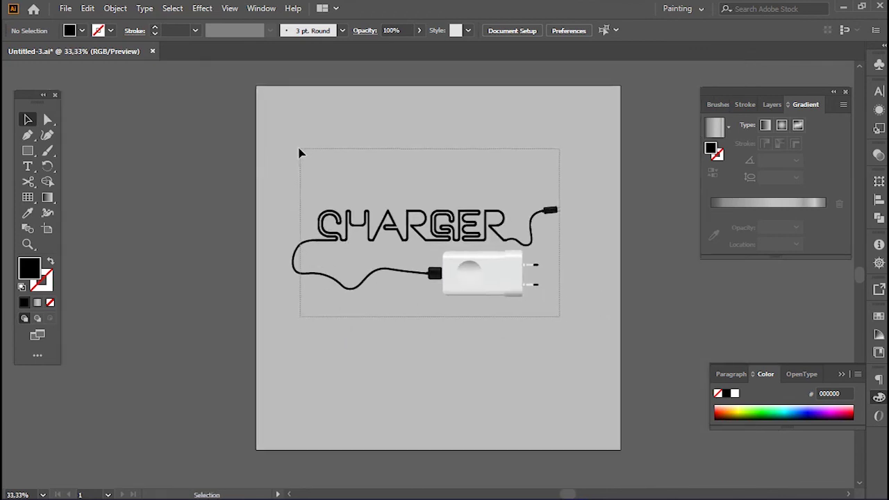
{"action": "left_click_drag", "start_coordinate": [420, 261], "coordinate": [422, 258]}
{"action": "right_click", "coordinate": [464, 270]}
{"action": "left_click", "coordinate": [486, 365]}
{"action": "left_click", "coordinate": [553, 256]}
{"action": "left_click_drag", "start_coordinate": [521, 195], "coordinate": [522, 196]}
{"action": "right_click", "coordinate": [529, 221]}
{"action": "left_click", "coordinate": [552, 300]}
{"action": "left_click", "coordinate": [569, 322]}
- Shift the CHARGER artwork toward the artboard centre and draw a flat ellipse below the charger
{"action": "left_click", "coordinate": [496, 289]}
{"action": "left_click", "coordinate": [557, 343]}
{"action": "left_click_drag", "start_coordinate": [501, 286], "coordinate": [506, 299]}
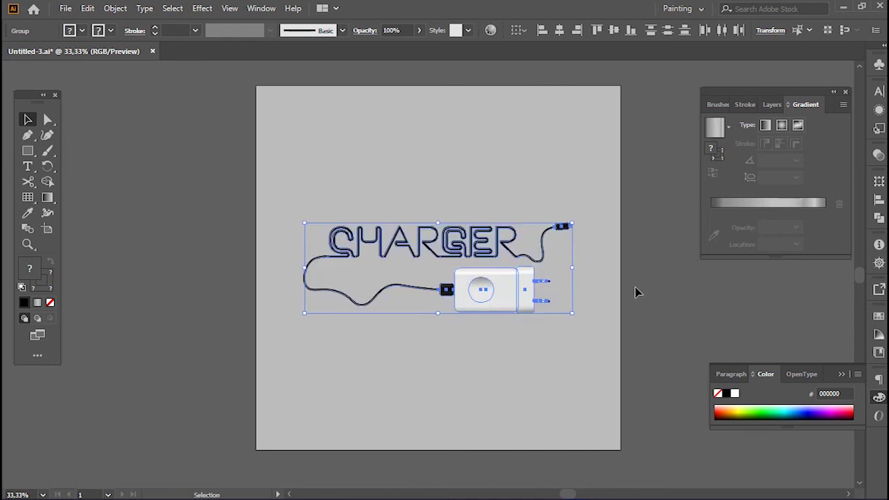
{"action": "left_click", "coordinate": [635, 286]}
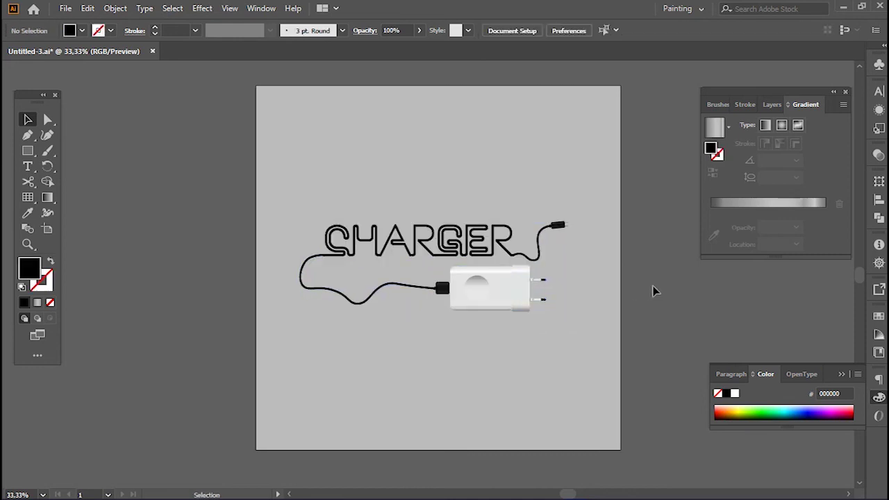
{"action": "left_click_drag", "start_coordinate": [28, 151], "coordinate": [69, 177]}
{"action": "left_click_drag", "start_coordinate": [426, 323], "coordinate": [558, 337]}
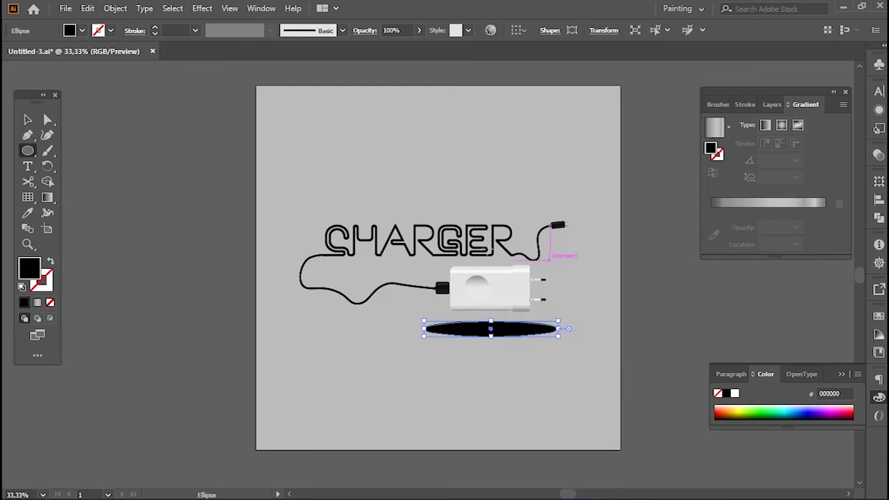
- Fill the ellipse with a radial gradient whose outer stop is black at 0% opacity
{"action": "left_click", "coordinate": [805, 204]}
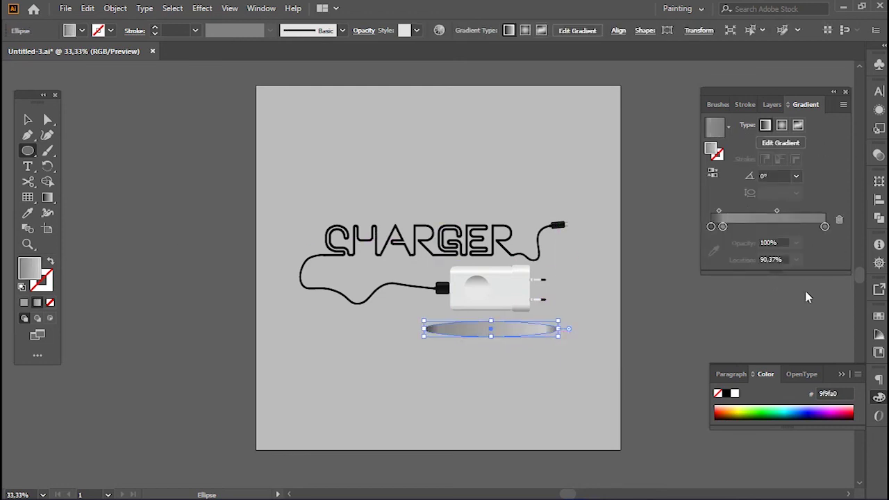
{"action": "double_click", "coordinate": [825, 226]}
{"action": "left_click", "coordinate": [679, 344]}
{"action": "left_click", "coordinate": [796, 243]}
{"action": "left_click", "coordinate": [799, 400]}
{"action": "left_click", "coordinate": [781, 125]}
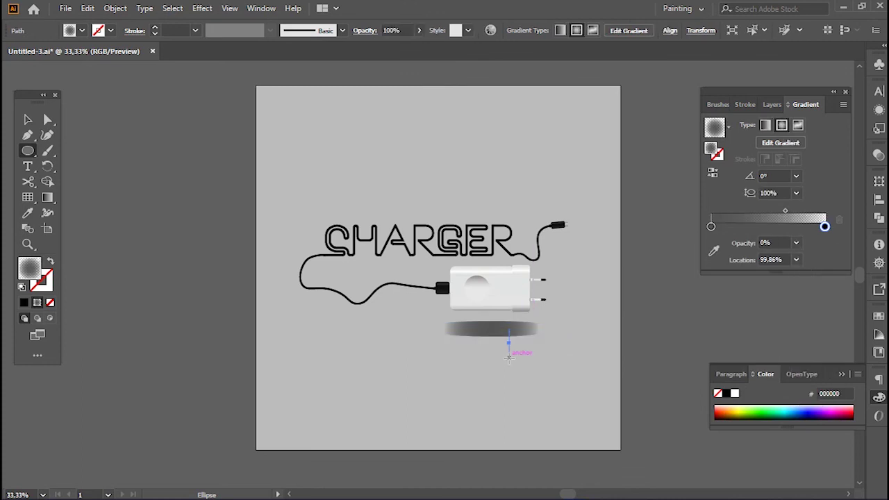
- Squash the radial gradient to the ellipse's shape and shift its midpoint to soften the fade
{"action": "key", "text": "g"}
{"action": "left_click_drag", "start_coordinate": [492, 282], "coordinate": [492, 325]}
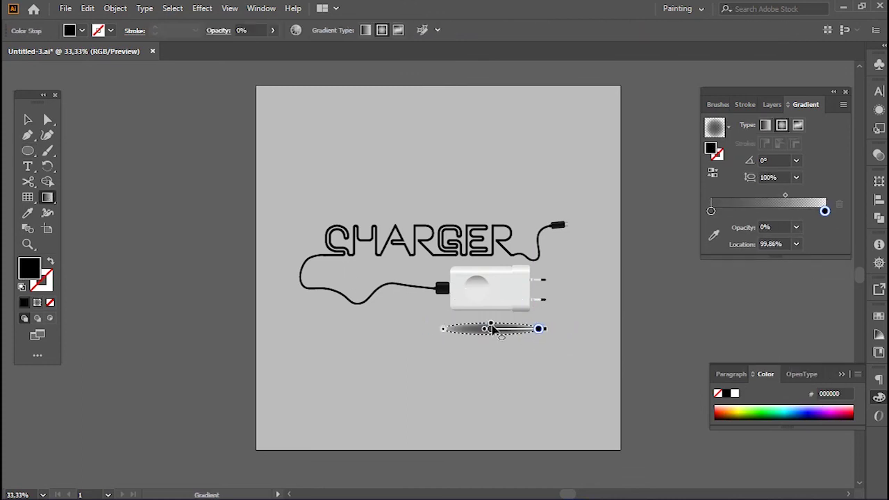
{"action": "scroll", "coordinate": [493, 330], "scroll_direction": "up", "scroll_amount": 3}
{"action": "scroll", "coordinate": [478, 299], "scroll_direction": "up", "scroll_amount": 1}
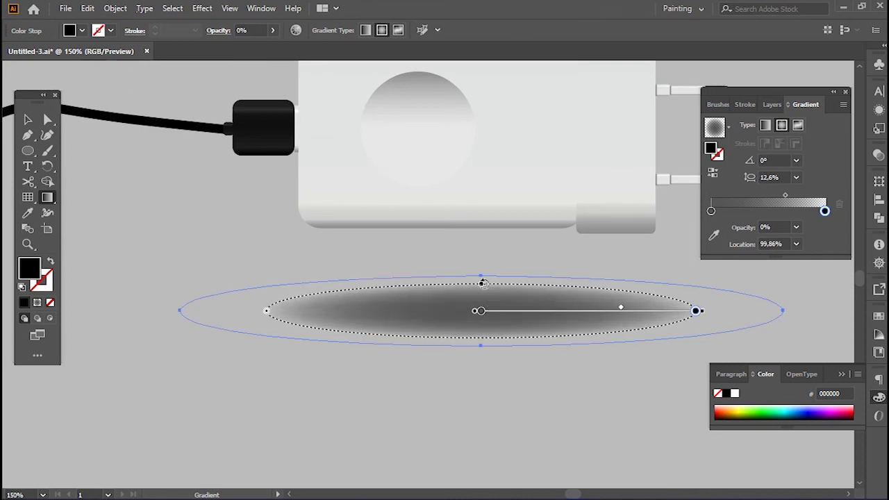
{"action": "left_click_drag", "start_coordinate": [785, 195], "coordinate": [747, 200]}
{"action": "left_click_drag", "start_coordinate": [483, 283], "coordinate": [485, 279]}
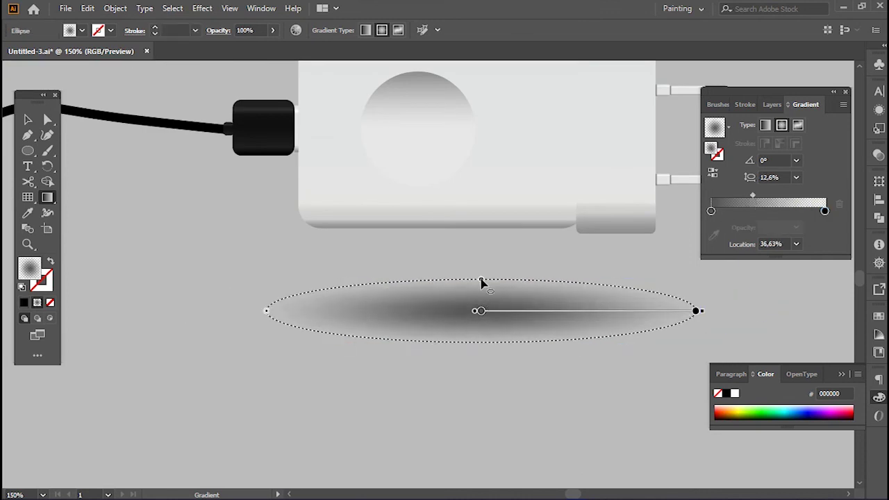
{"action": "scroll", "coordinate": [487, 281], "scroll_direction": "down", "scroll_amount": 2}
- Nudge the shadow up under the charger and deselect it
{"action": "key", "text": "v"}
{"action": "left_click", "coordinate": [526, 307]}
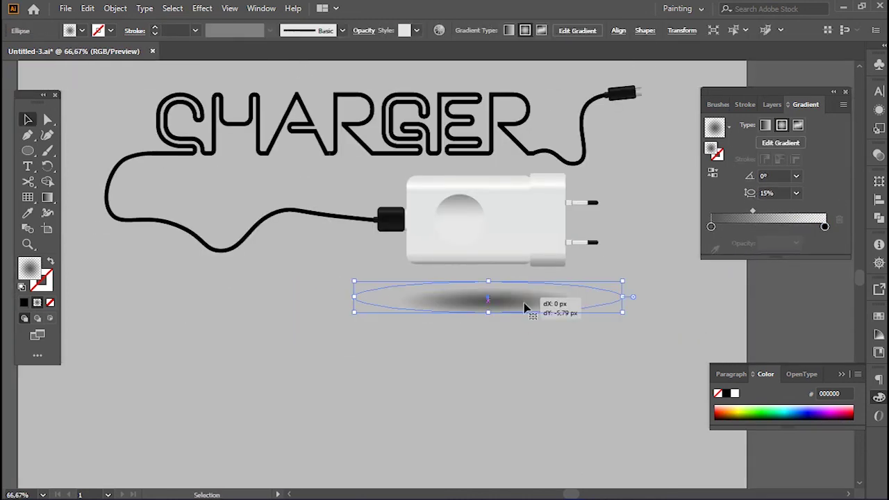
{"action": "left_click", "coordinate": [573, 360]}
{"action": "scroll", "coordinate": [574, 360], "scroll_direction": "down", "scroll_amount": 3}
{"action": "scroll", "coordinate": [522, 359], "scroll_direction": "up", "scroll_amount": 1}
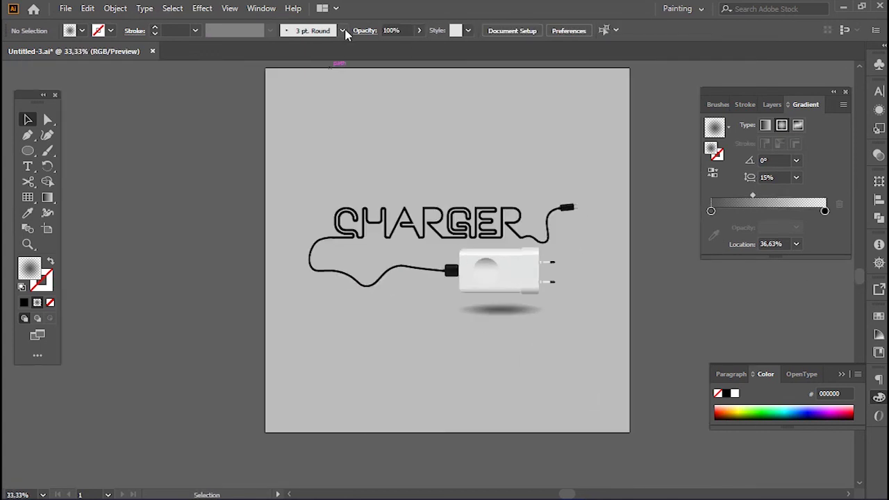
- Fit the whole artboard in the window with Ctrl+0
{"action": "key", "text": "ctrl+0"}
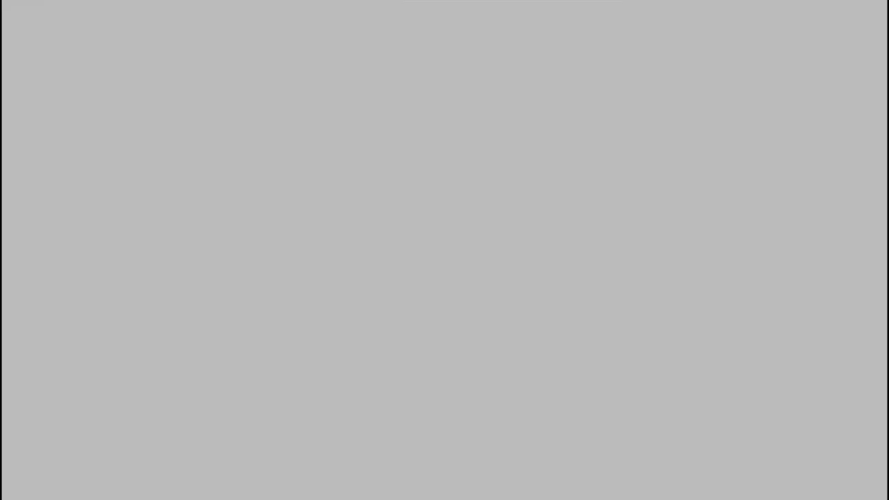